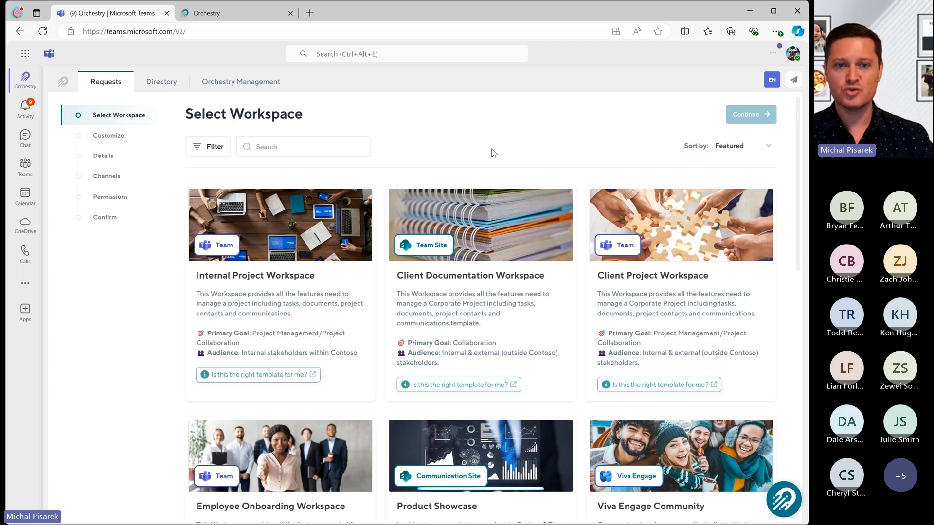
Try several workspace templates for the new request, ending with the Client Project Workspace selected.
left_click(256, 240)
left_click(510, 222)
left_click(620, 205)
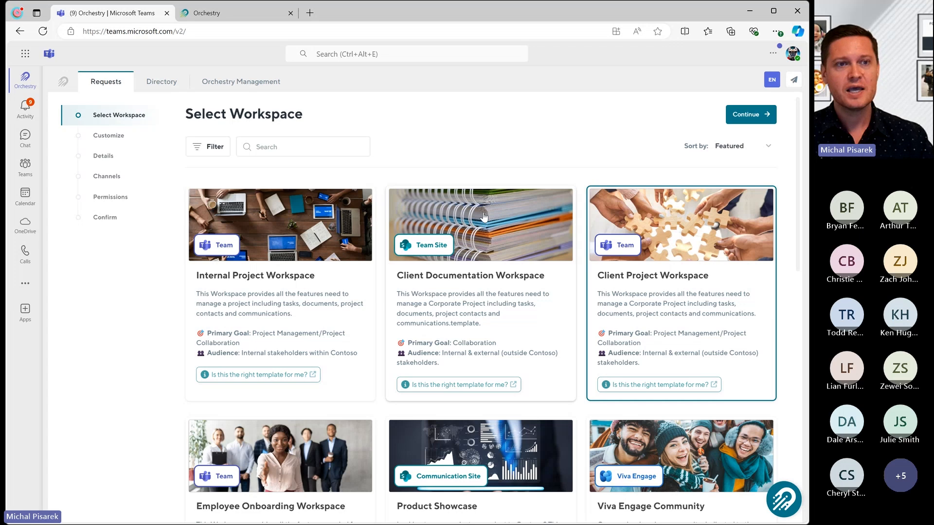
Filter the workspace directory by type, trying Team Site and Viva Engage before settling on Microsoft Team.
left_click(161, 81)
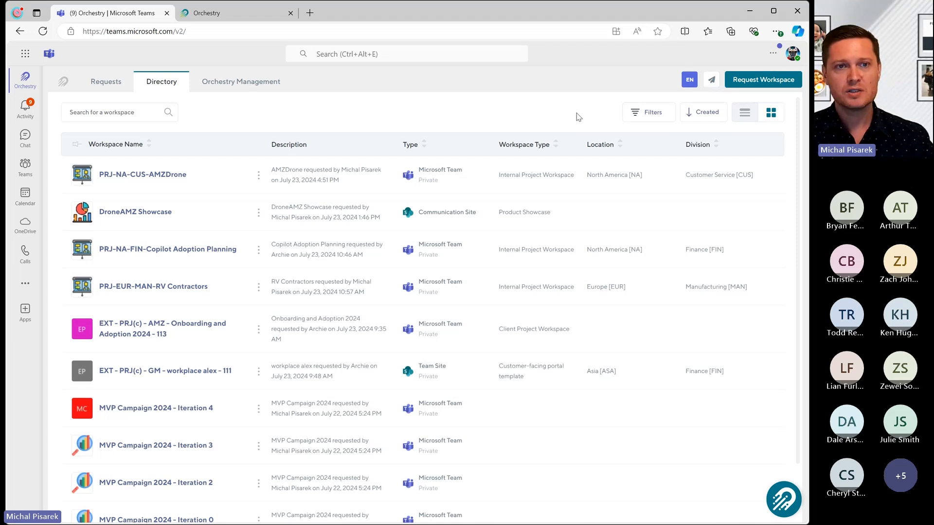
left_click(637, 117)
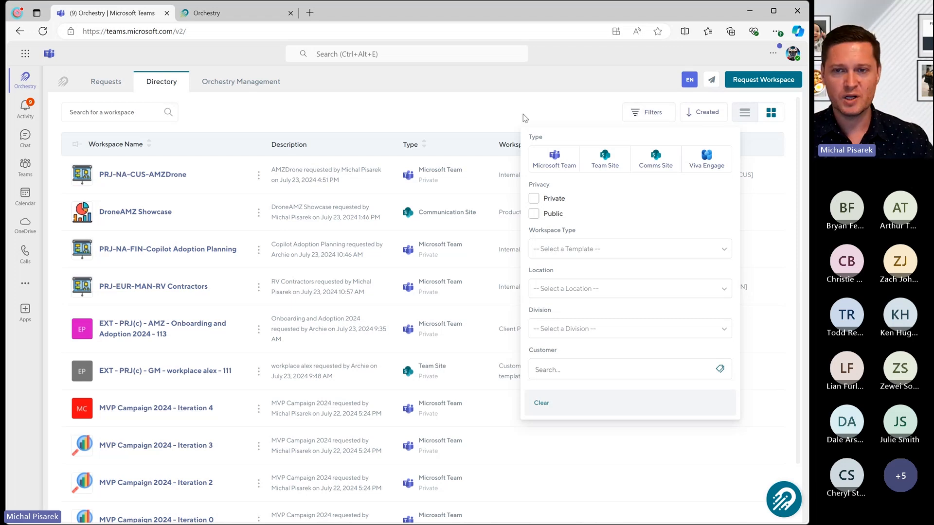
left_click(563, 164)
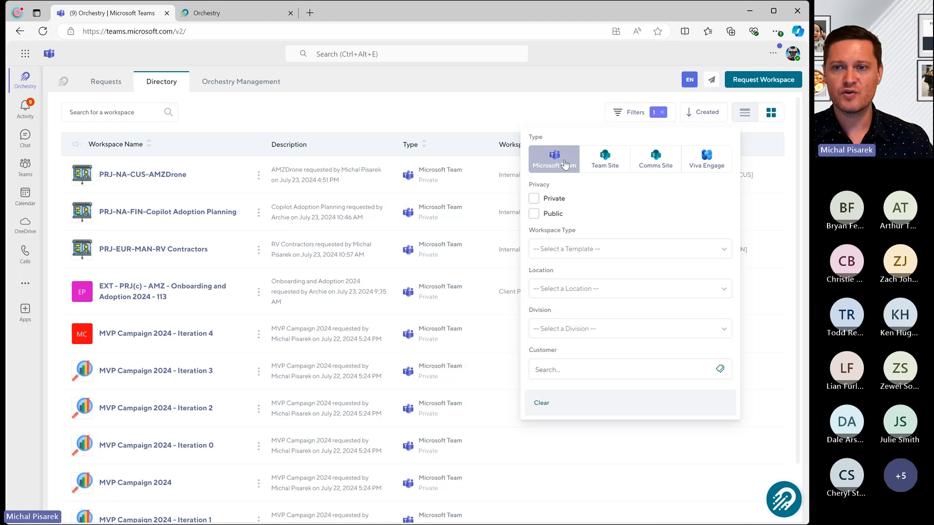
left_click(613, 162)
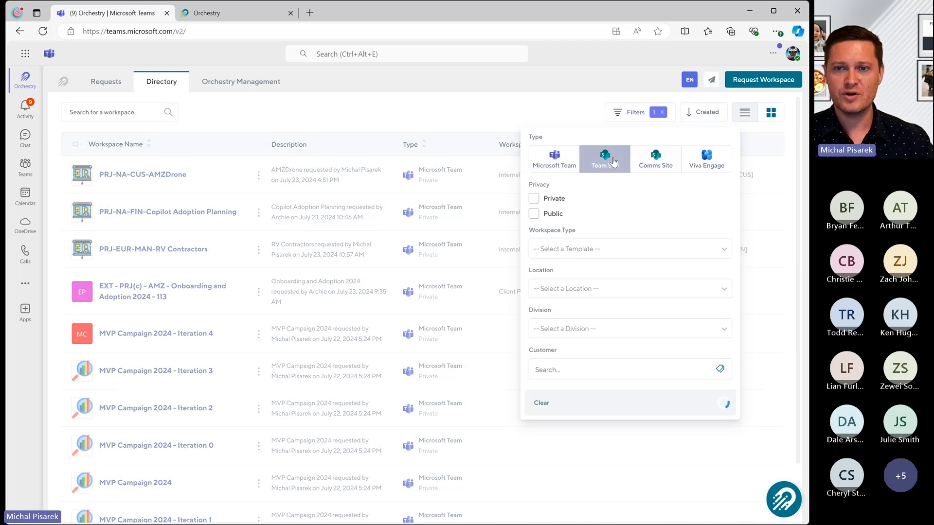
left_click(707, 158)
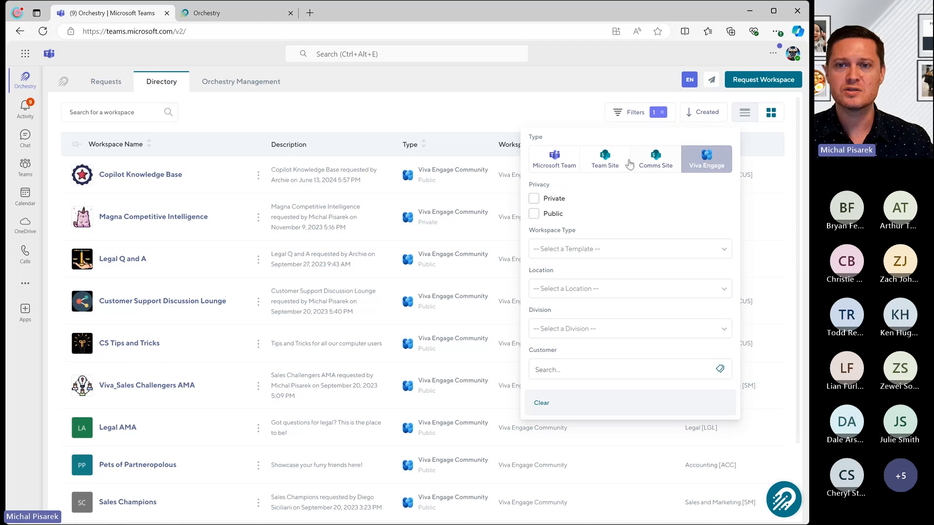
left_click(565, 163)
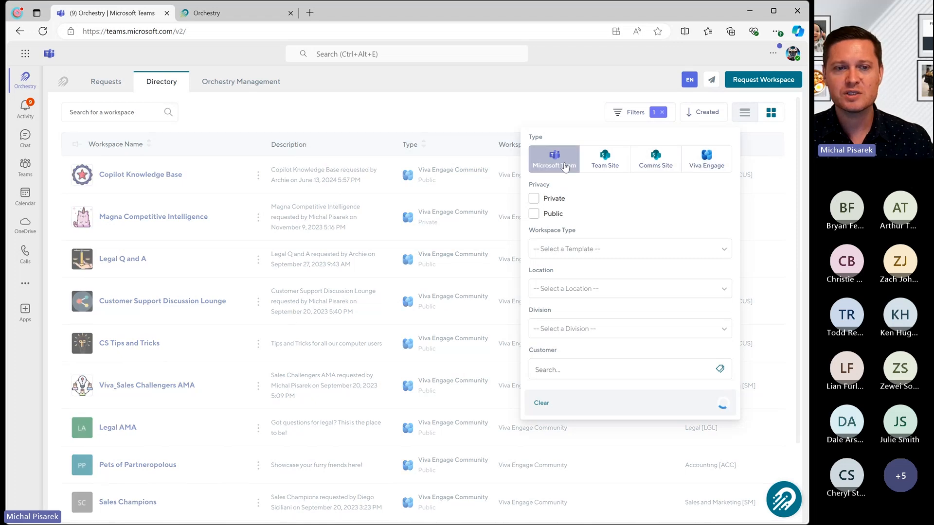
Add the customer General Motors [GM] to the directory filters and show the filtered workspace list.
left_click(720, 369)
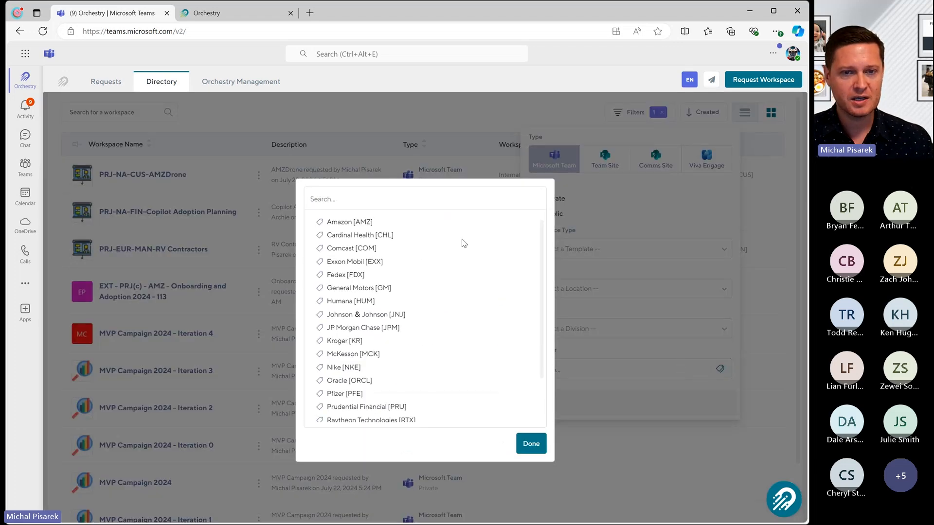
left_click(351, 288)
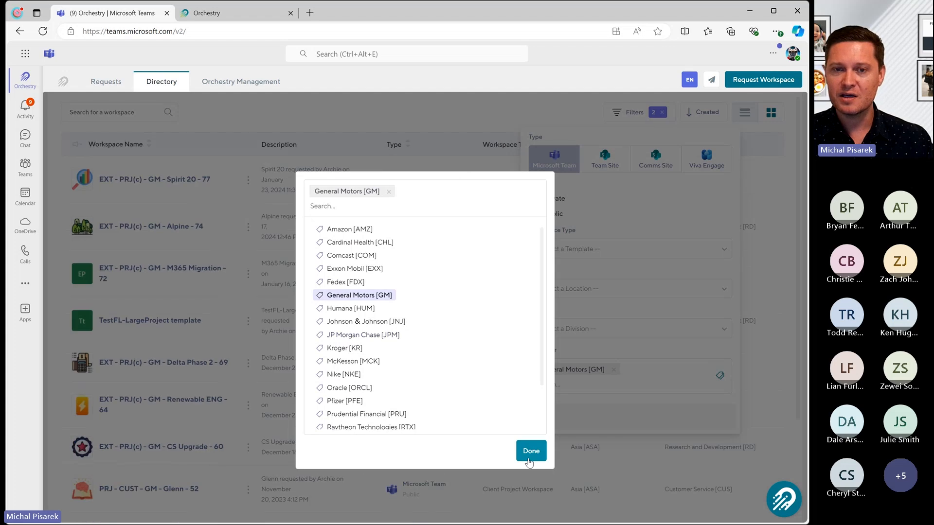
left_click(529, 460)
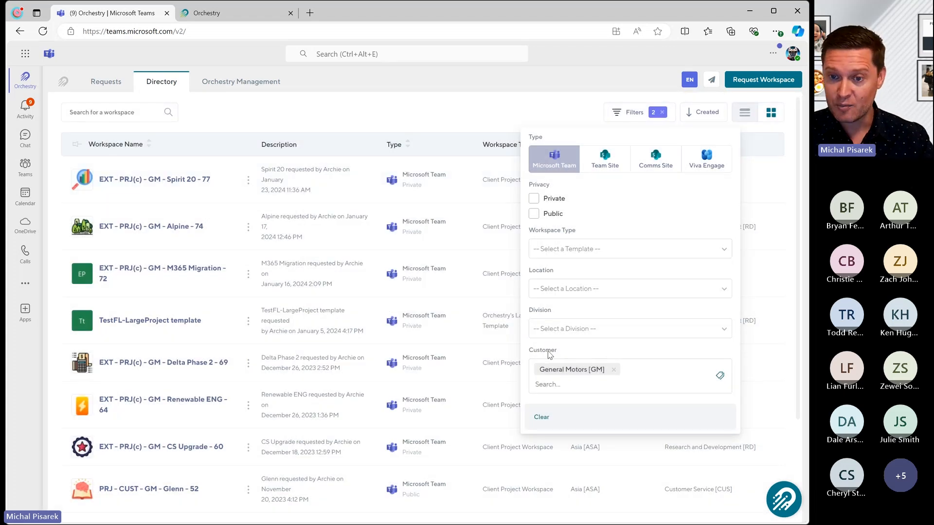
left_click(492, 103)
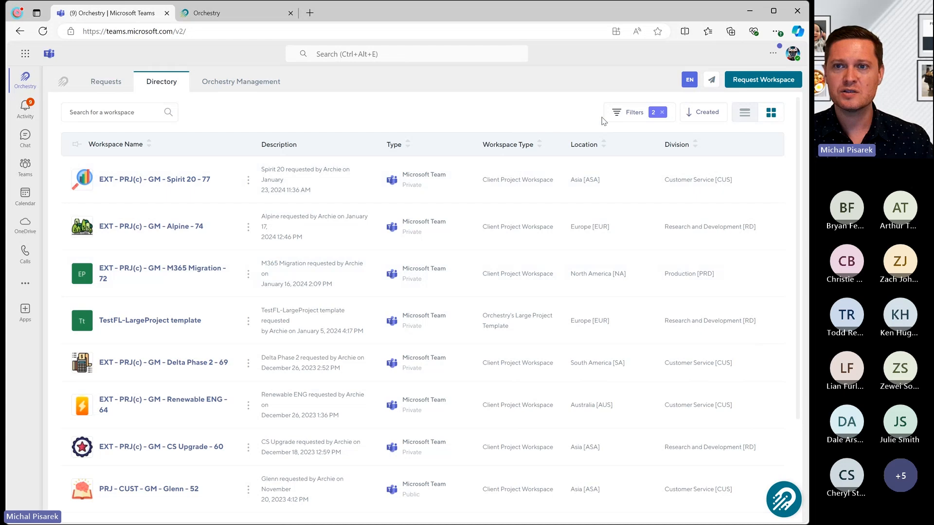
Review the customer and location choices in the directory filters without changing the filter selection.
left_click(623, 113)
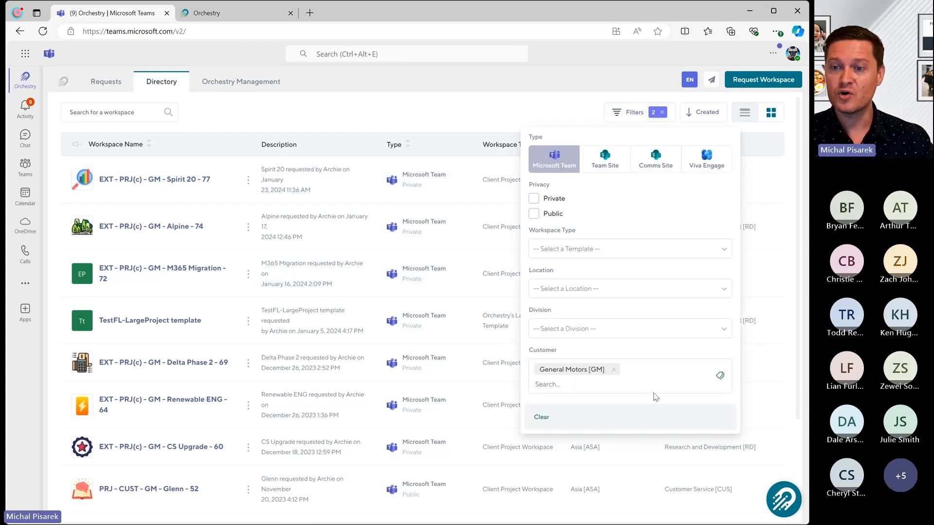
left_click(720, 376)
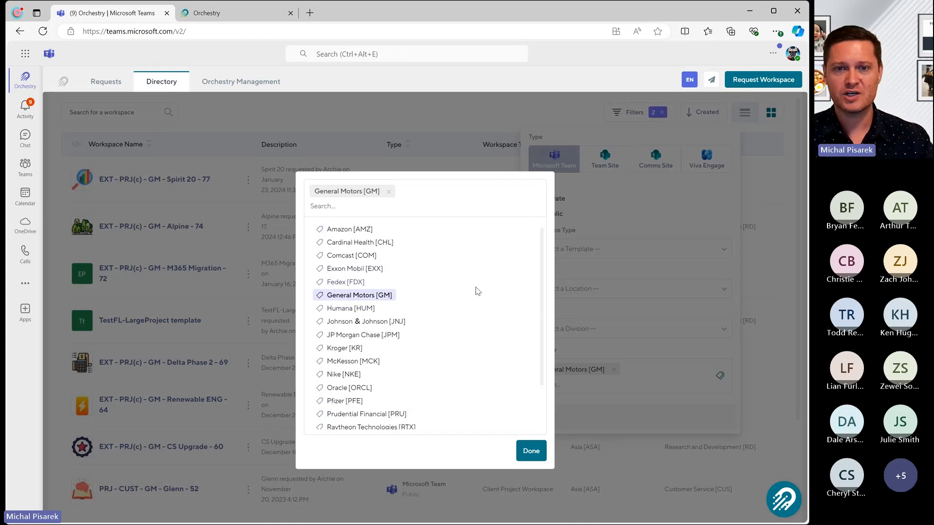
left_click(527, 452)
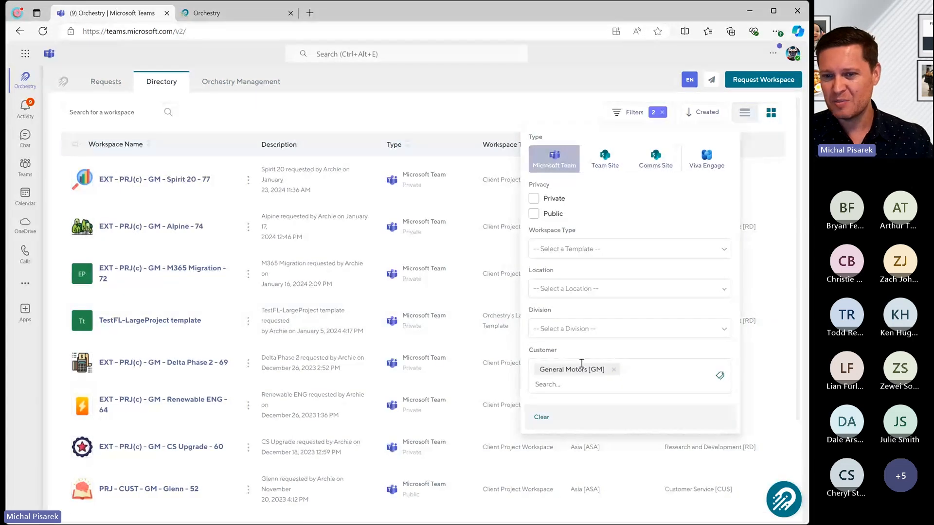
left_click(598, 290)
left_click(598, 290)
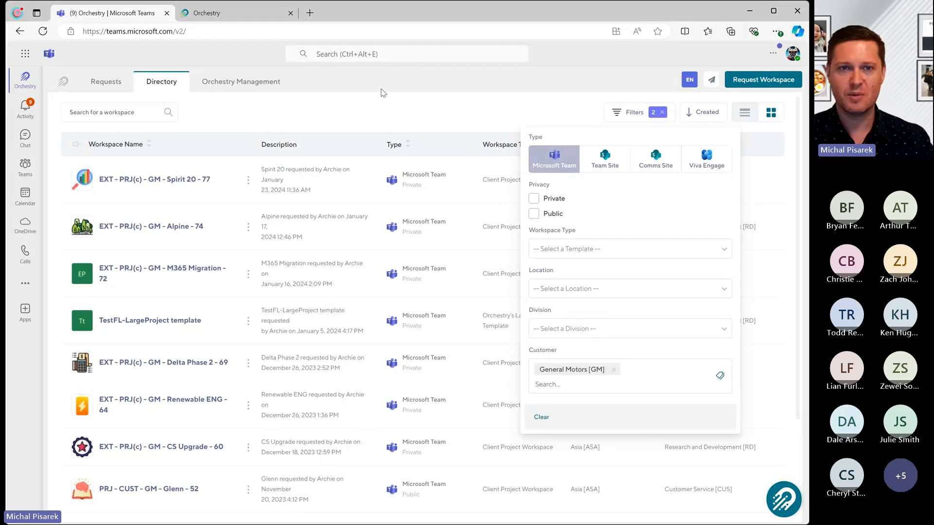
left_click(353, 110)
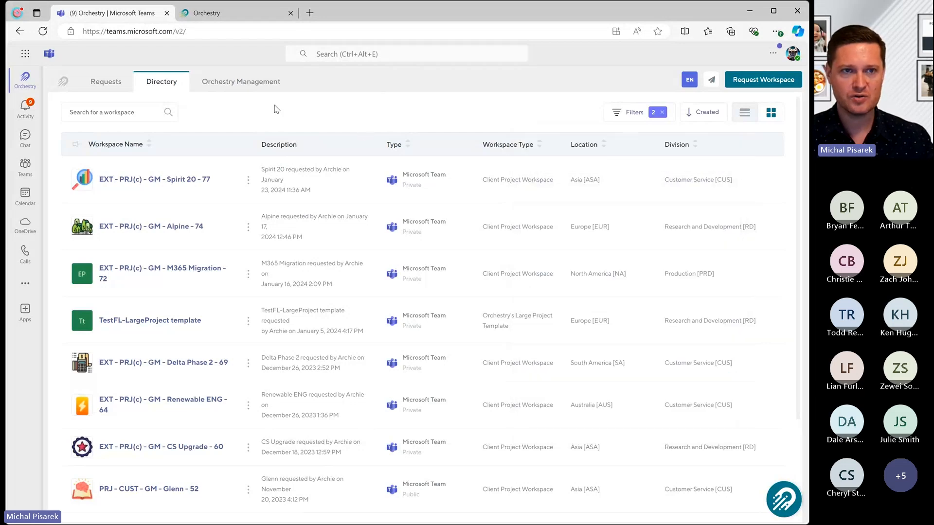
Open the Home page of the General channel in the TEMPL_Orchestry Internal Project team and look through it.
left_click(106, 81)
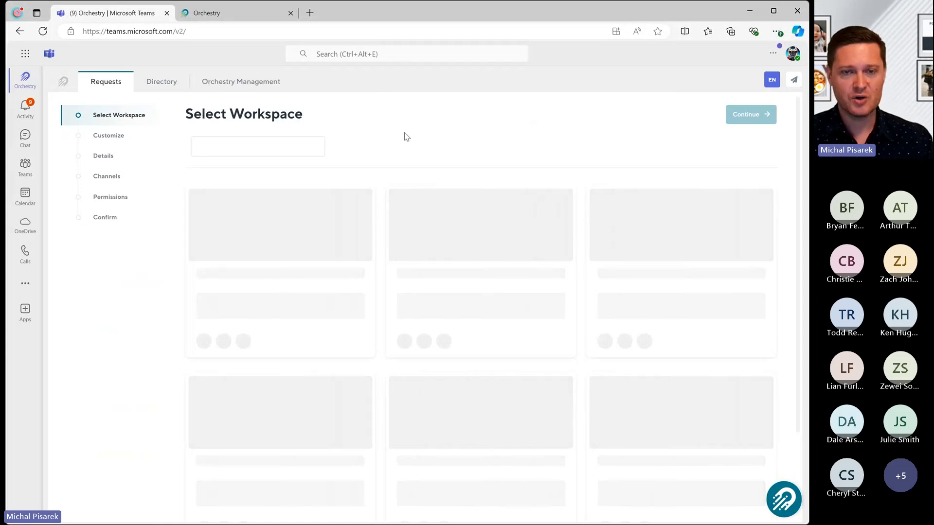
left_click(25, 164)
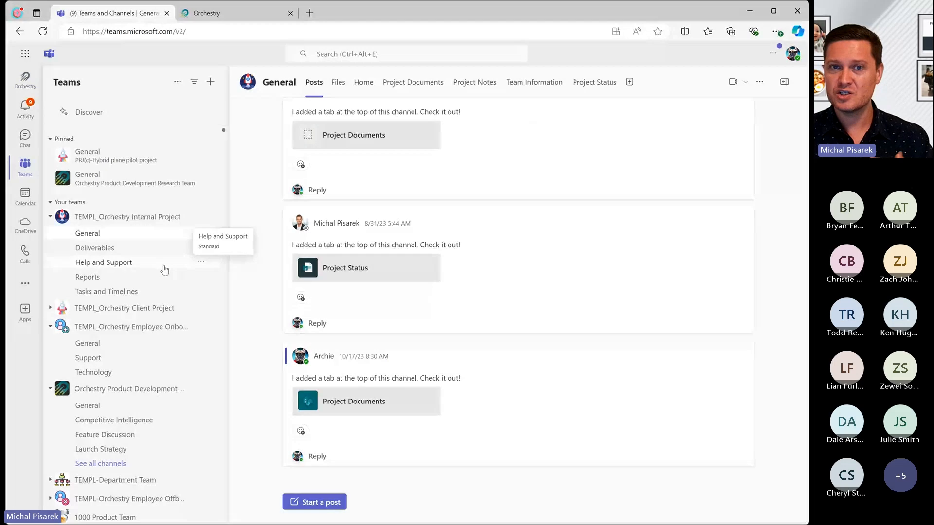
left_click(363, 83)
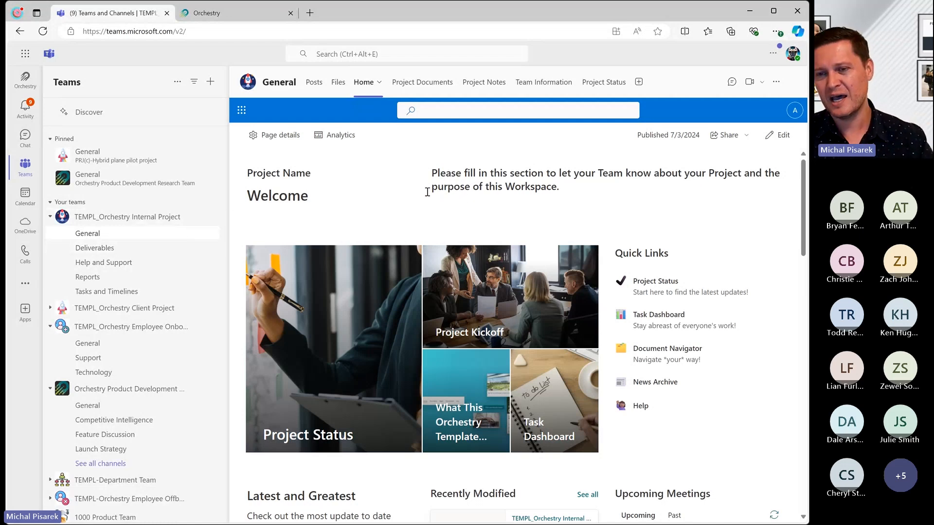
scroll(470, 204, "down", 3)
scroll(471, 205, "up", 3)
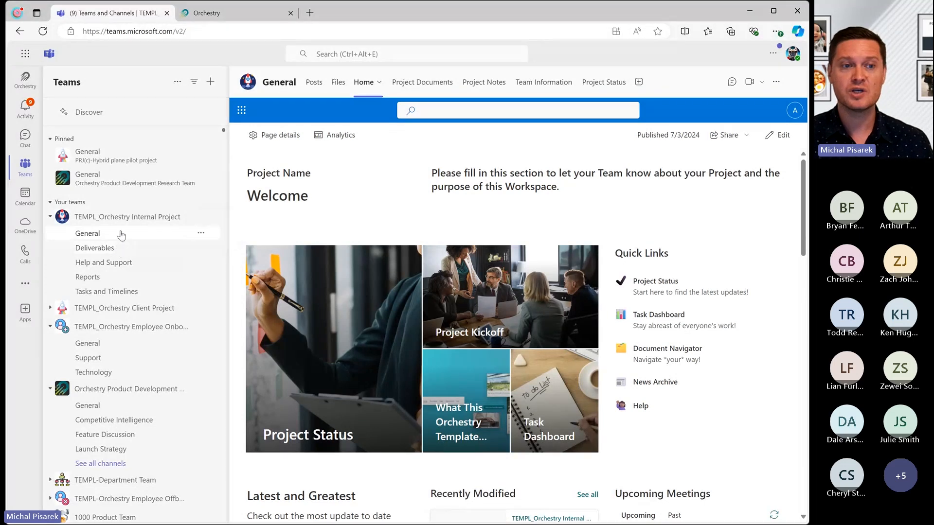
View the Project Tasks board in the Tasks and Timelines channel of the internal project template team.
left_click(122, 292)
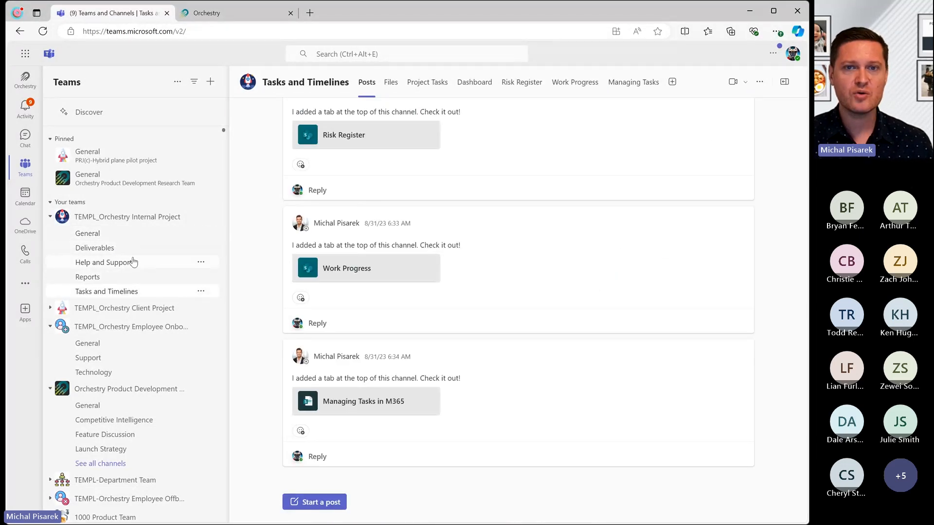
left_click(434, 83)
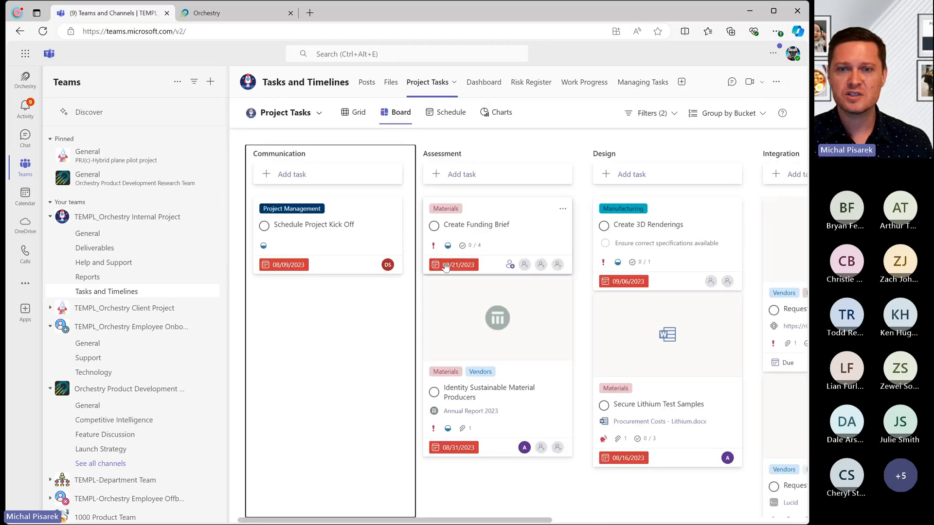
mouse_move(440, 519)
left_mouse_down()
mouse_move(622, 516)
mouse_move(441, 518)
left_mouse_up()
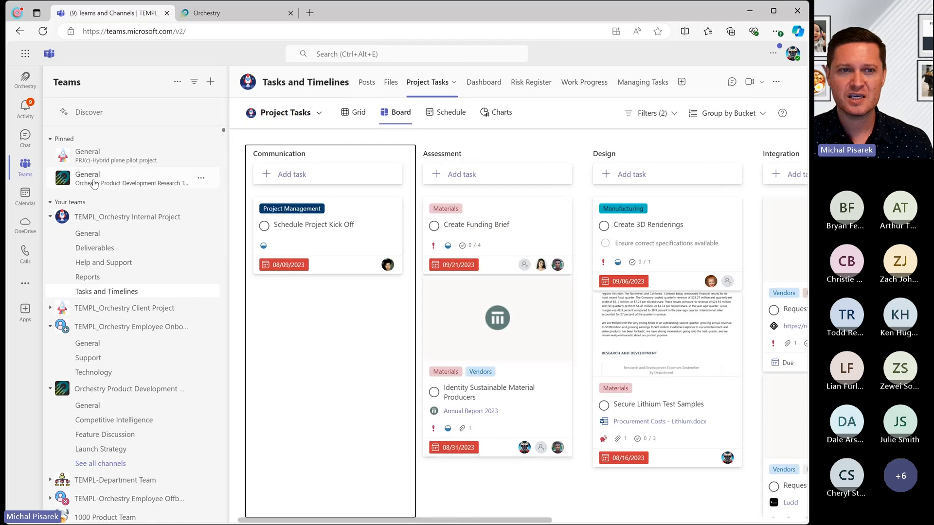
Return to the General channel's Home page and examine its quick links, recent documents and upcoming meetings sections.
left_click(73, 233)
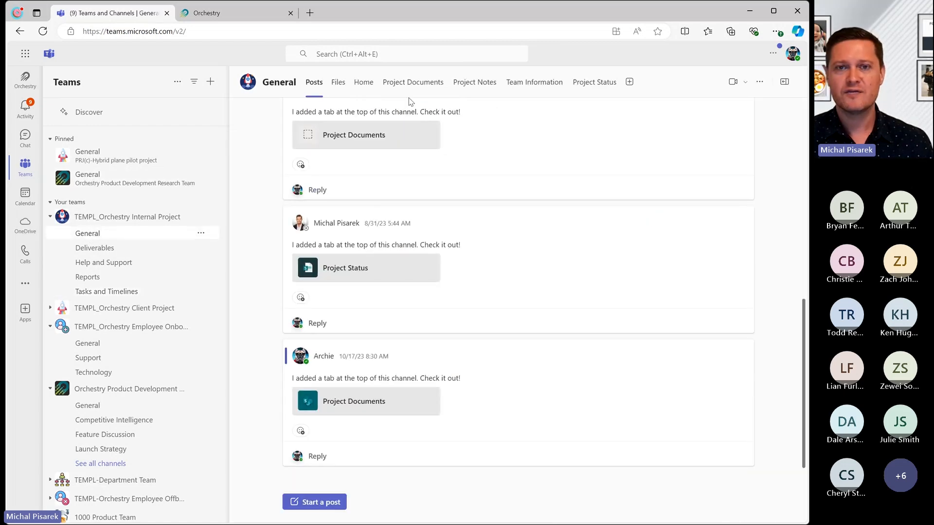
left_click(363, 82)
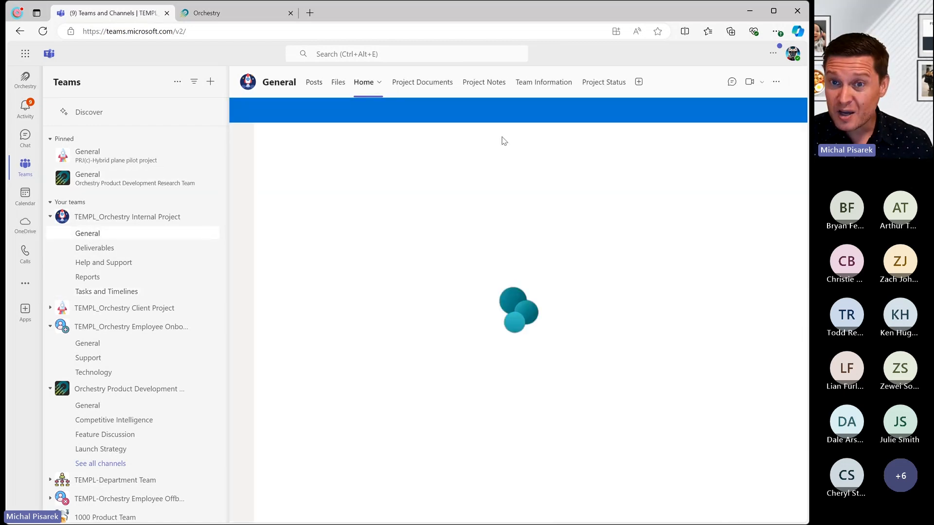
scroll(546, 191, "down", 1)
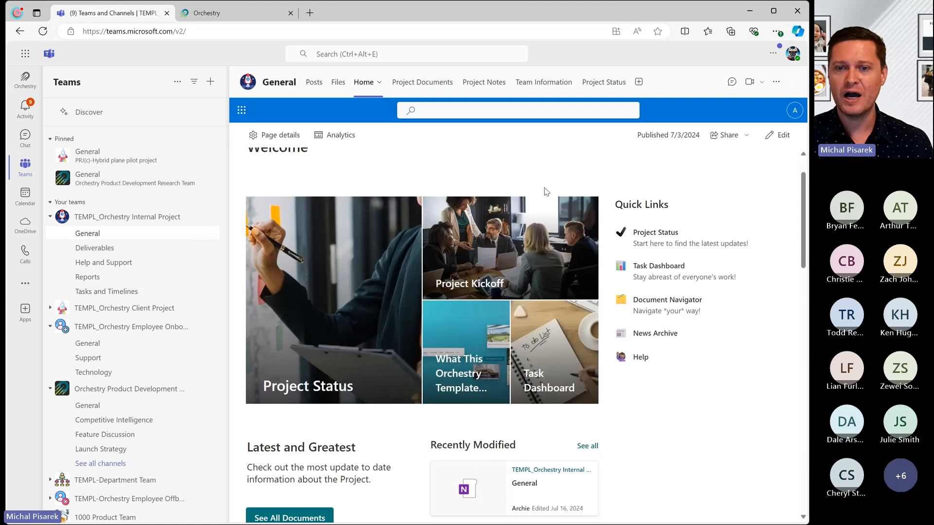
scroll(438, 268, "down", 6)
scroll(384, 299, "up", 4)
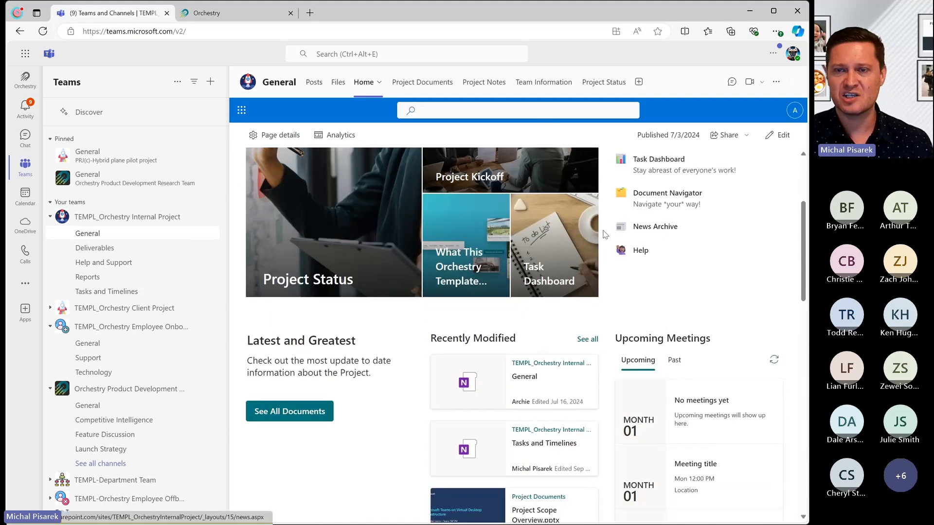
Examine the General channel's Project Status page, including its project description, current status, risk register and team tasks.
left_click(606, 83)
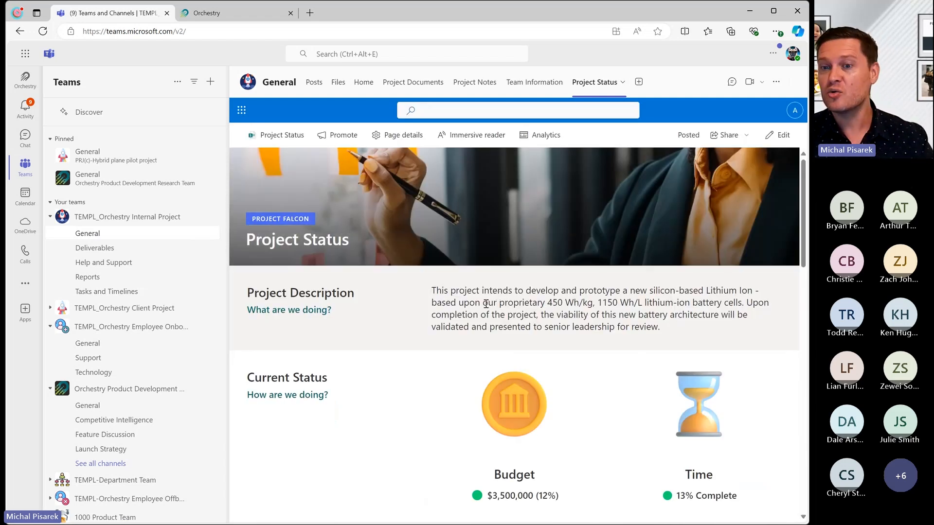
scroll(486, 304, "down", 7)
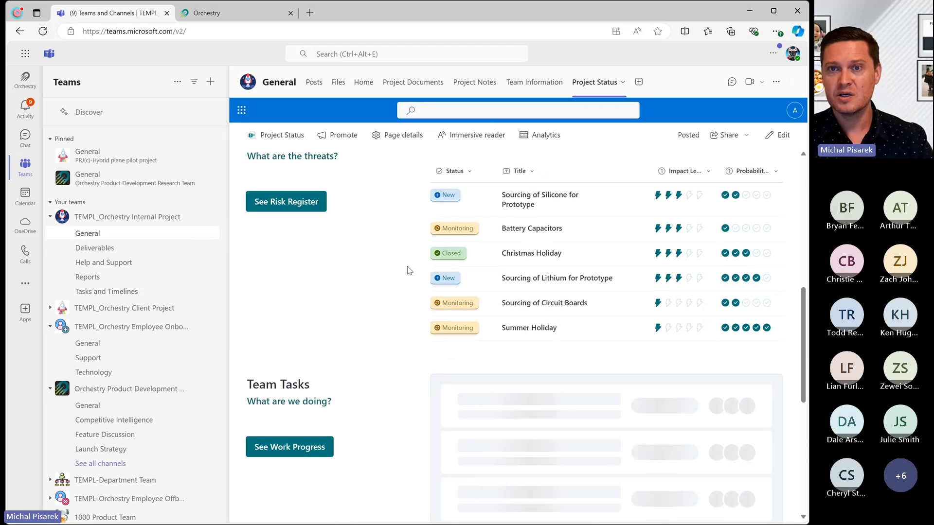
scroll(413, 263, "up", 2)
scroll(435, 241, "up", 4)
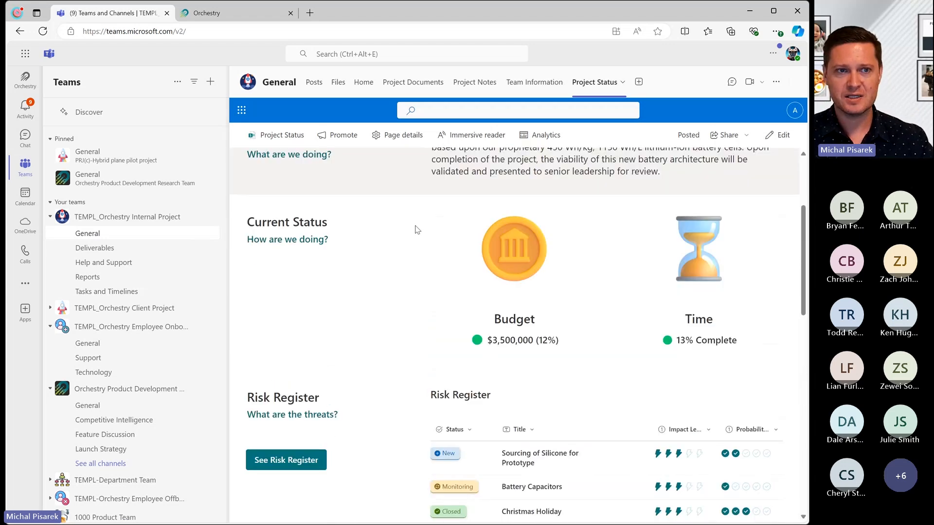
scroll(433, 219, "up", 1)
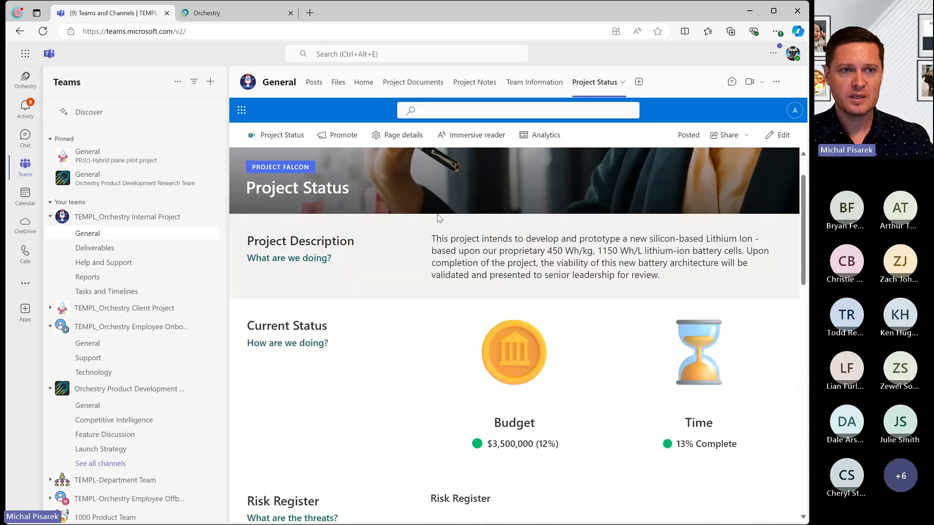
Return to Orchestry and display the list of workspace templates in Orchestry Management.
left_click(25, 80)
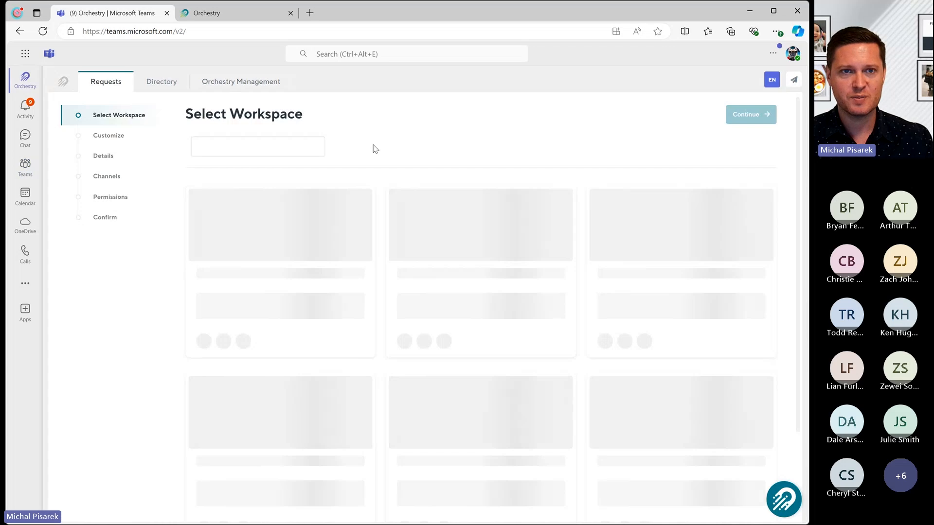
left_click(252, 82)
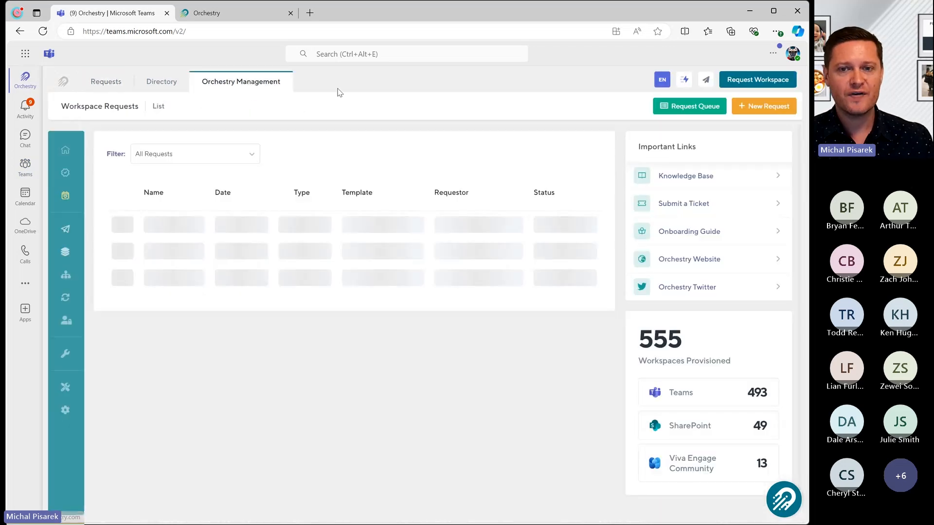
mouse_move(58, 240)
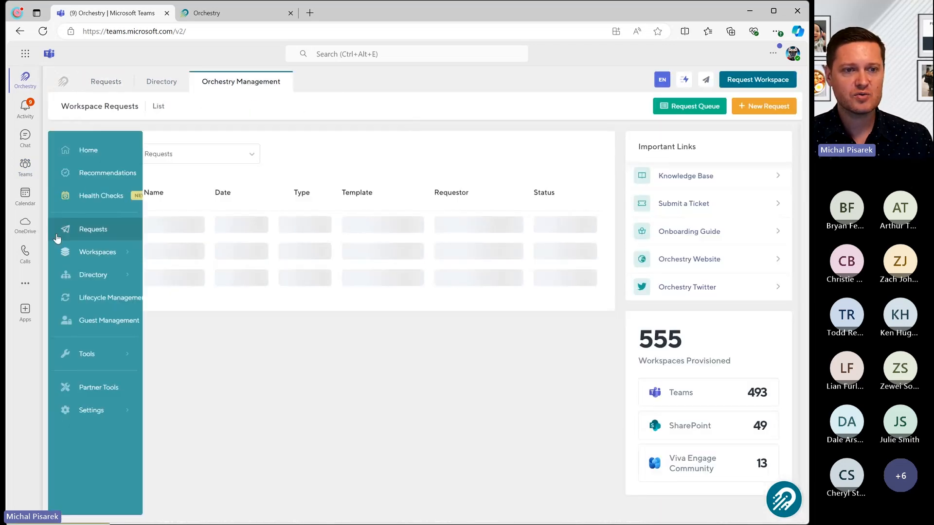
left_click(92, 251)
left_click(92, 274)
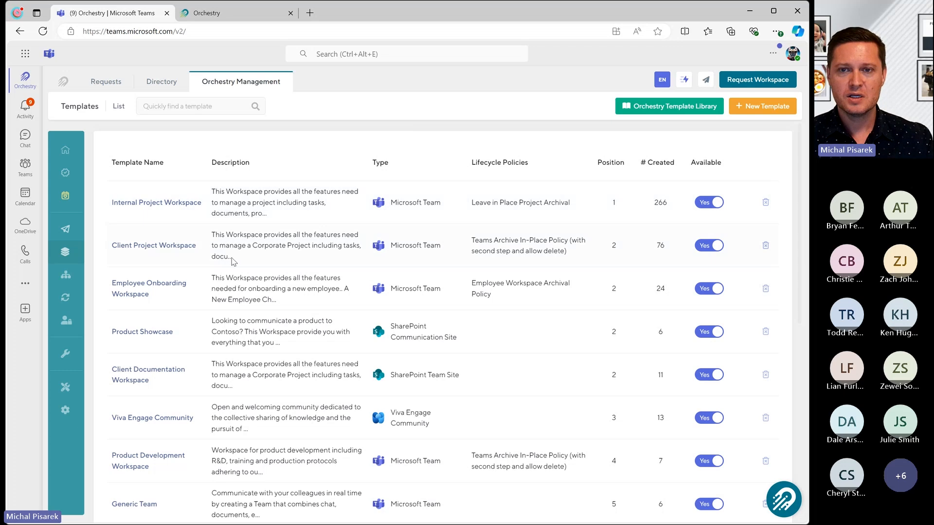
Open the Internal Project Workspace template and examine its details, including the description, template image and default workspace logo.
left_click(163, 204)
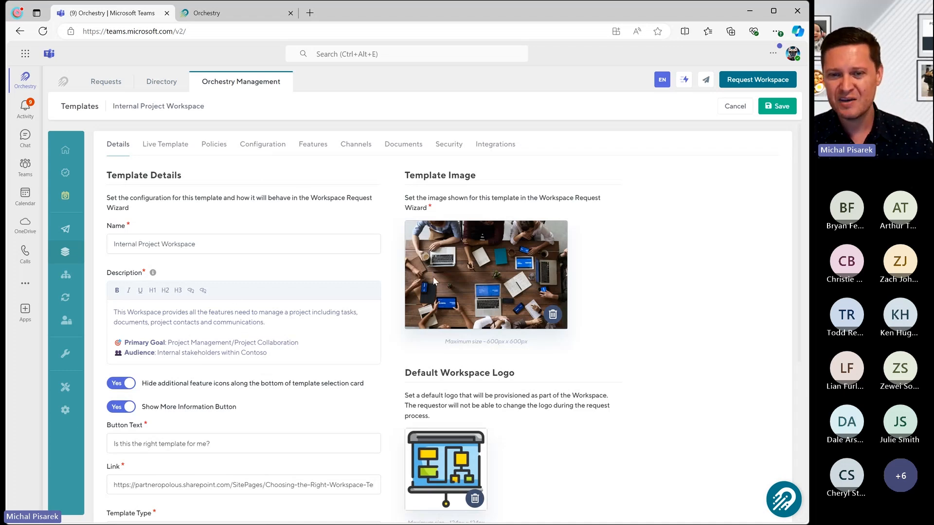
scroll(434, 280, "down", 2)
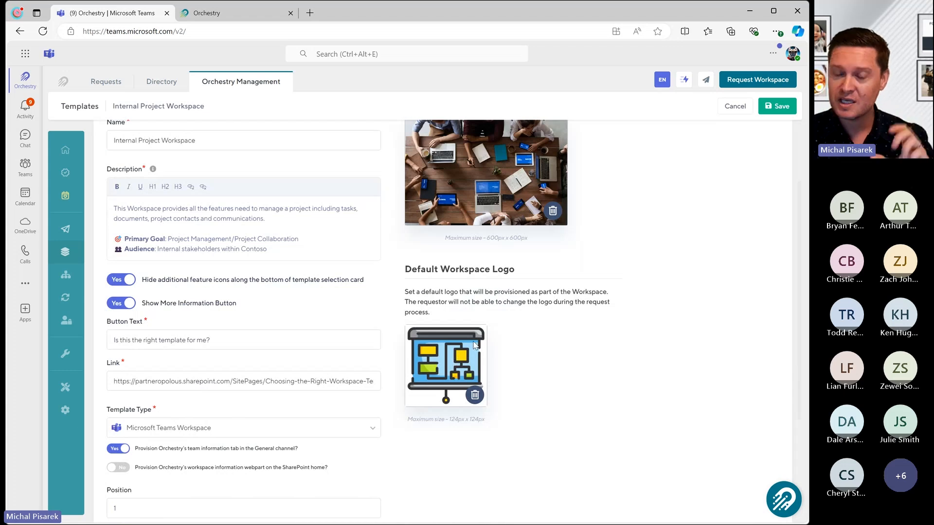
scroll(471, 344, "up", 2)
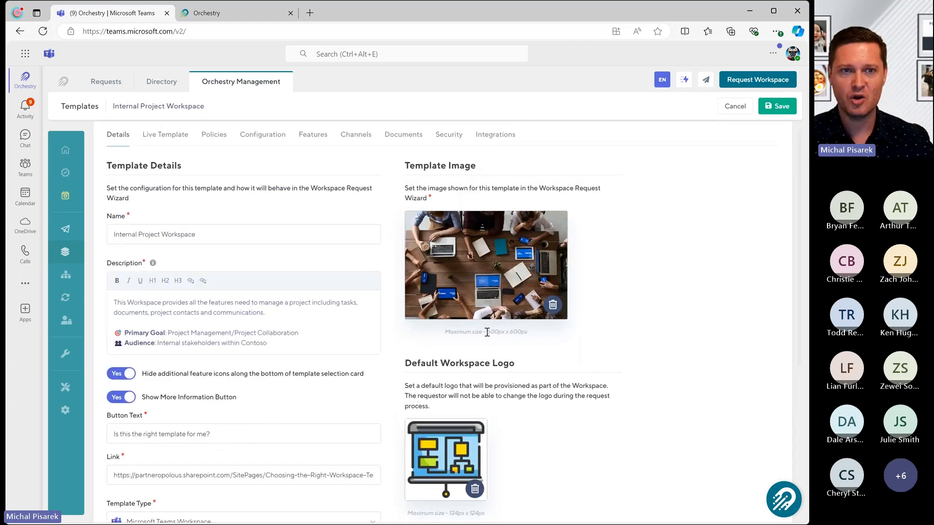
View the template's Live Template settings and the existing teams offered as its source, keeping the current team selected.
left_click(159, 145)
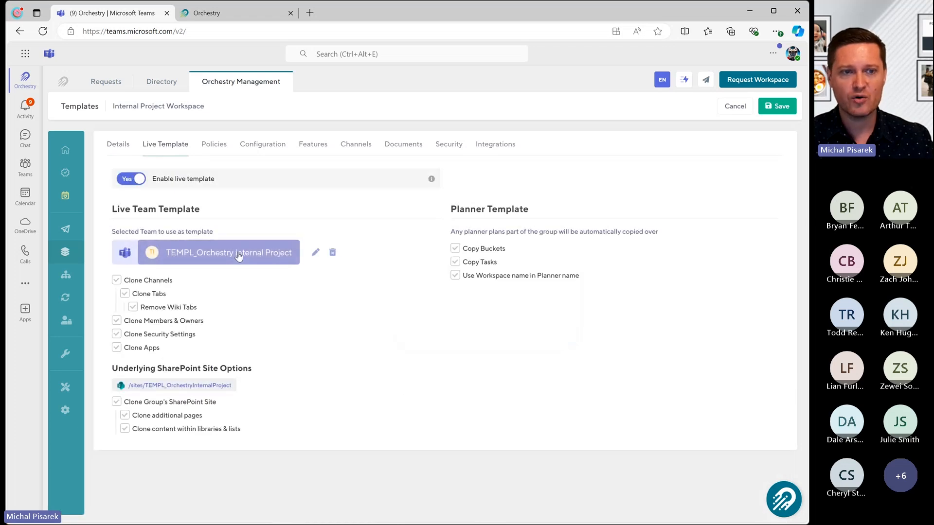
left_click(315, 252)
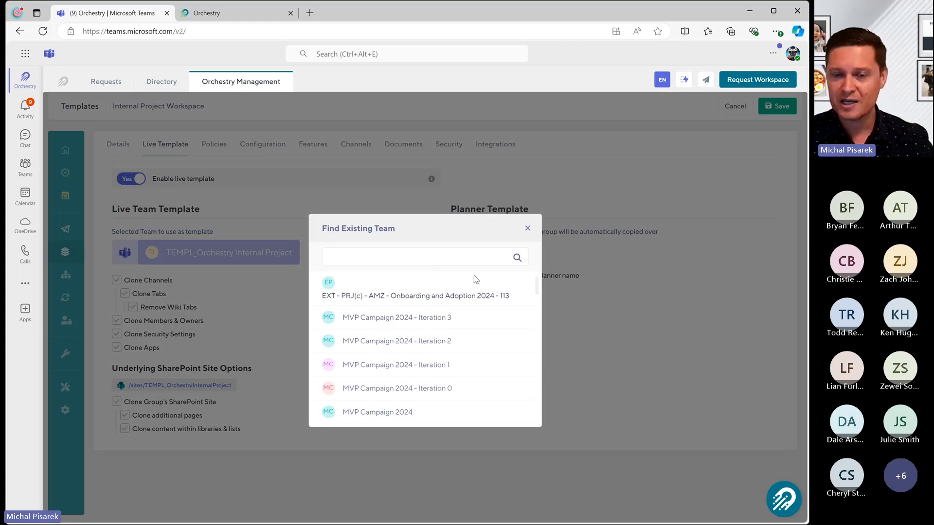
left_click(527, 228)
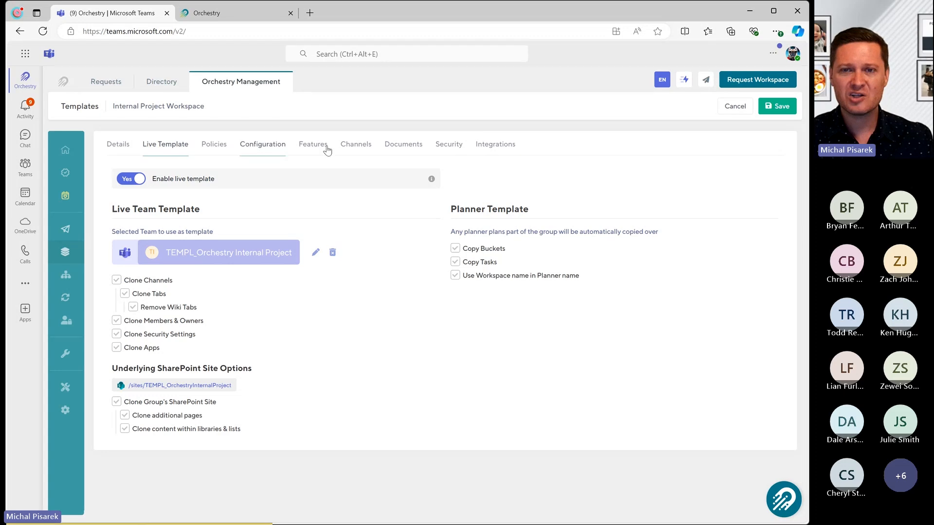
Limit the template's request permissions to specific Azure Active Directory groups in its Security settings.
left_click(453, 146)
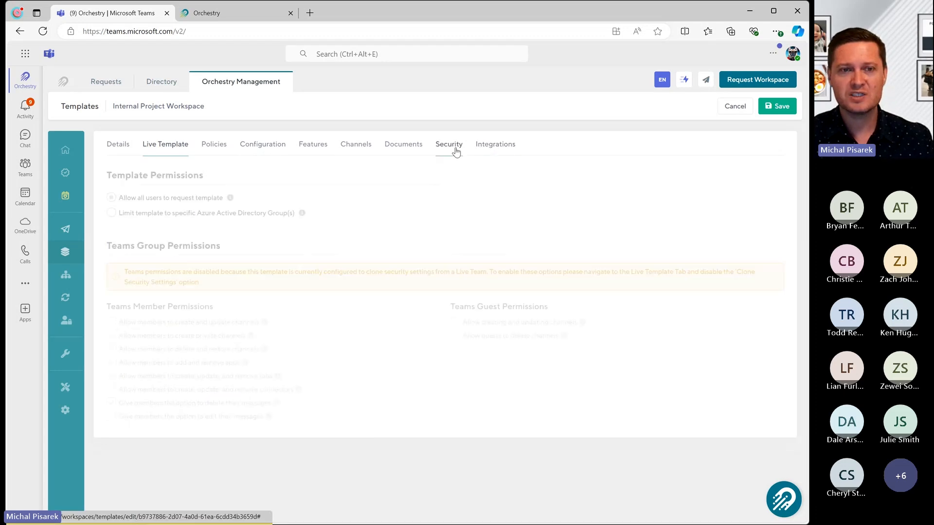
left_click(187, 214)
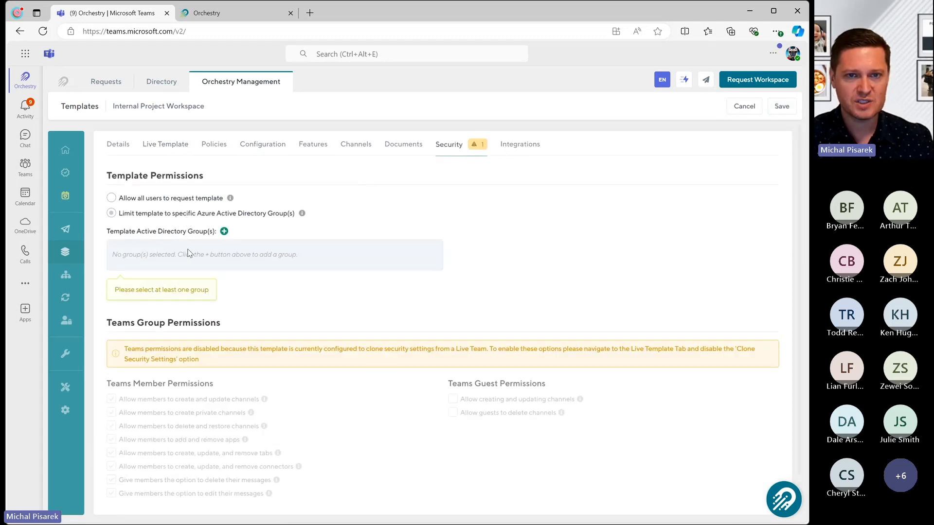
Review the template's sensitivity label and default permission type options in its Configuration settings, keeping the permission type Private.
left_click(276, 147)
left_click(291, 235)
left_click(254, 250)
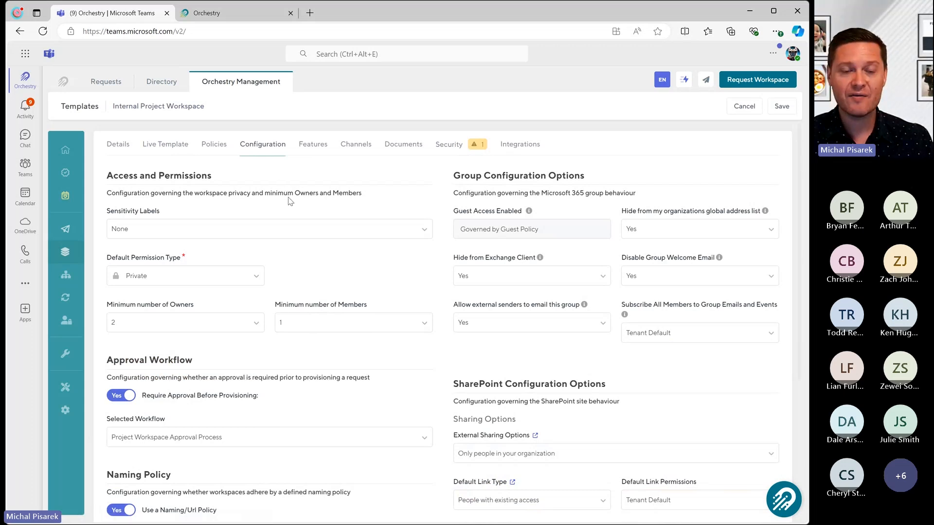
scroll(287, 270, "down", 1)
left_click(234, 224)
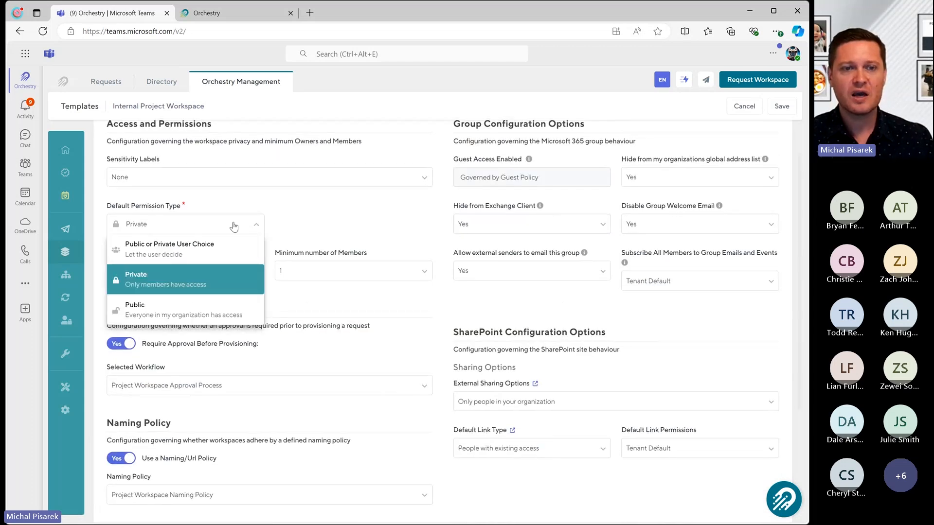
left_click(214, 275)
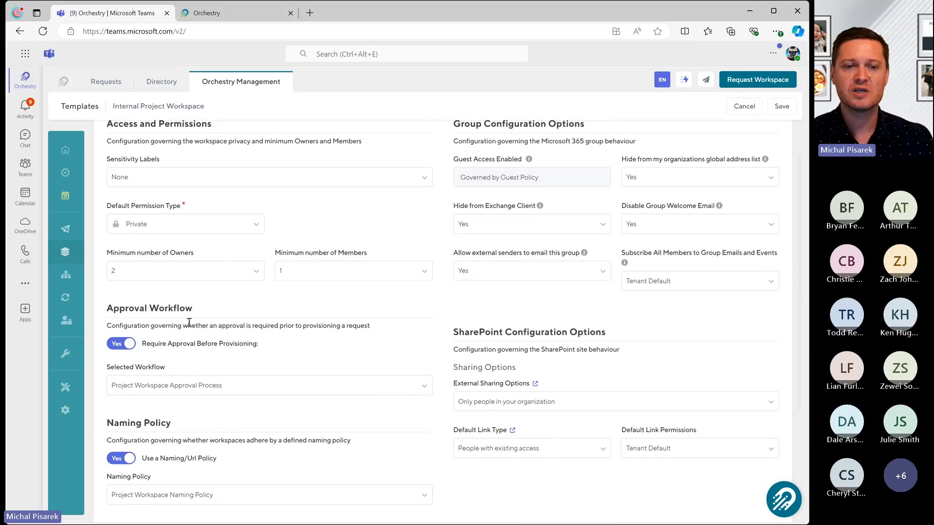
Examine the approval workflow and naming policy choices in the template's Configuration settings, along with its metadata fields.
scroll(189, 323, "down", 1)
left_click(246, 335)
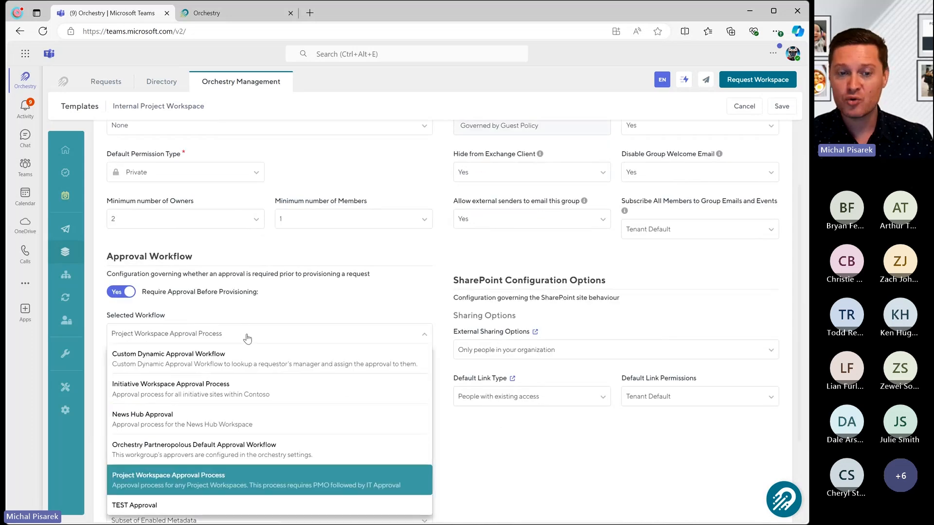
left_click(247, 336)
scroll(255, 340, "down", 1)
left_click(261, 395)
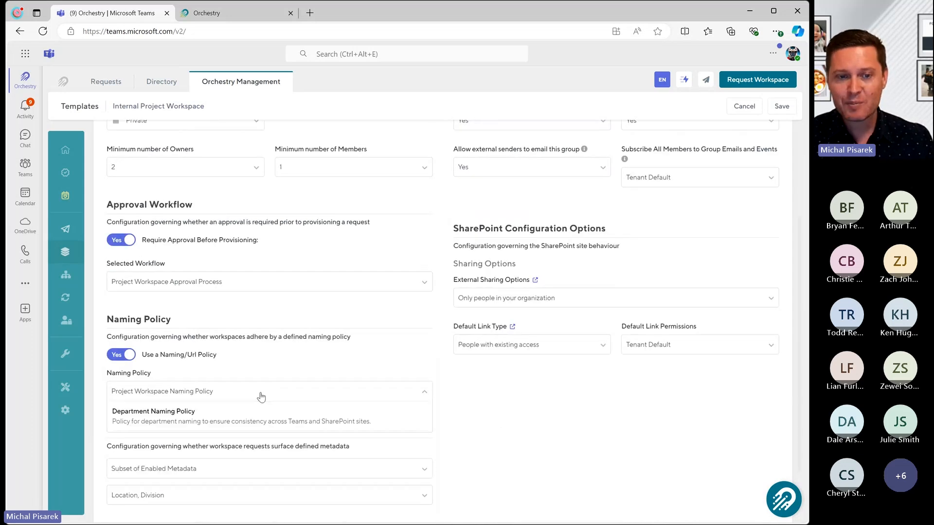
scroll(497, 396, "down", 2)
left_click(411, 281)
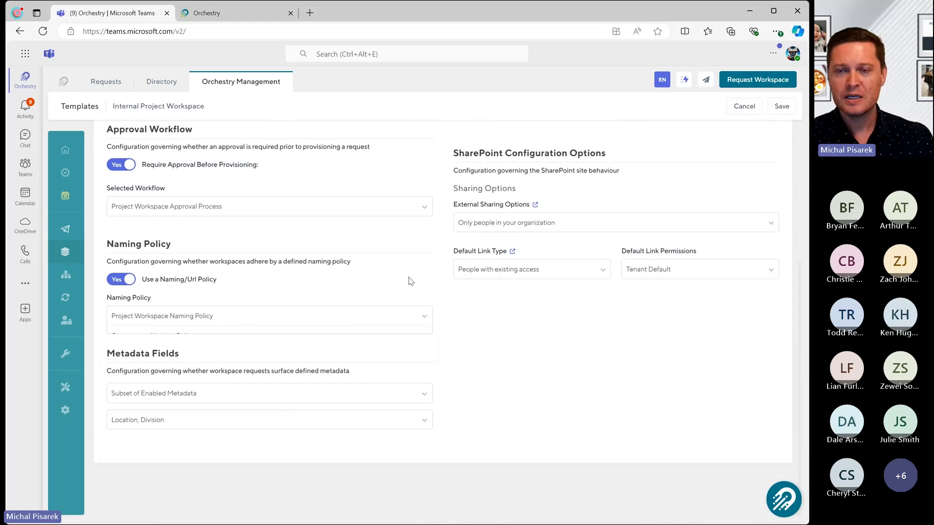
scroll(413, 292, "up", 4)
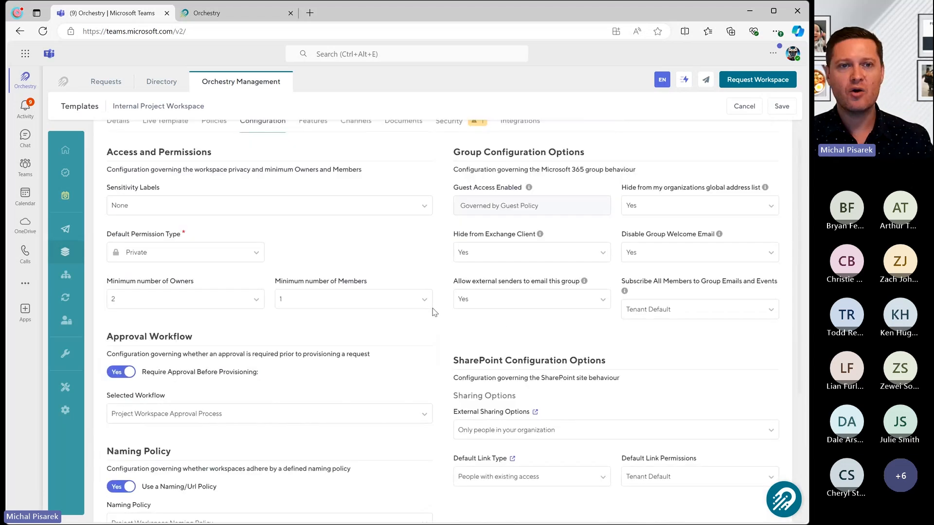
scroll(387, 262, "up", 1)
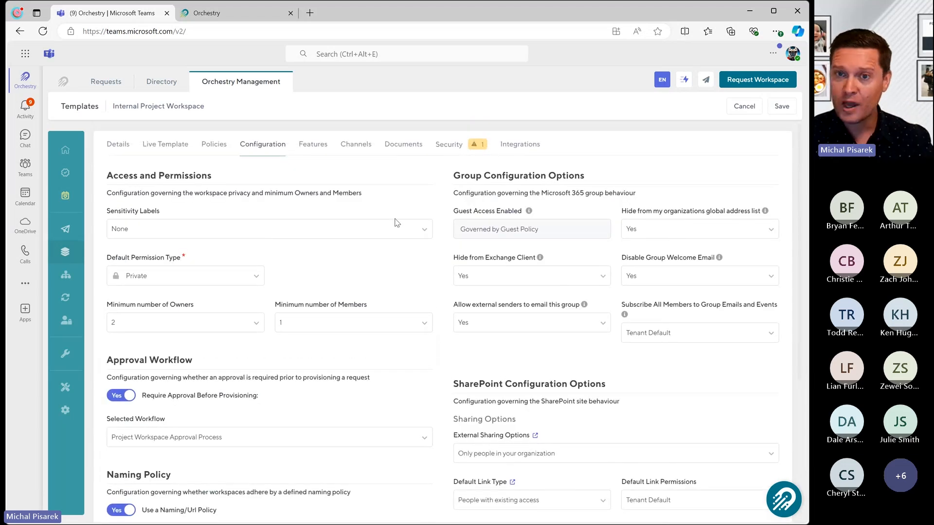
Start a workspace request with the Internal Project Workspace template and continue to its details without adding features or document templates.
left_click(129, 90)
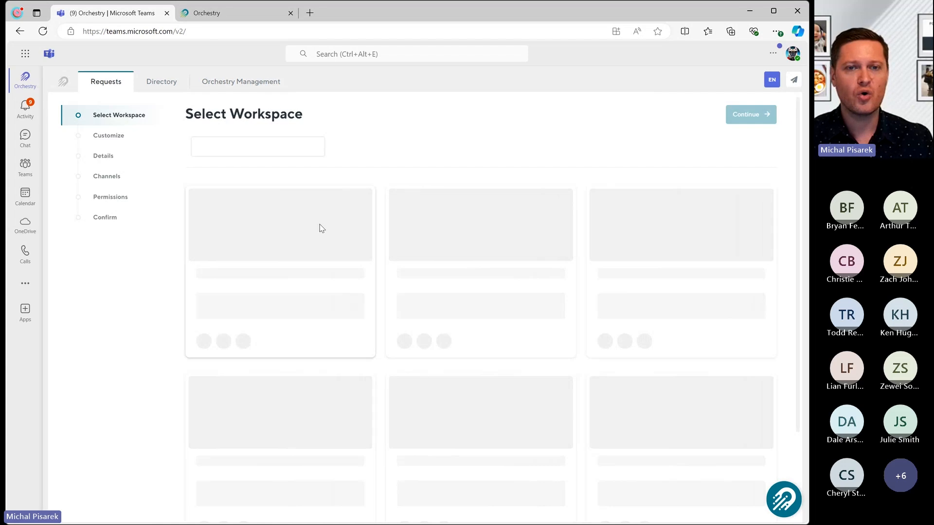
scroll(311, 243, "down", 3)
scroll(311, 258, "down", 2)
scroll(319, 273, "up", 5)
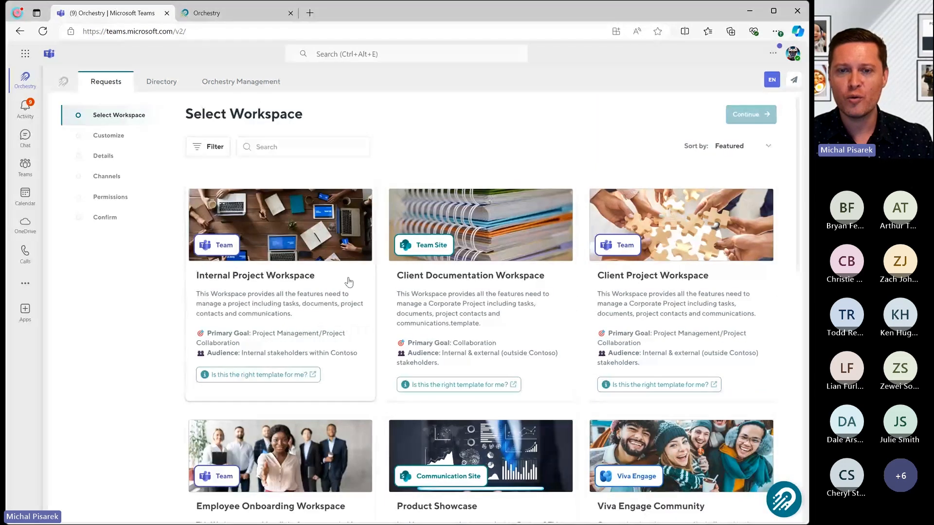
left_click(348, 282)
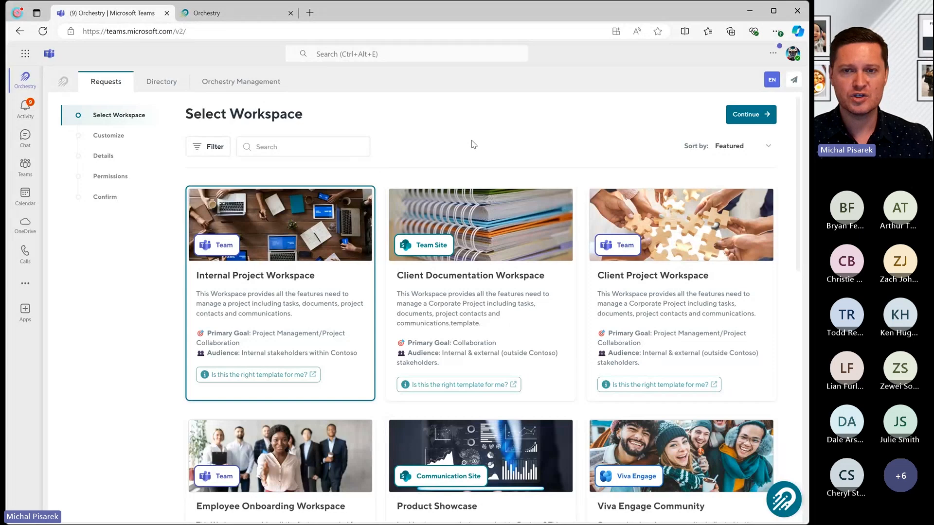
left_click(749, 115)
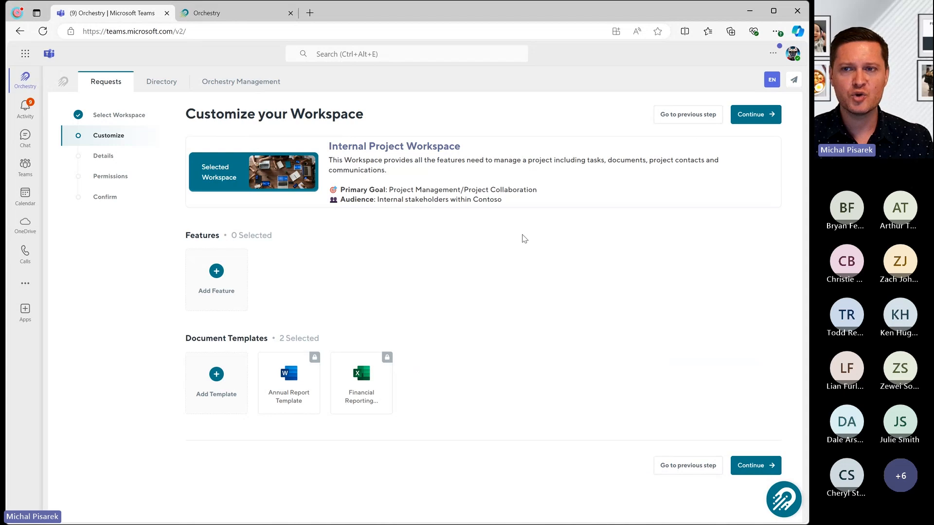
left_click(751, 114)
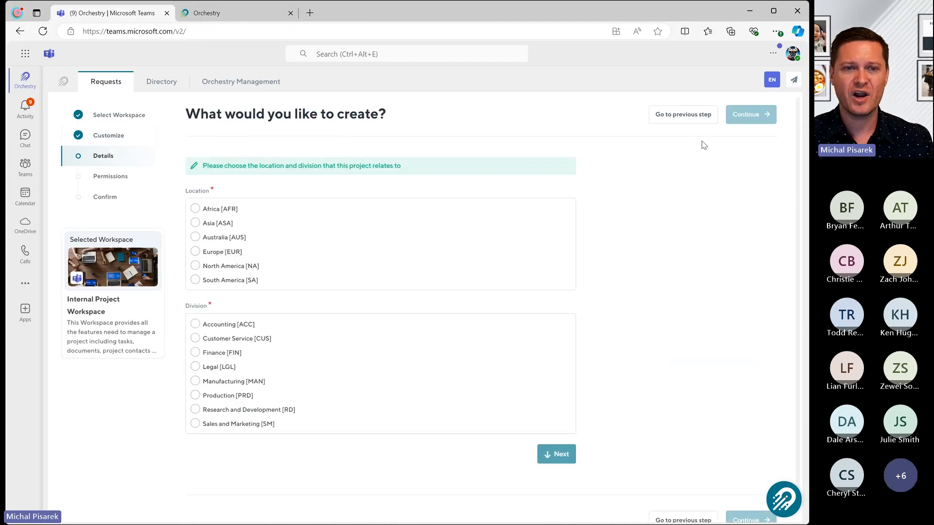
Set the request's location to Africa [AFR] and division to Accounting [ACC], and name the workspace Pilot.
left_click(218, 210)
left_click(223, 325)
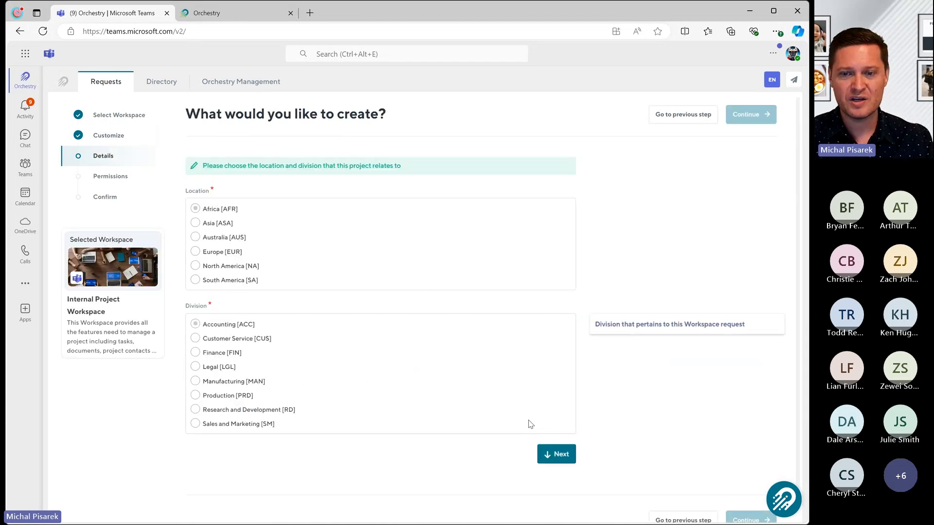
left_click(556, 454)
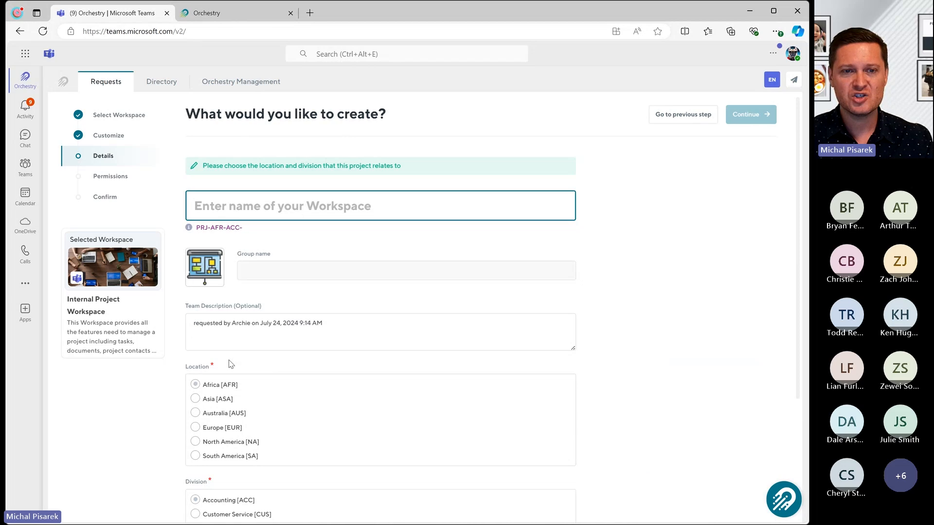
mouse_move(188, 229)
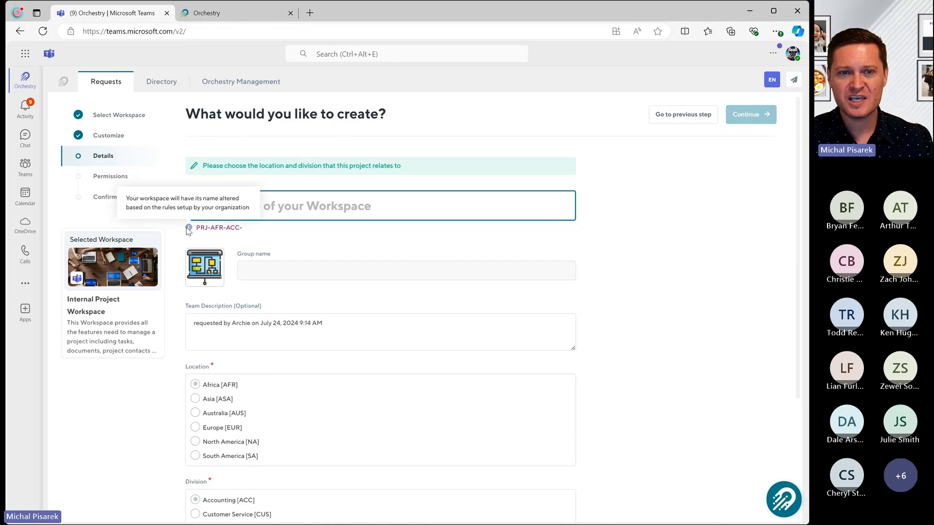
type("Pilot")
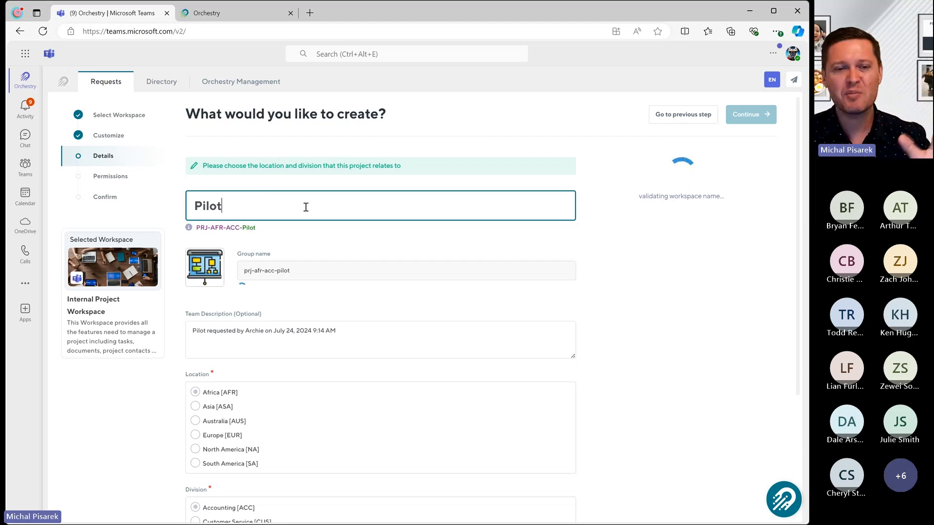
Examine the existing workspaces with the same or similar names listed for the requested workspace name.
scroll(298, 438, "down", 1)
scroll(248, 428, "up", 1)
scroll(248, 428, "up", 1)
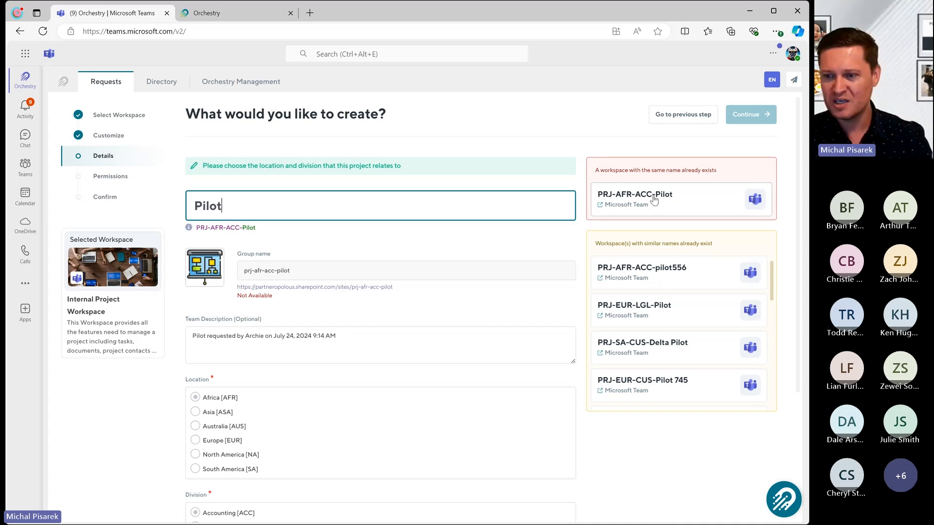
scroll(663, 273, "down", 4)
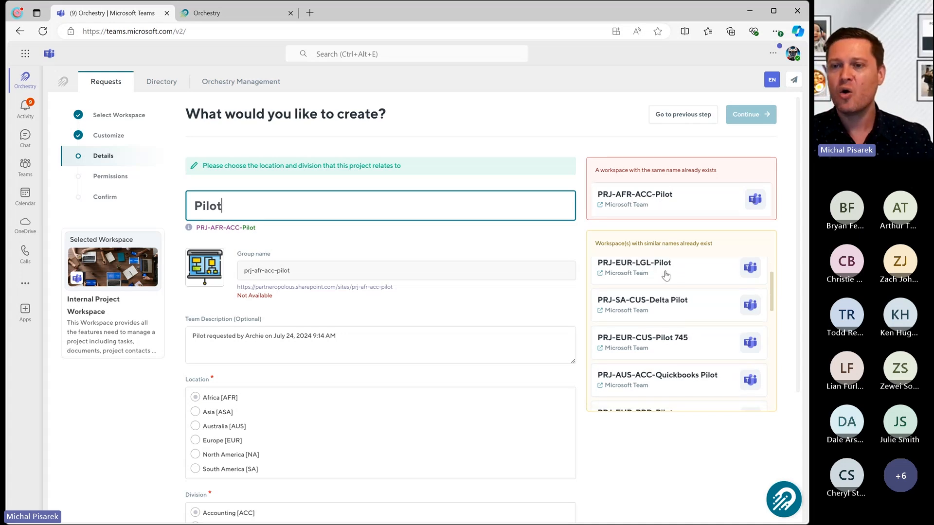
scroll(700, 317, "down", 2)
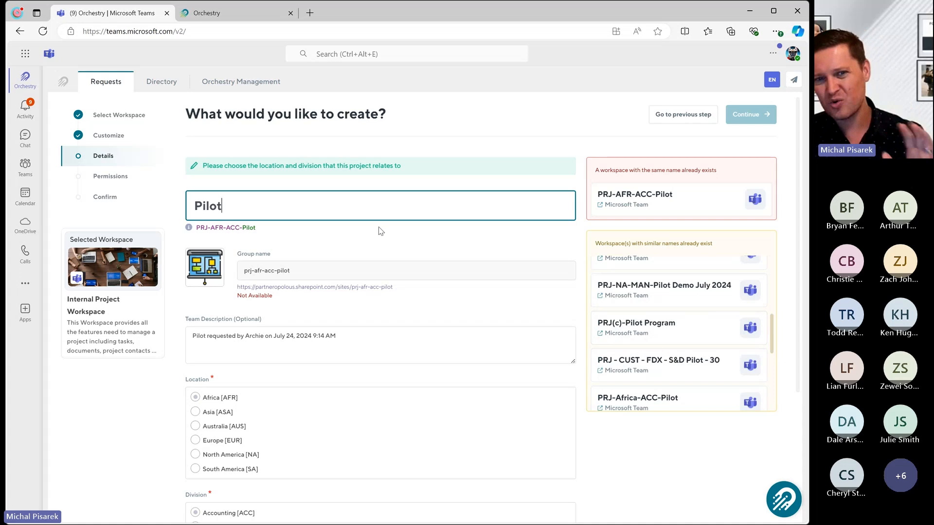
double_click(201, 207)
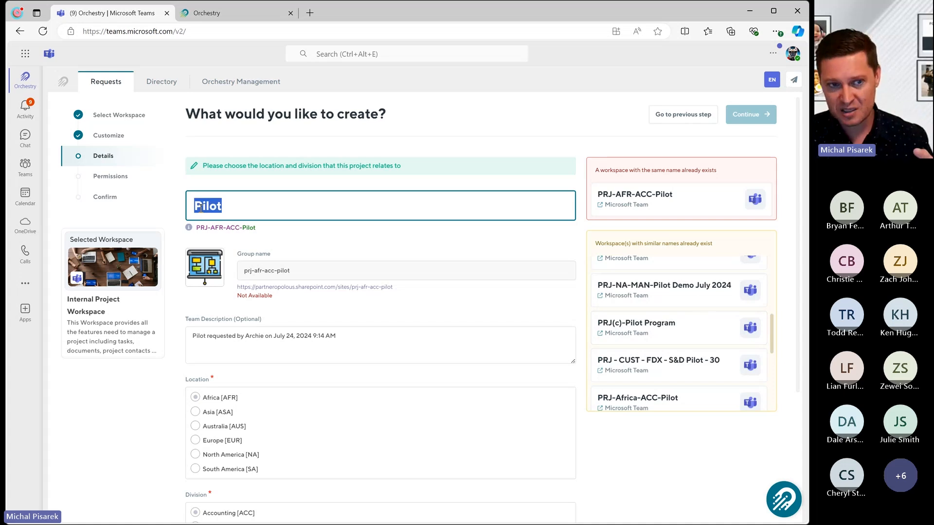
scroll(707, 327, "down", 4)
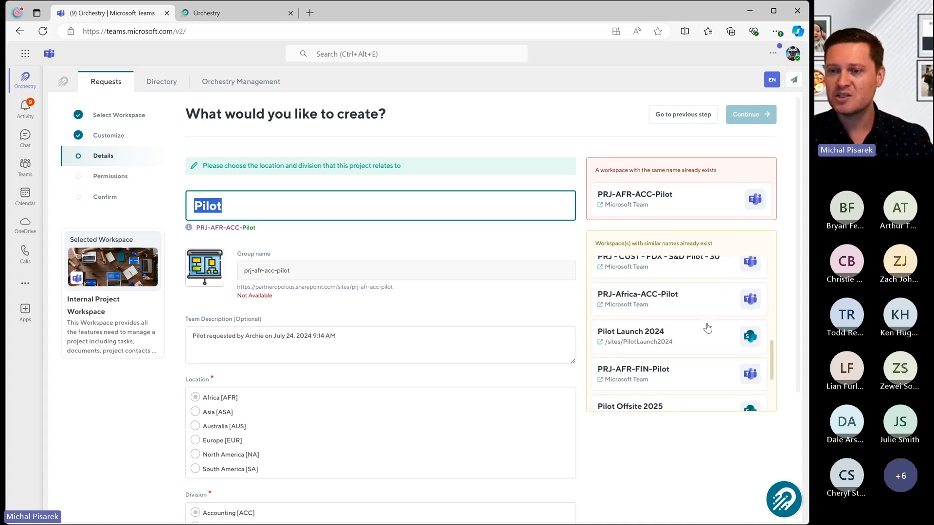
scroll(702, 338, "down", 2)
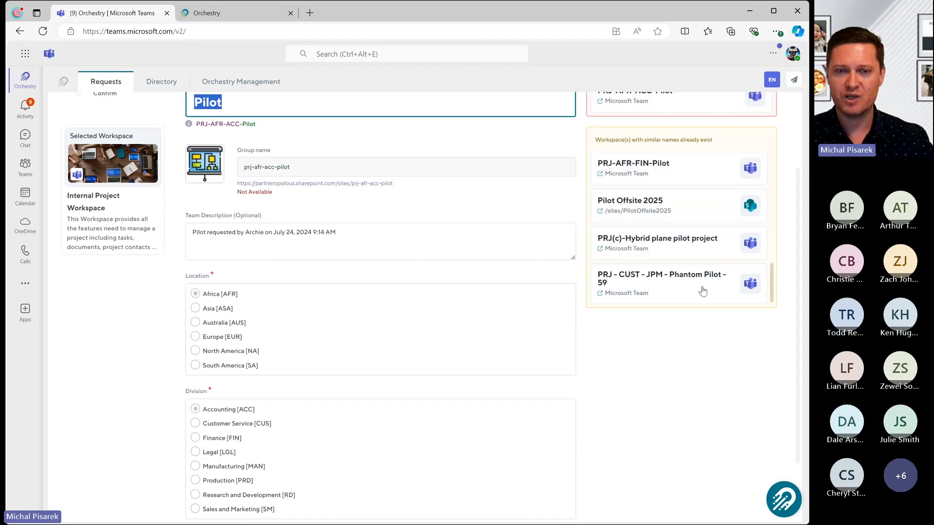
scroll(701, 336, "up", 10)
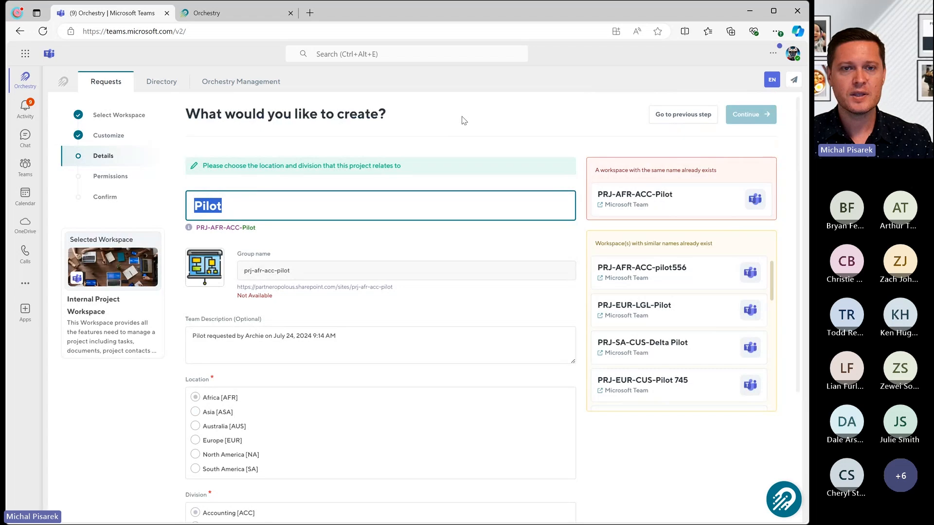
Return to Orchestry Management and examine the Lifecycle Management workspace dashboard, including its inactive workspaces and current lifecycle status.
left_click(261, 87)
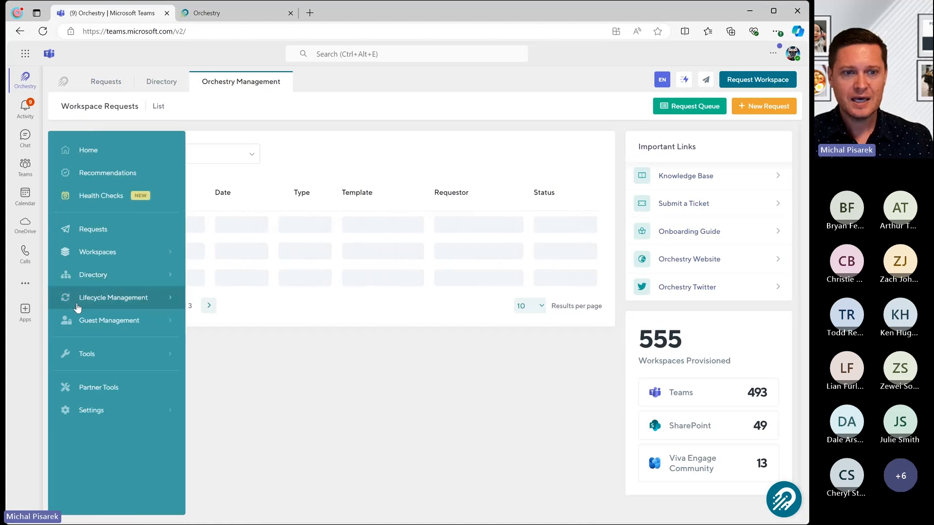
left_click(83, 299)
left_click(94, 320)
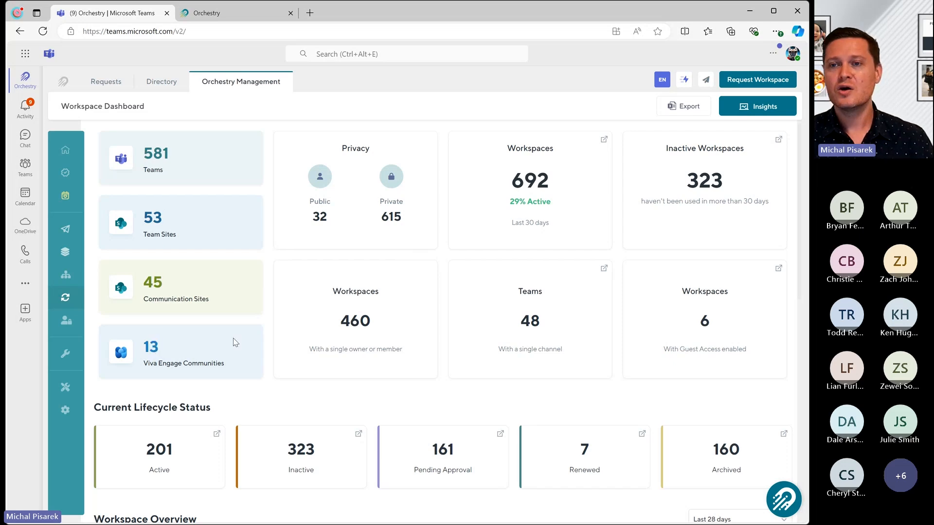
scroll(266, 305, "down", 1)
scroll(277, 309, "up", 1)
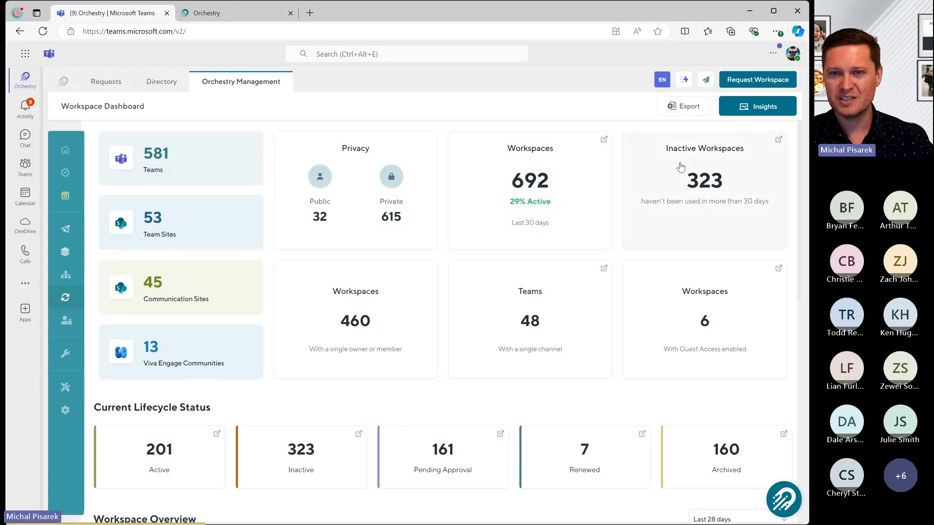
Set the Workspace Overview period to Last 90 days and examine the dashboard's workspace activity and its created, renewed and archived lists.
scroll(338, 215, "down", 3)
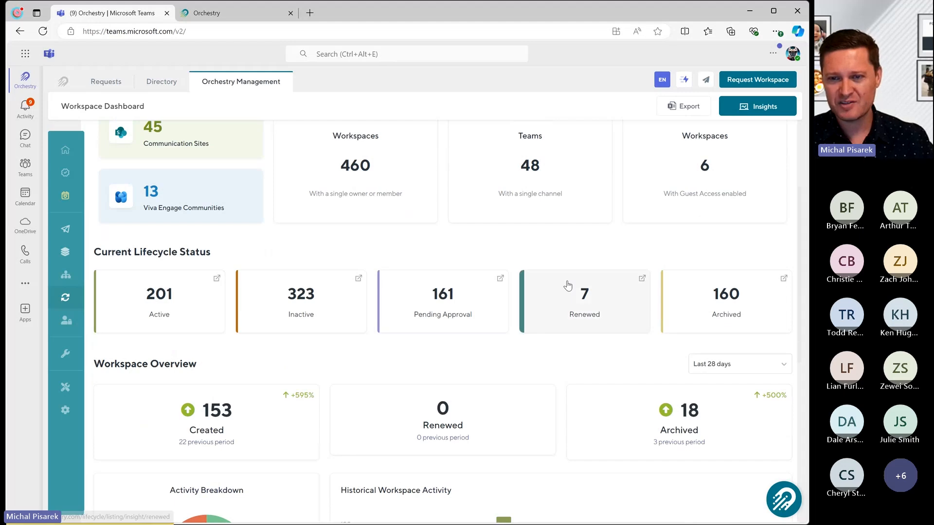
scroll(482, 269, "down", 2)
scroll(485, 271, "down", 1)
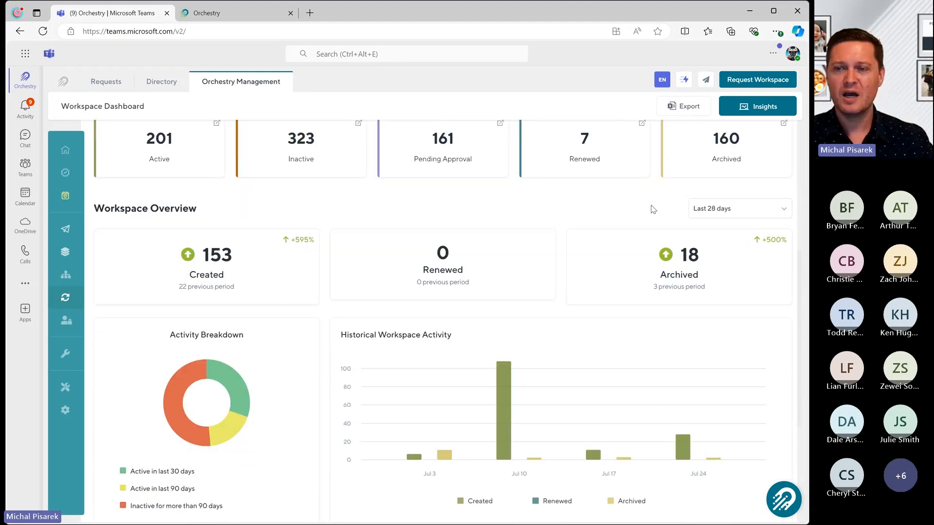
left_click(742, 215)
left_click(715, 258)
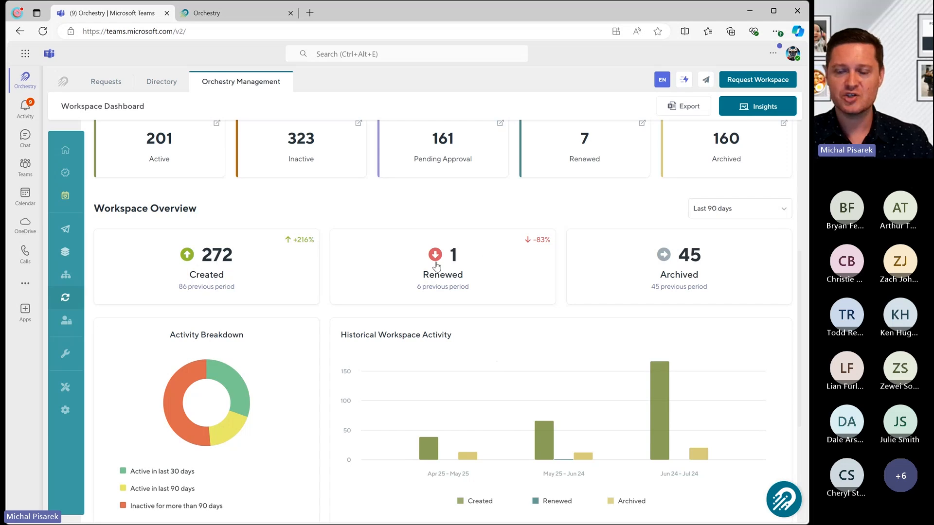
scroll(414, 264, "down", 5)
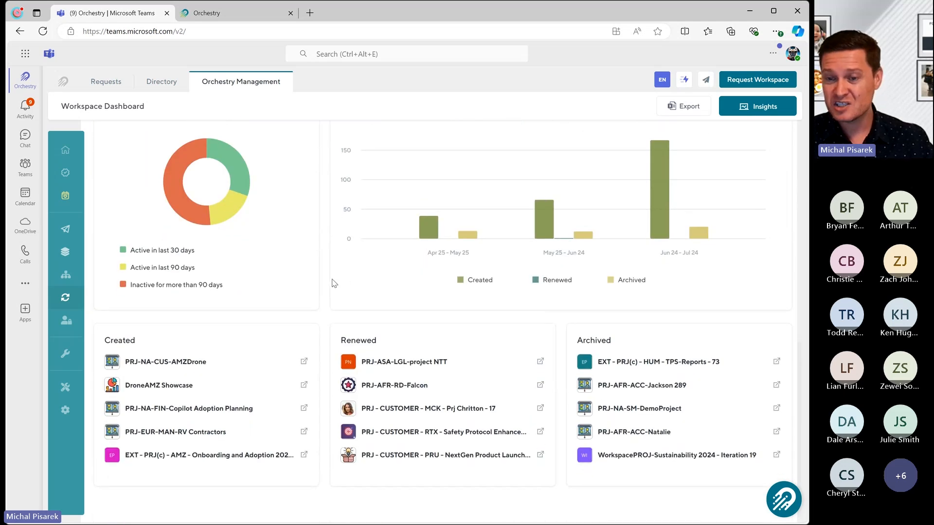
scroll(329, 283, "up", 10)
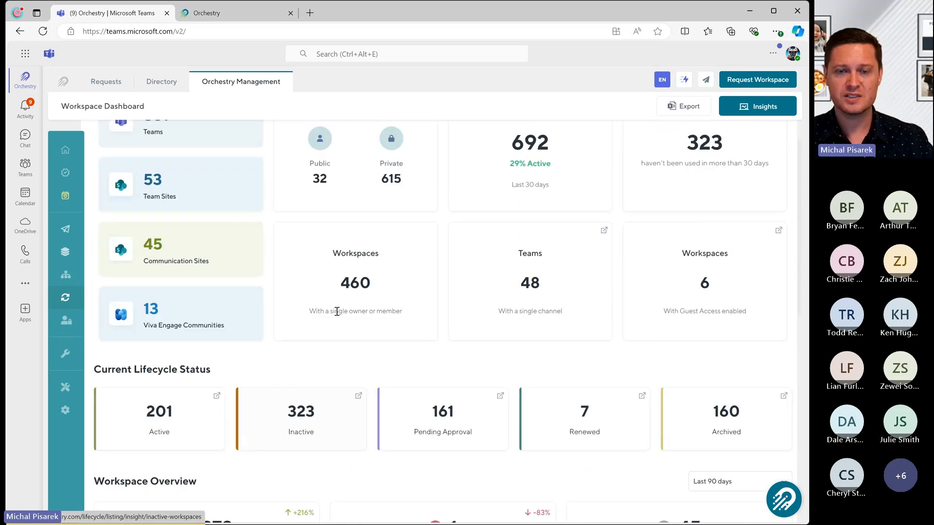
scroll(372, 322, "up", 1)
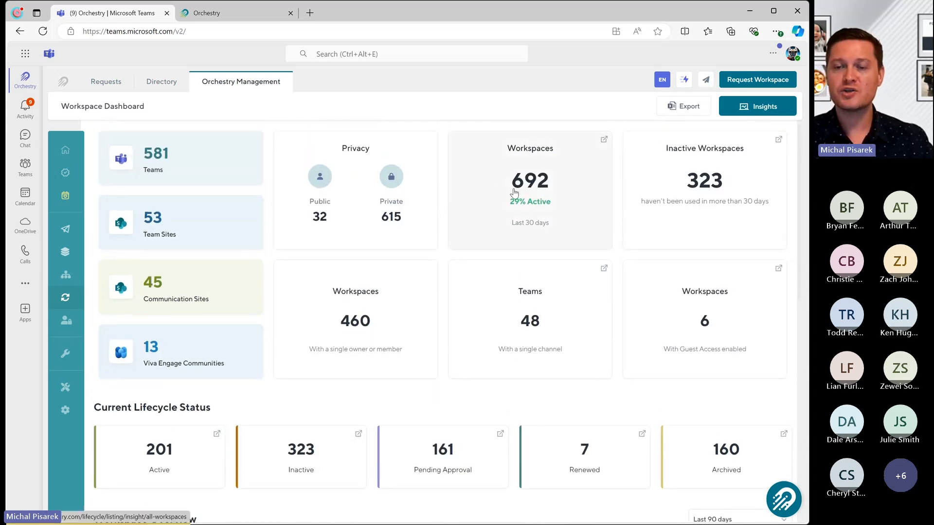
Open the listing of all workspaces from the dashboard and examine their statuses, assigned lifecycle policies and guest policies.
left_click(515, 194)
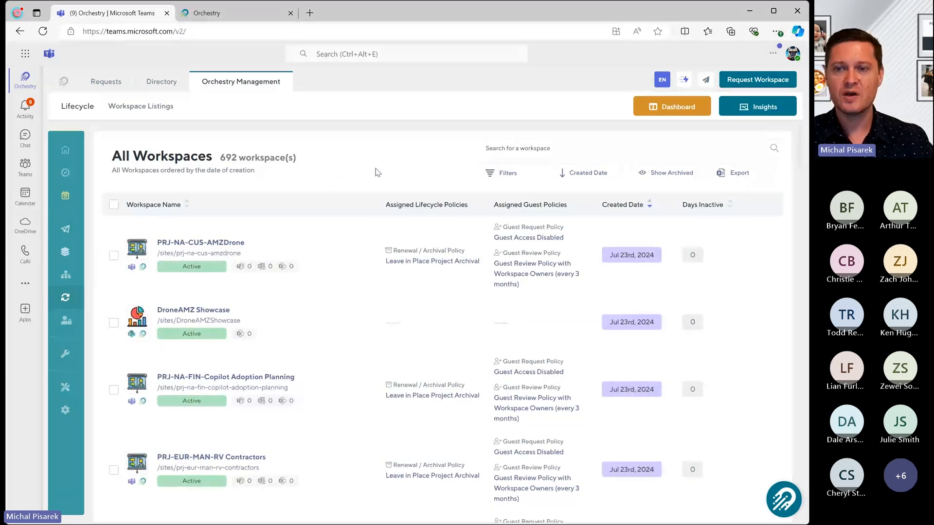
scroll(351, 258, "down", 3)
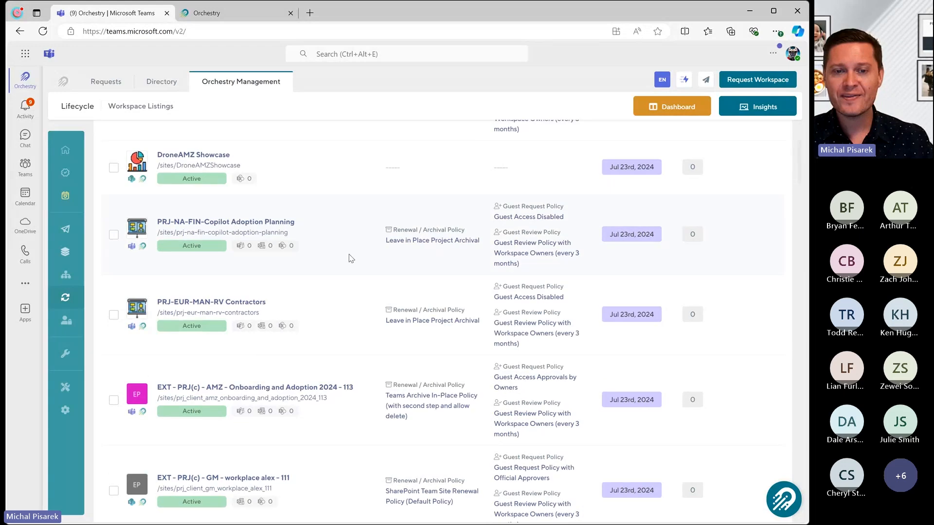
scroll(351, 258, "down", 15)
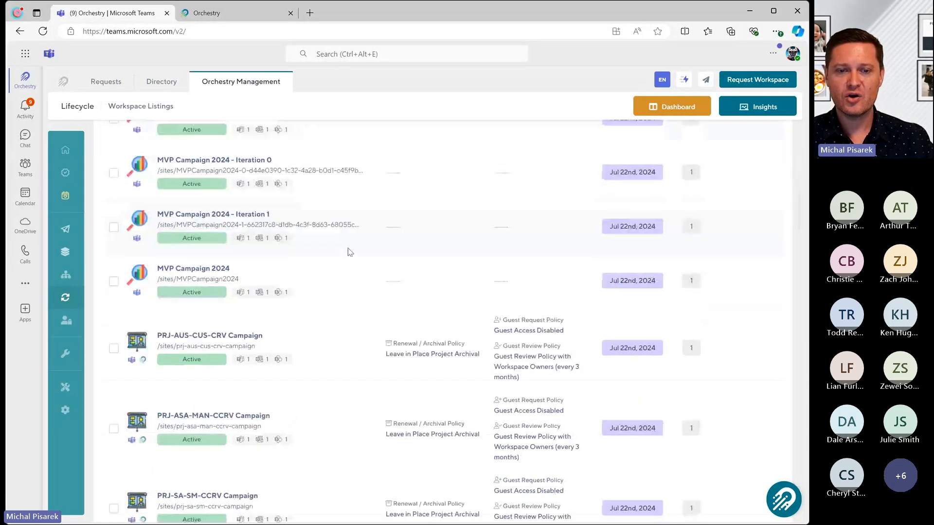
scroll(350, 253, "down", 6)
scroll(355, 260, "up", 20)
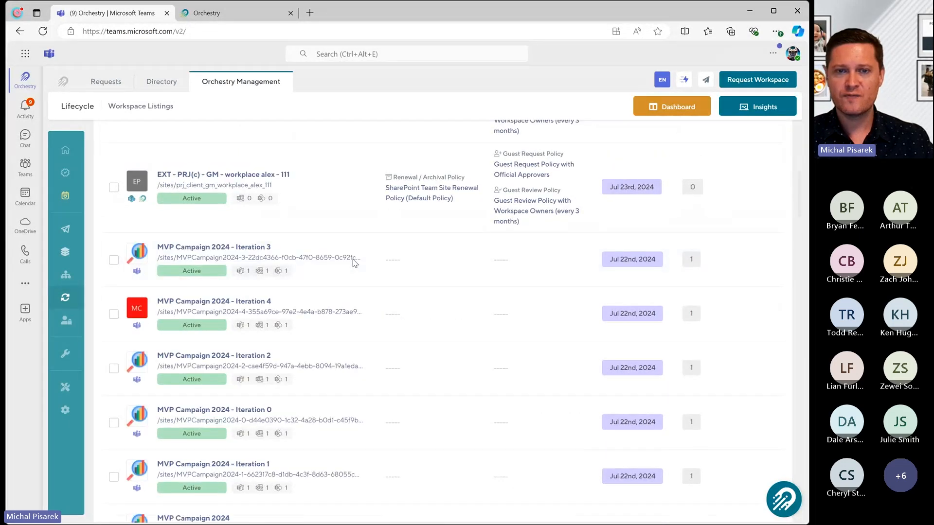
Search the workspace listing for "product", review the matching workspaces, and clear the search.
left_click(540, 146)
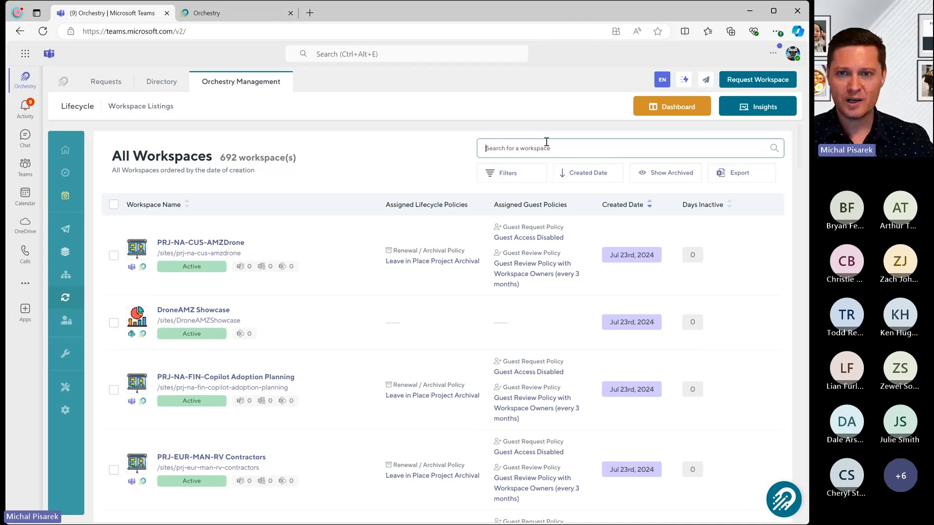
type("product")
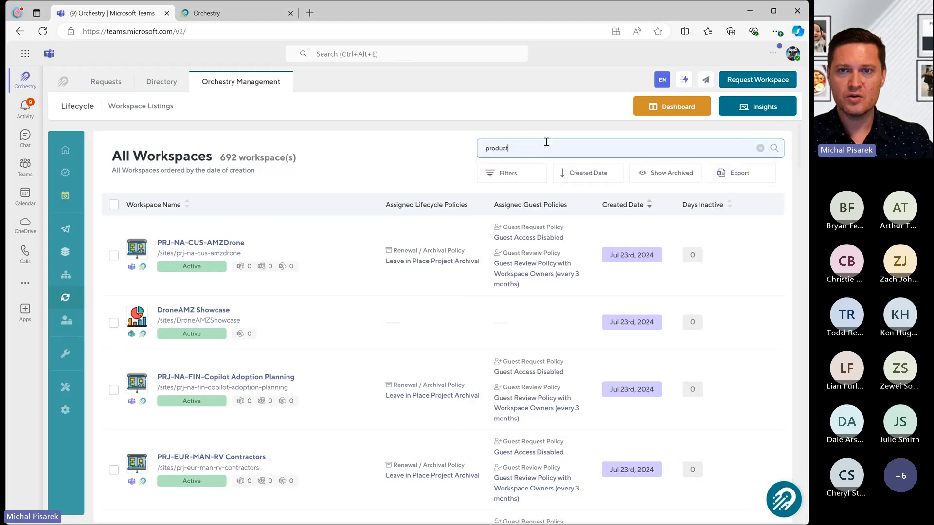
key("Return")
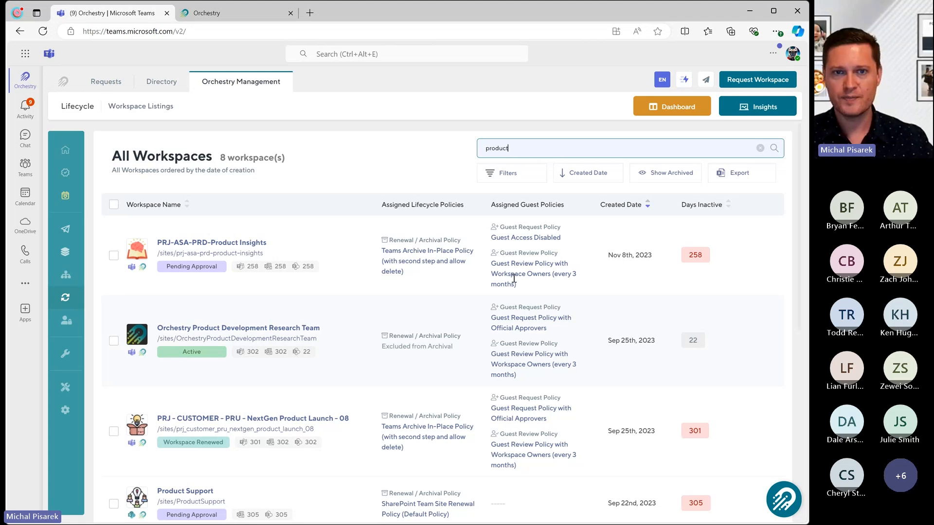
left_click(760, 148)
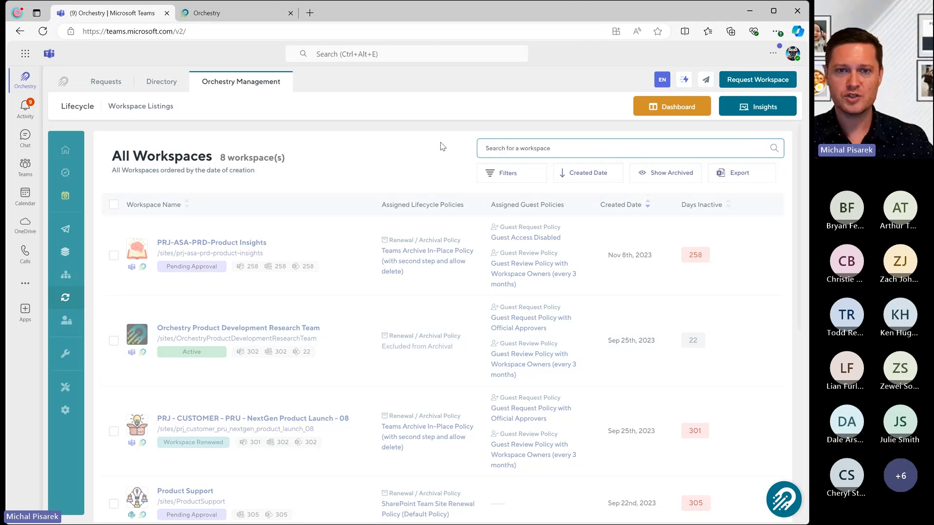
Sort all workspaces by days inactive, longest inactivity first, and examine the sorted listing.
left_click(706, 205)
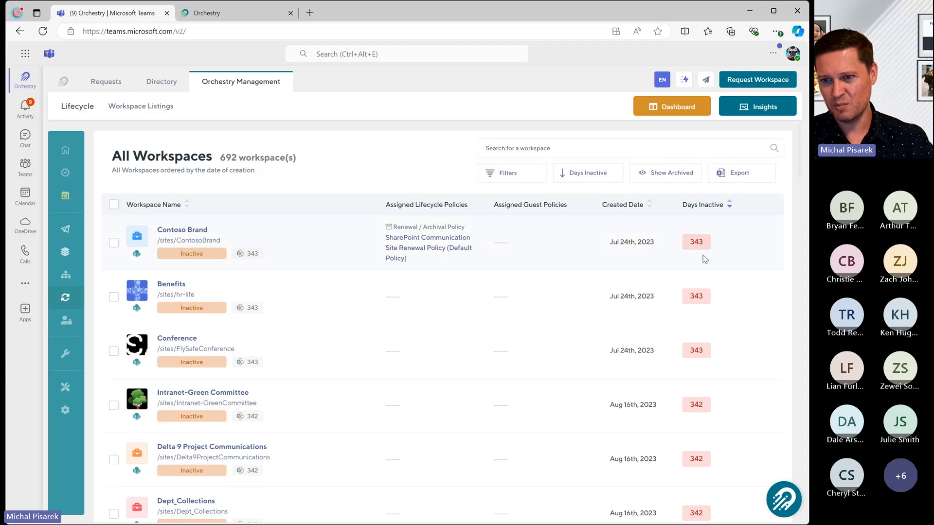
scroll(704, 263, "down", 5)
scroll(701, 265, "up", 5)
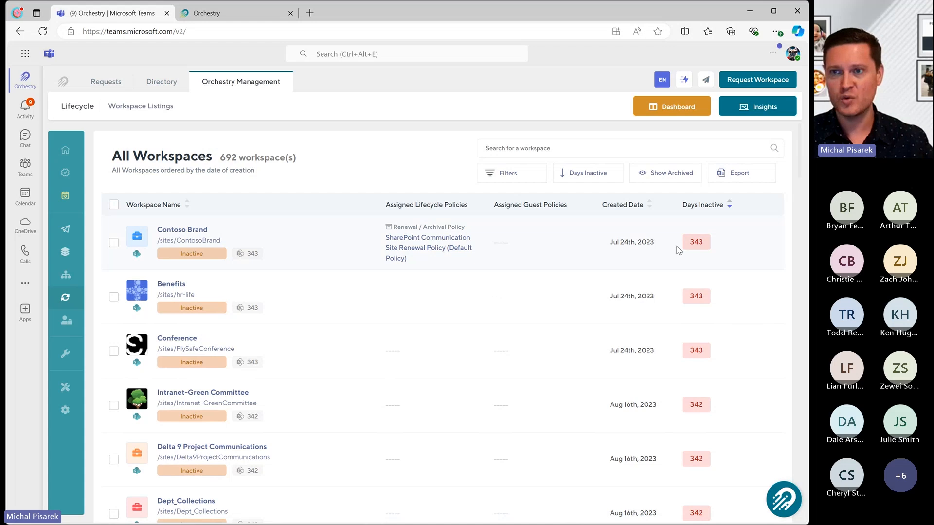
Open the Ownerless Workspaces insight and examine its full set of columns, including members, document count, space usage and days inactive.
left_click(748, 107)
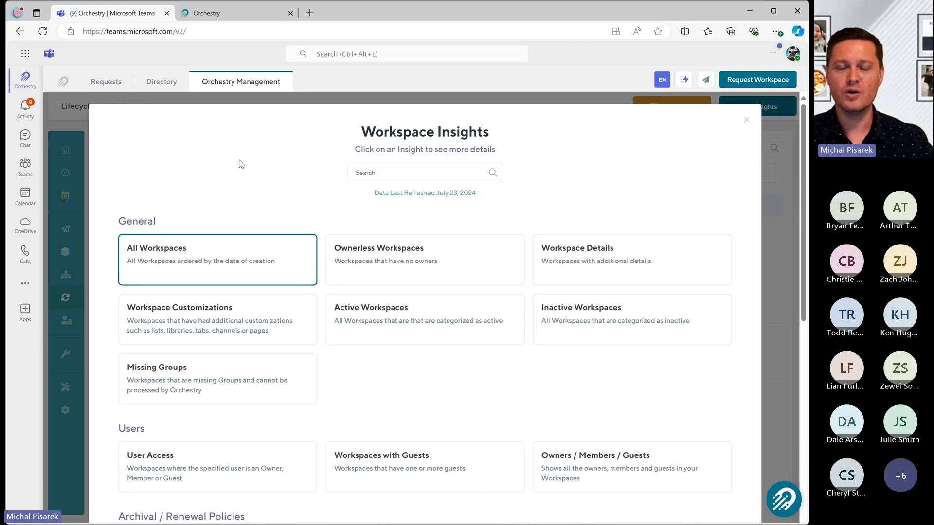
scroll(258, 166, "down", 1)
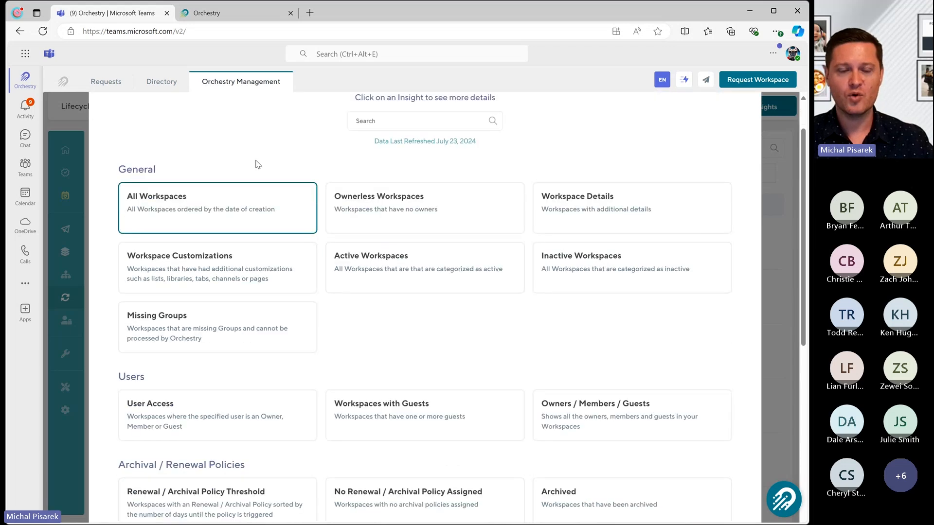
left_click(384, 188)
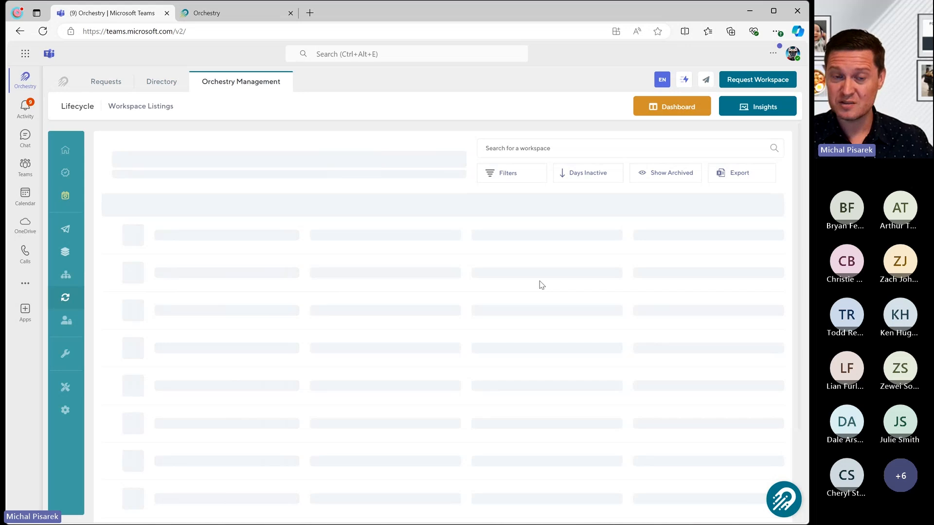
scroll(375, 314, "down", 3)
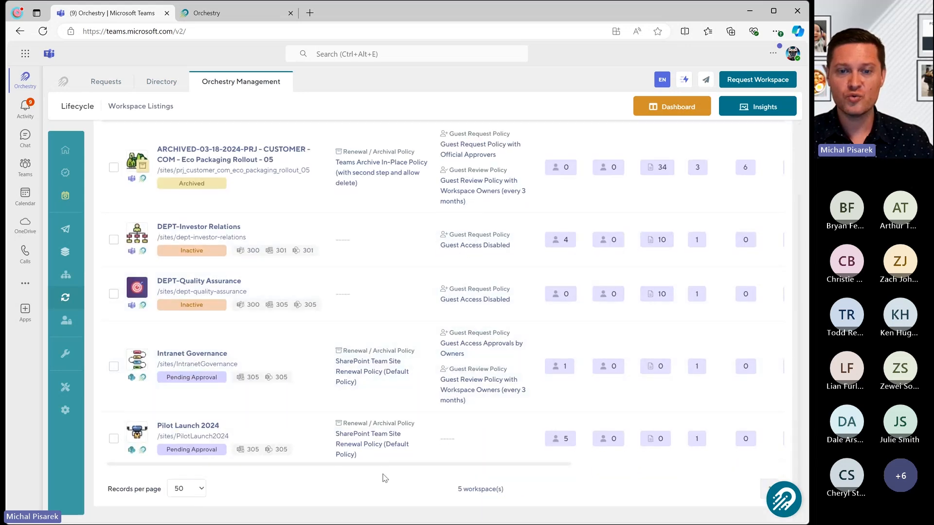
left_click_drag(387, 466, 567, 472)
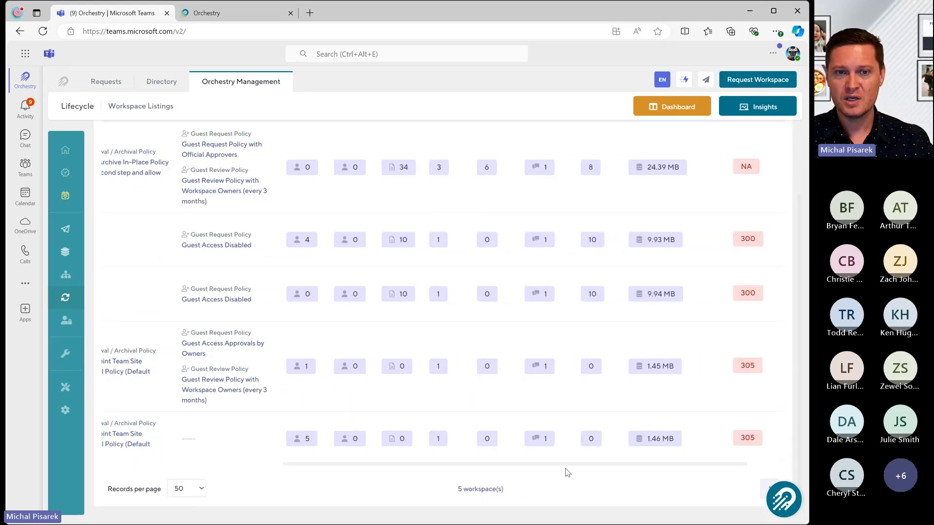
scroll(501, 392, "up", 3)
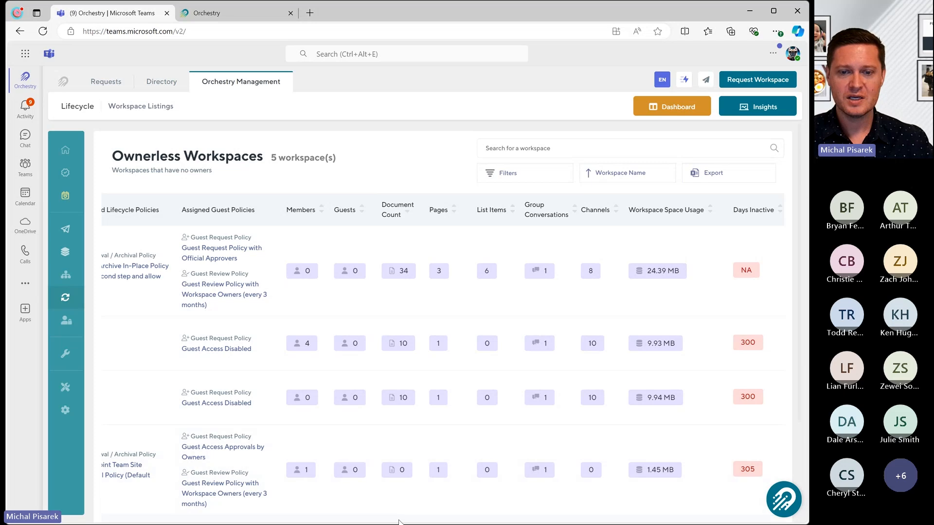
scroll(402, 501, "down", 2)
left_click_drag(406, 472, 313, 467)
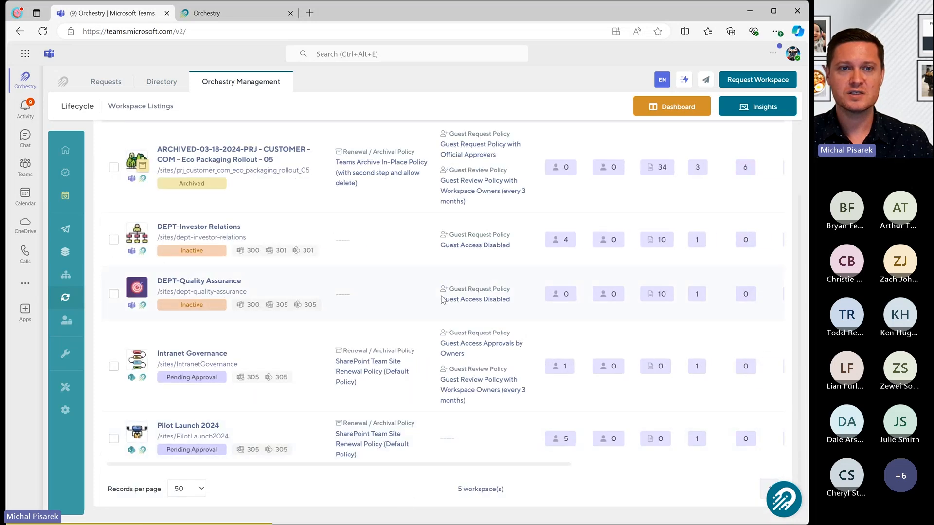
Switch to the Workspace Customizations insight to review channels, tabs, libraries, lists and pages per workspace.
scroll(790, 105, "up", 2)
left_click(791, 105)
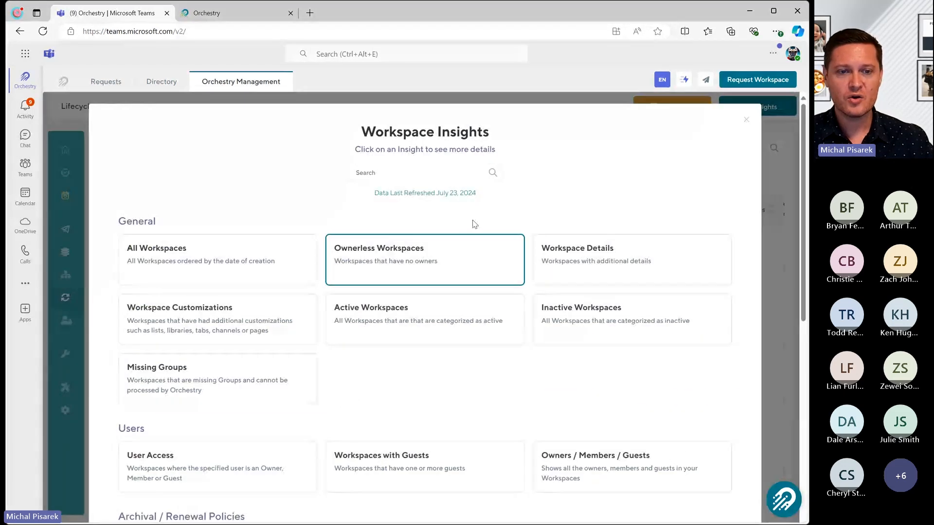
scroll(259, 244, "down", 1)
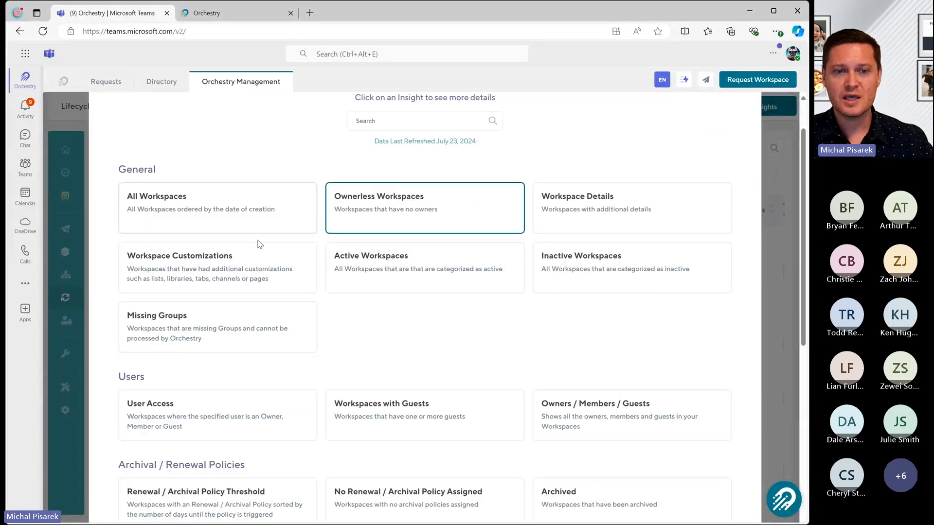
left_click(246, 264)
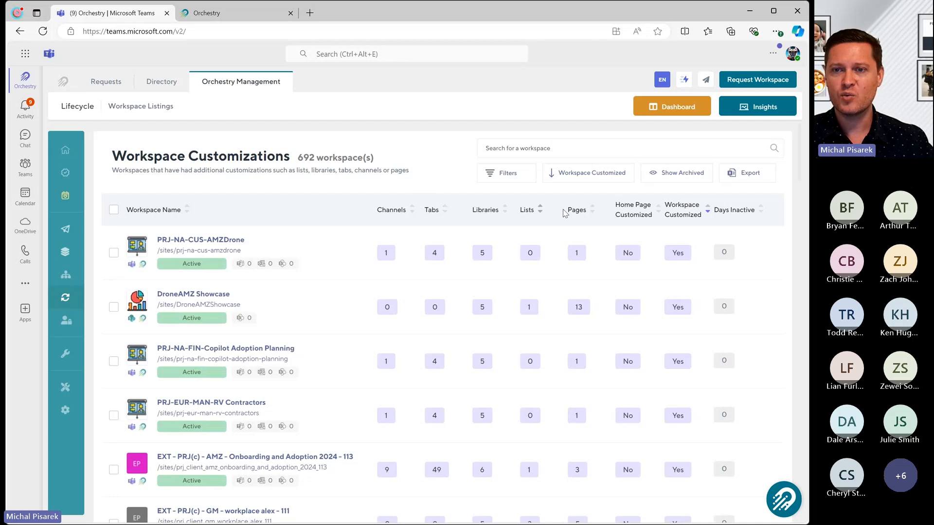
Browse the remaining workspace insights and open Workspace Content under Activity to review documents, pages and list items.
left_click(746, 118)
scroll(312, 208, "down", 5)
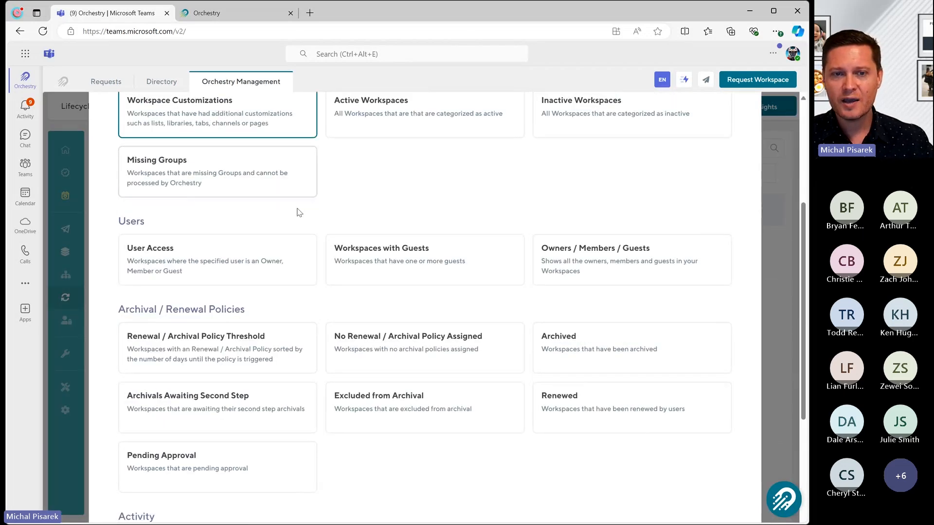
scroll(299, 209, "down", 3)
scroll(301, 189, "down", 3)
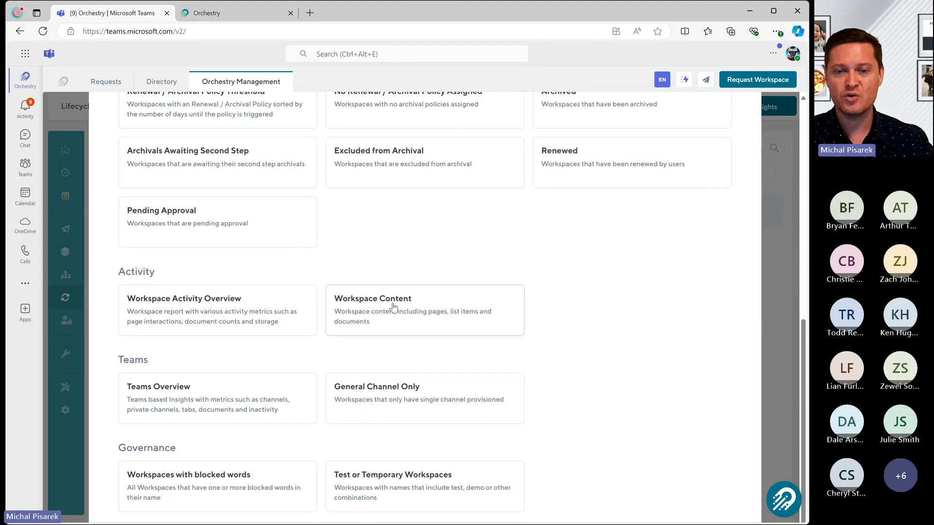
left_click(394, 306)
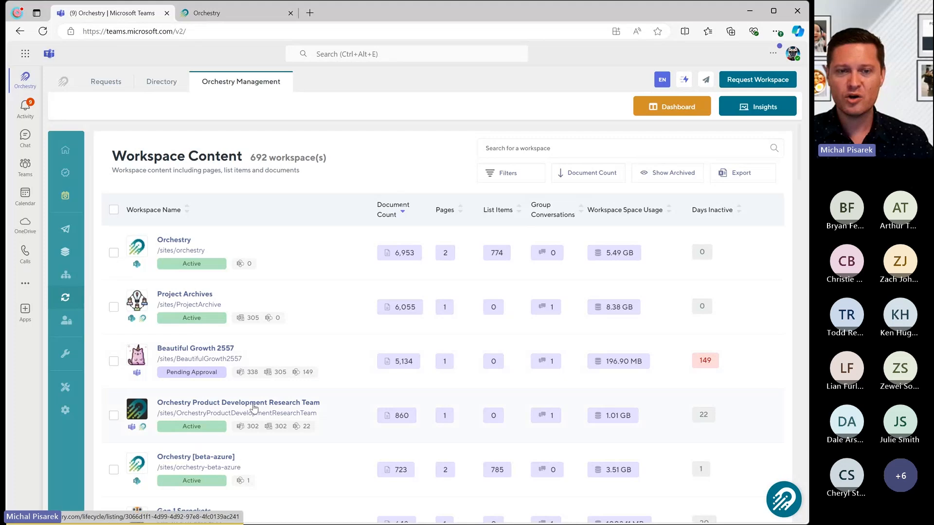
Open the Orchestry Product Development Research Team details and examine its sharing settings, metadata, policies, usage metrics and workspace links.
left_click(251, 403)
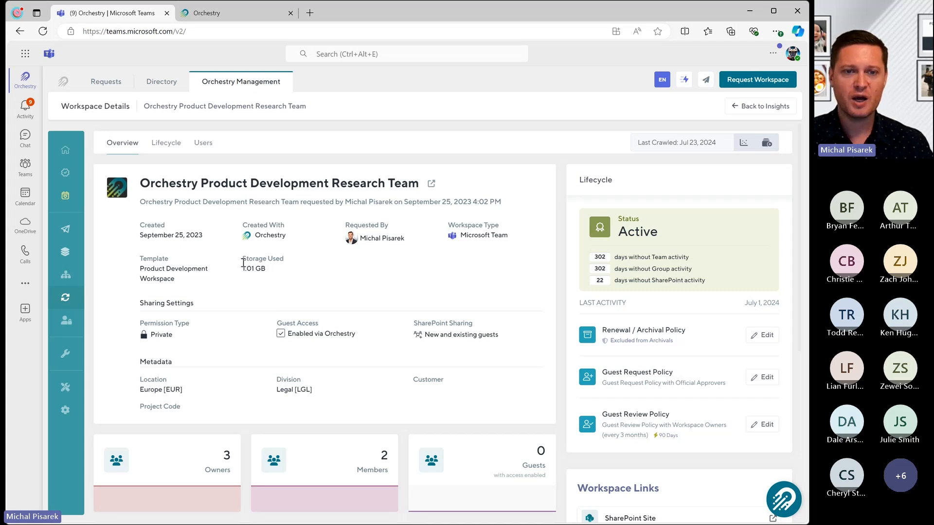
scroll(245, 268, "down", 2)
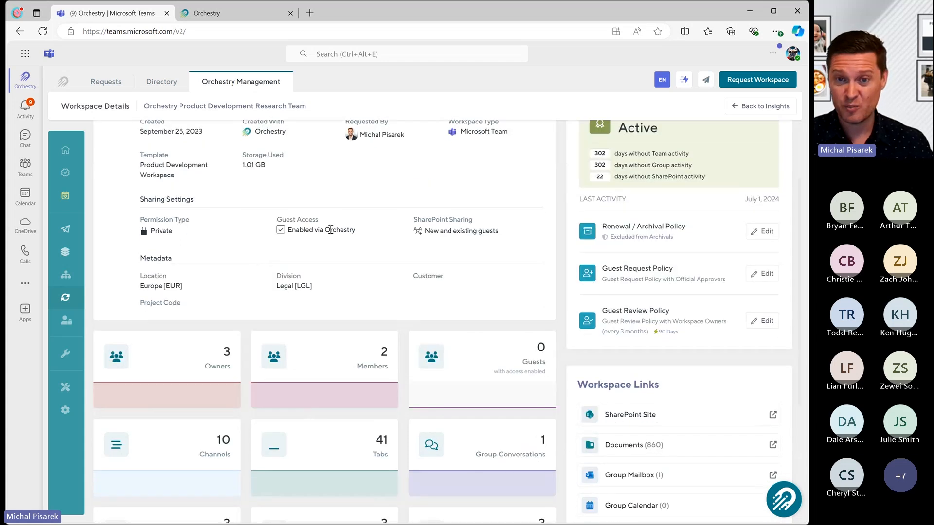
scroll(356, 236, "down", 3)
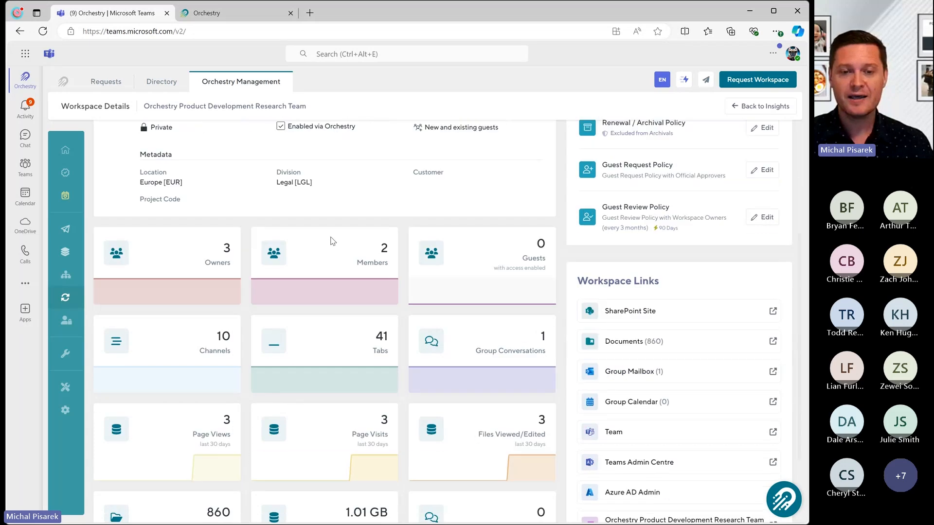
scroll(333, 237, "down", 1)
scroll(283, 221, "up", 2)
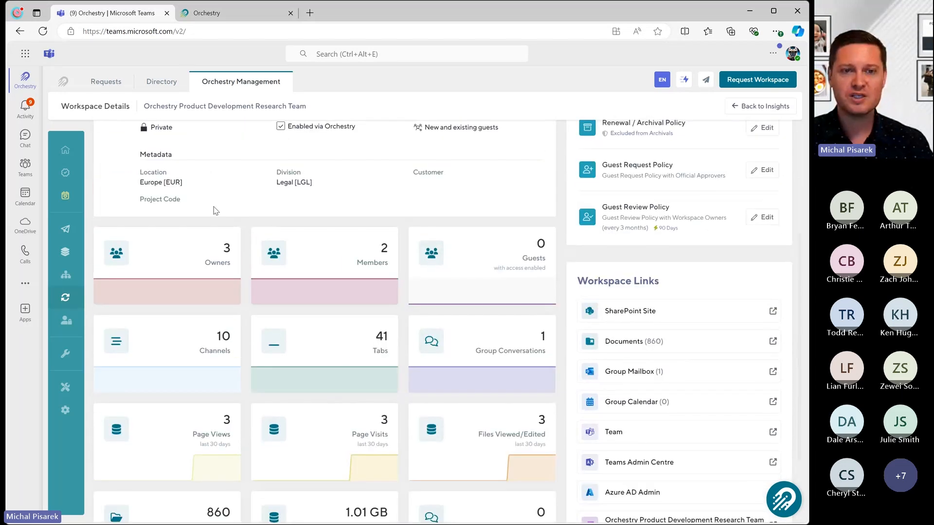
scroll(249, 297, "down", 1)
mouse_move(501, 411)
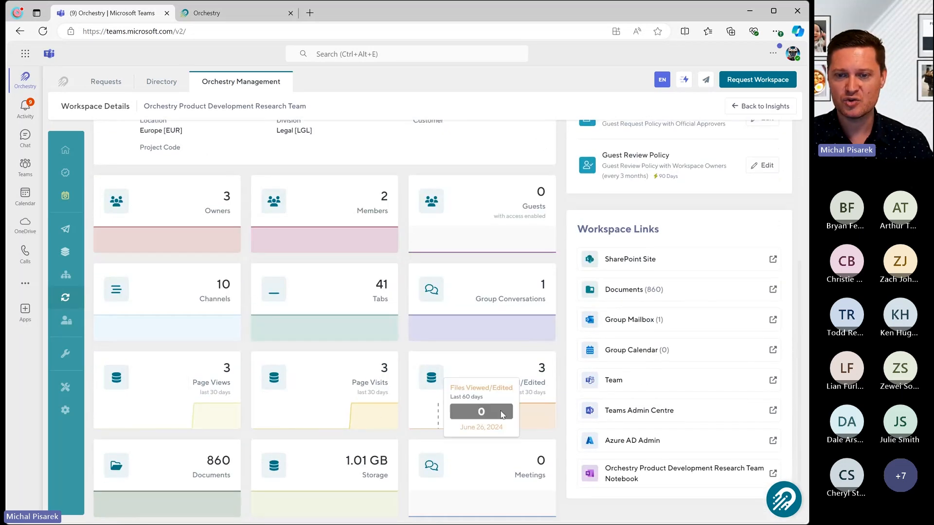
scroll(455, 337, "down", 1)
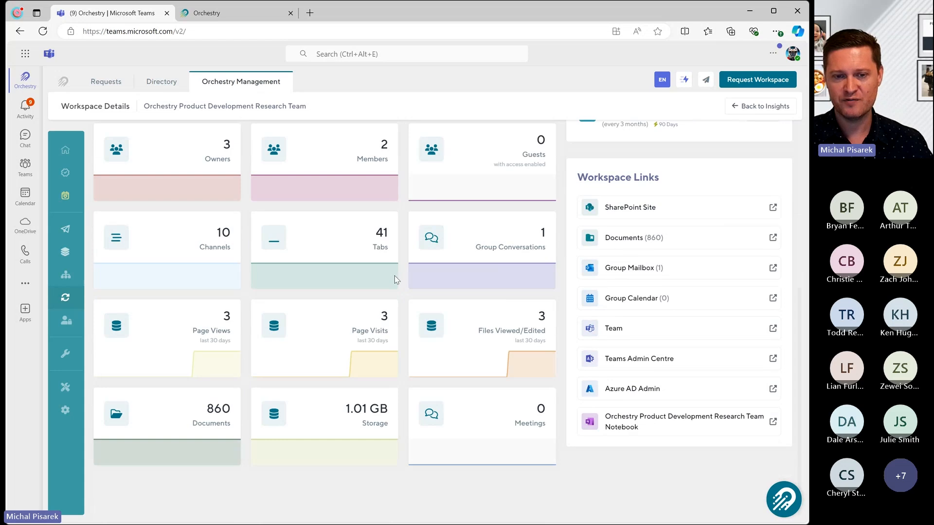
Check the workspace's storage trend and overview, review its owners, members and guests, and return to the insight listing.
mouse_move(287, 444)
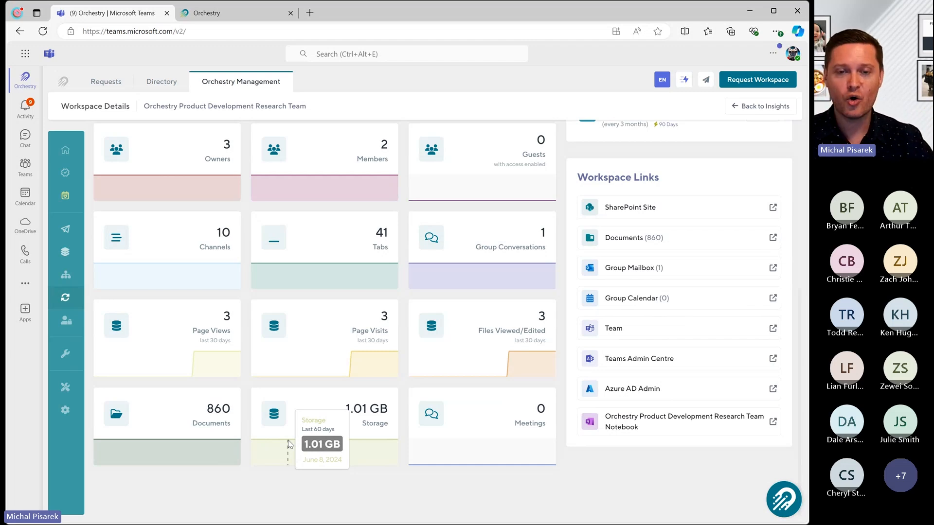
scroll(375, 336, "up", 3)
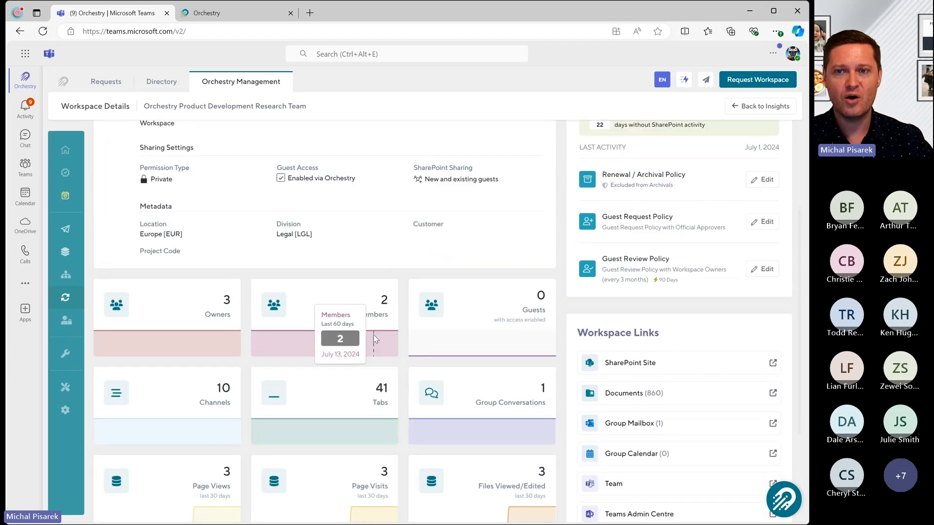
scroll(372, 336, "up", 3)
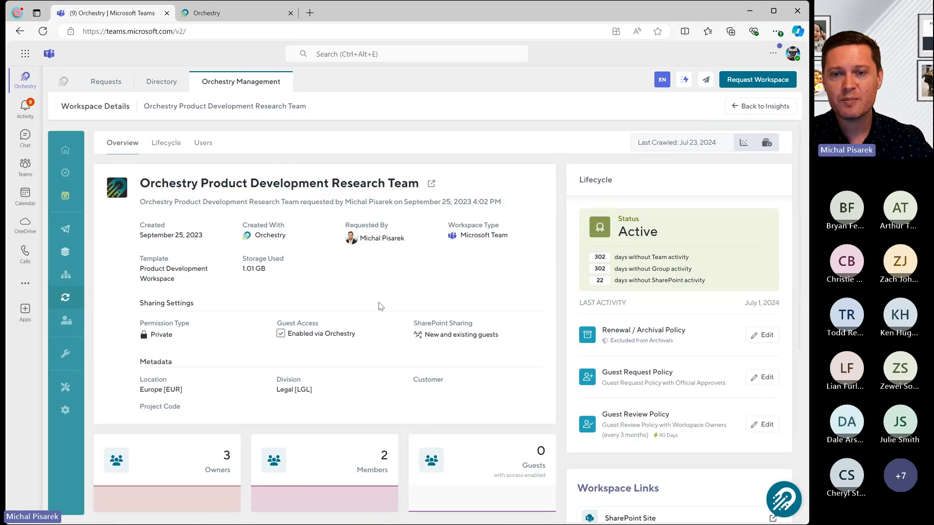
left_click(201, 143)
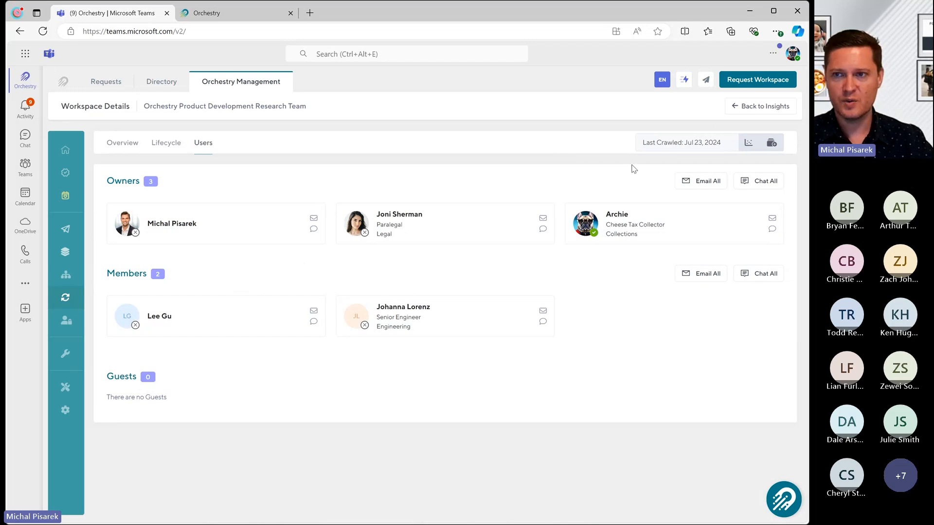
left_click(740, 103)
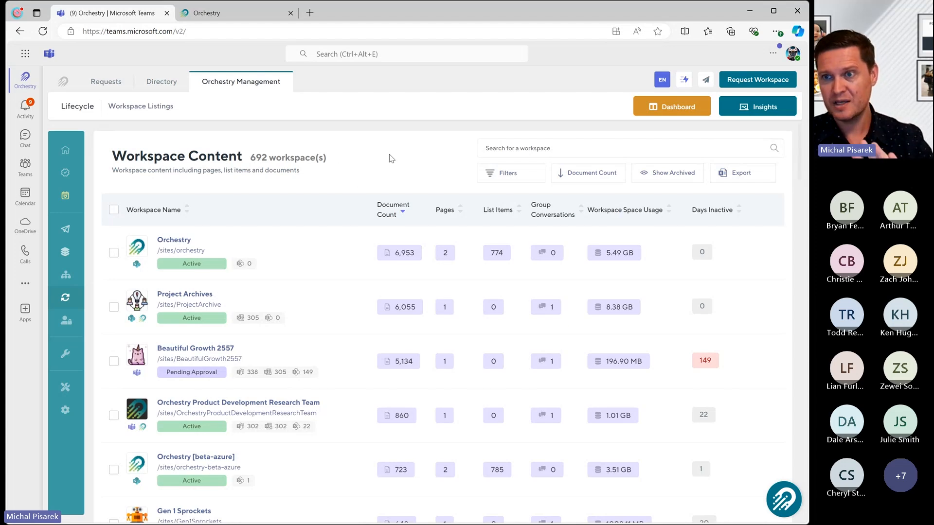
Browse the full Workspace Insights catalogue from General through Governance, and close it without choosing an insight.
left_click(744, 104)
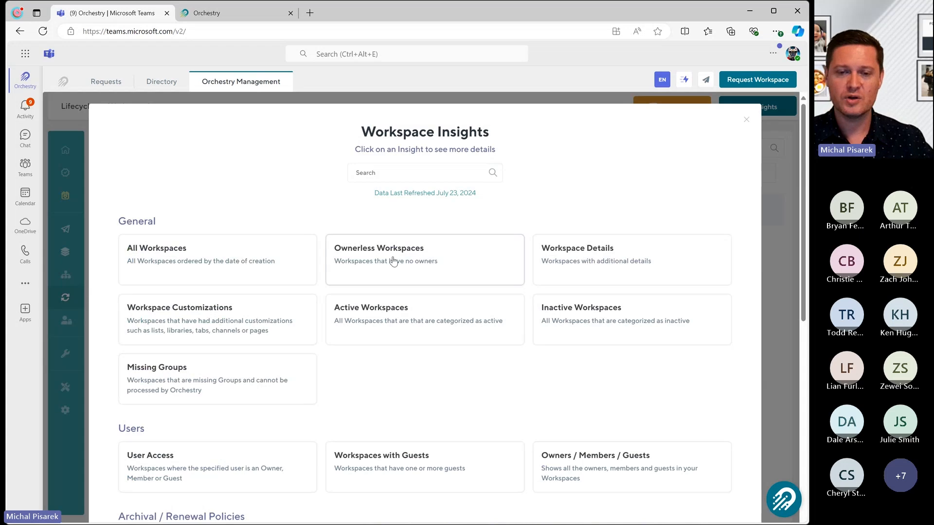
scroll(390, 271, "down", 8)
scroll(465, 266, "up", 8)
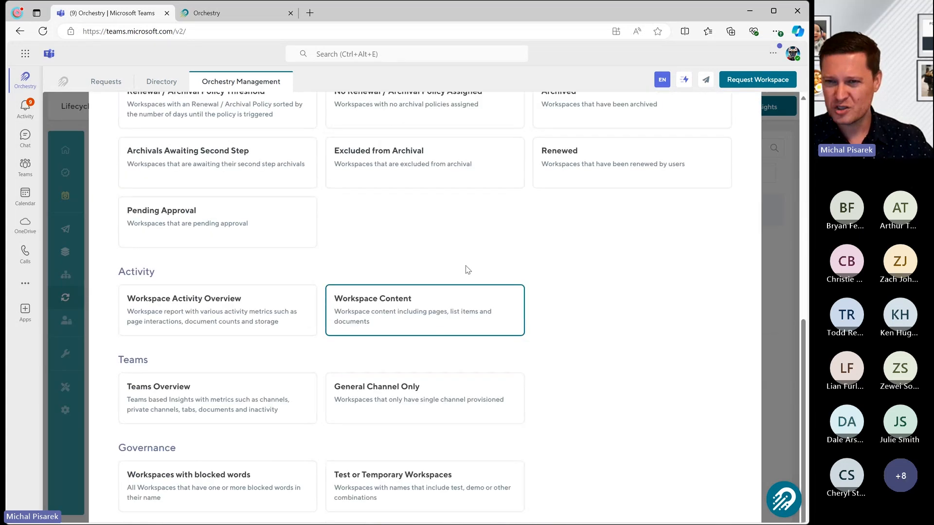
scroll(457, 284, "up", 1)
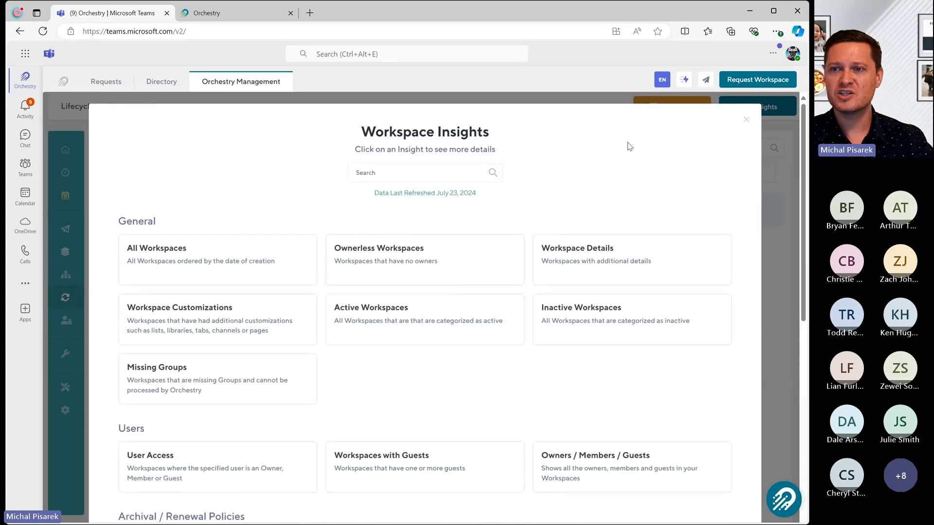
left_click(744, 120)
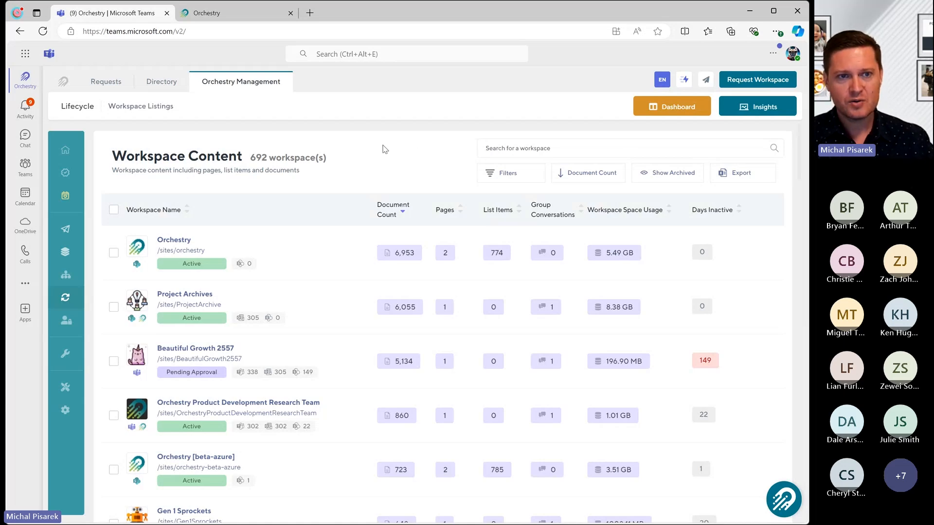
Switch to the Orchestry web app, open Recommendations with the navigation collapsed, and inspect the available priority, category, product and source filters.
left_click(222, 20)
left_click(122, 133)
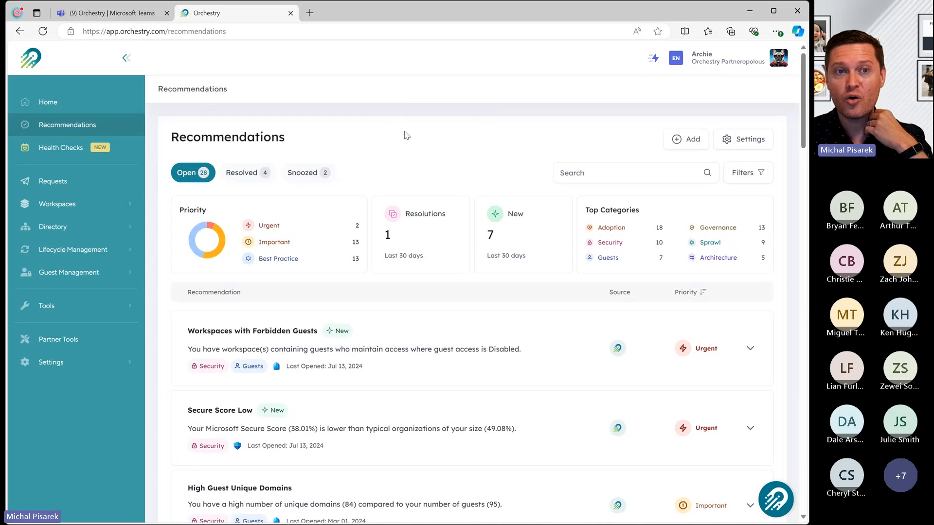
left_click(126, 59)
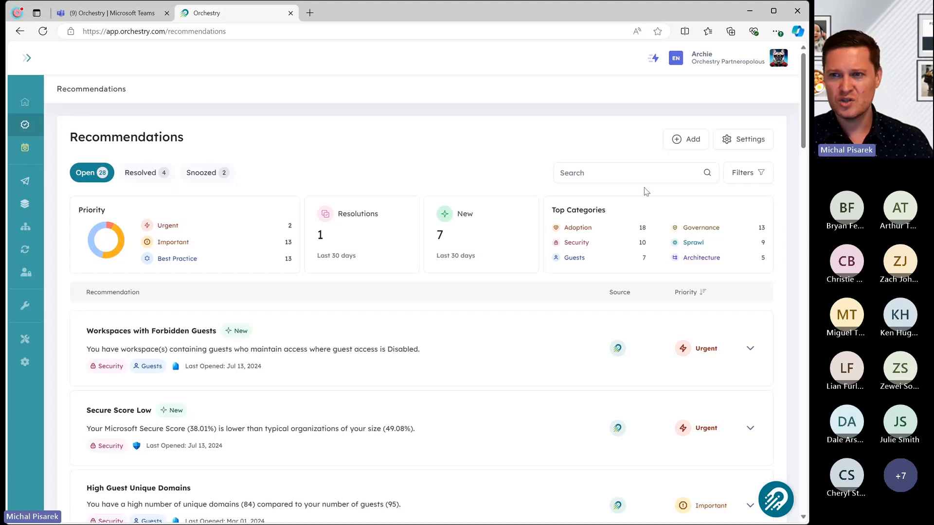
left_click(744, 173)
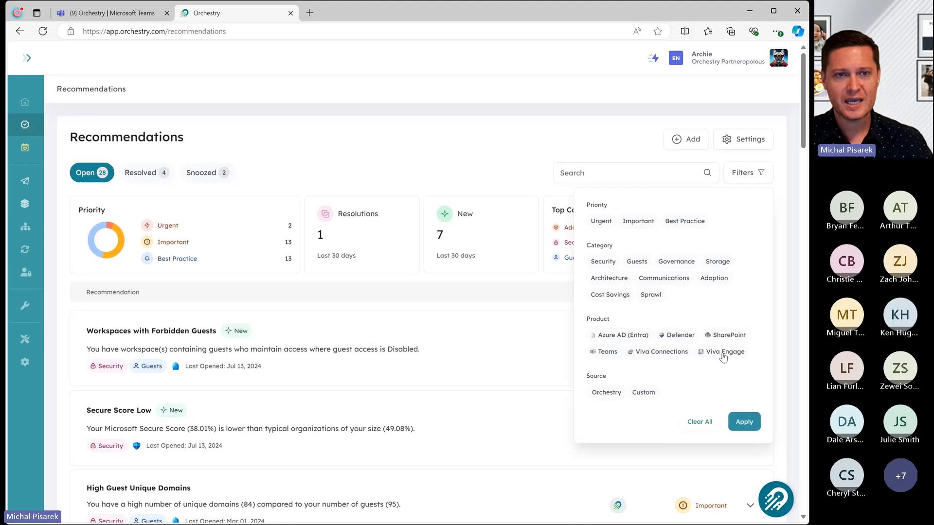
left_click(468, 145)
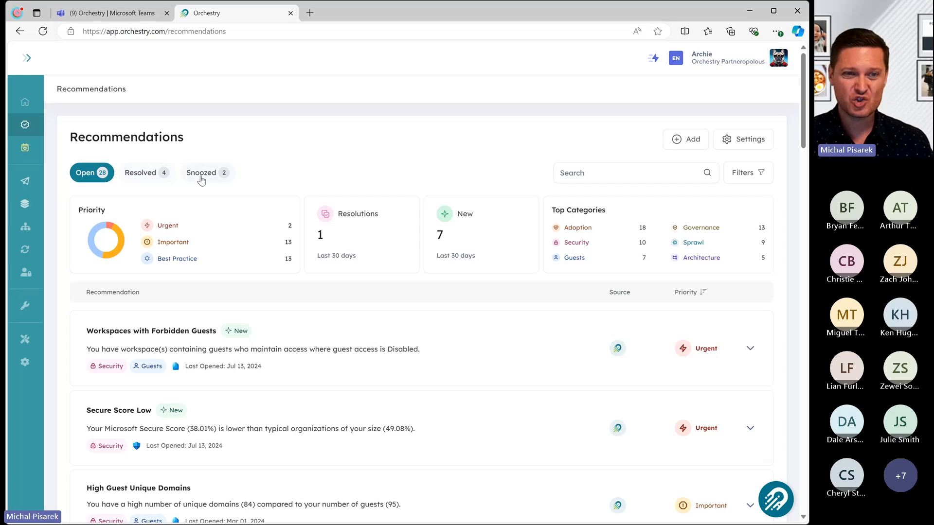
Review the resolved recommendations and the snoozed recommendations.
left_click(127, 174)
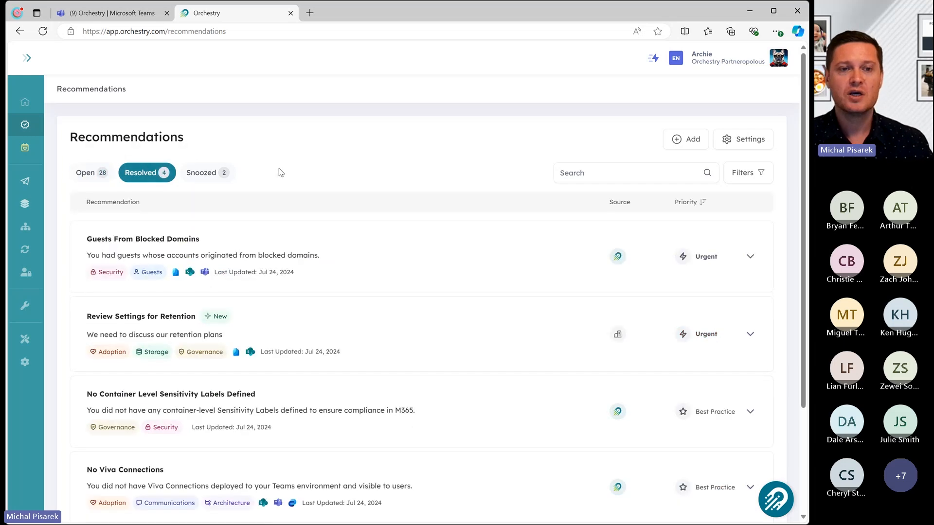
scroll(323, 286, "down", 1)
scroll(329, 285, "up", 1)
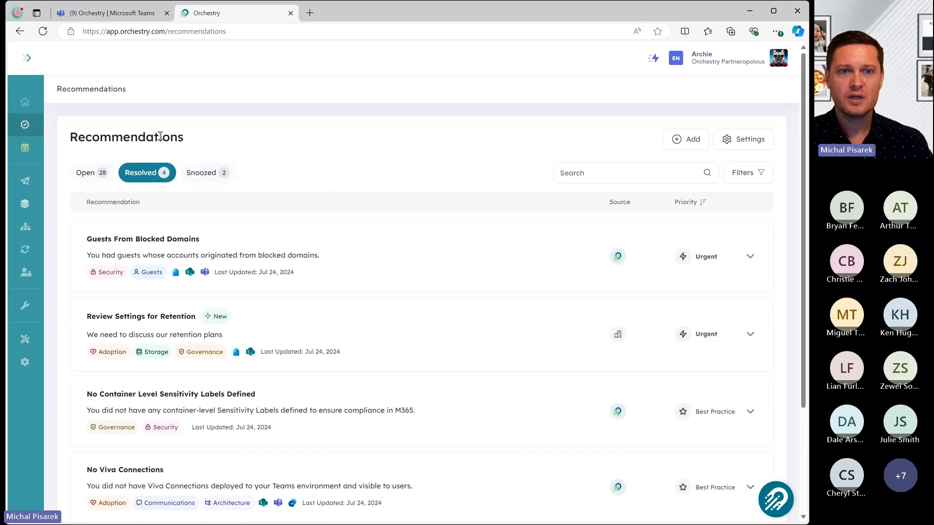
left_click(204, 172)
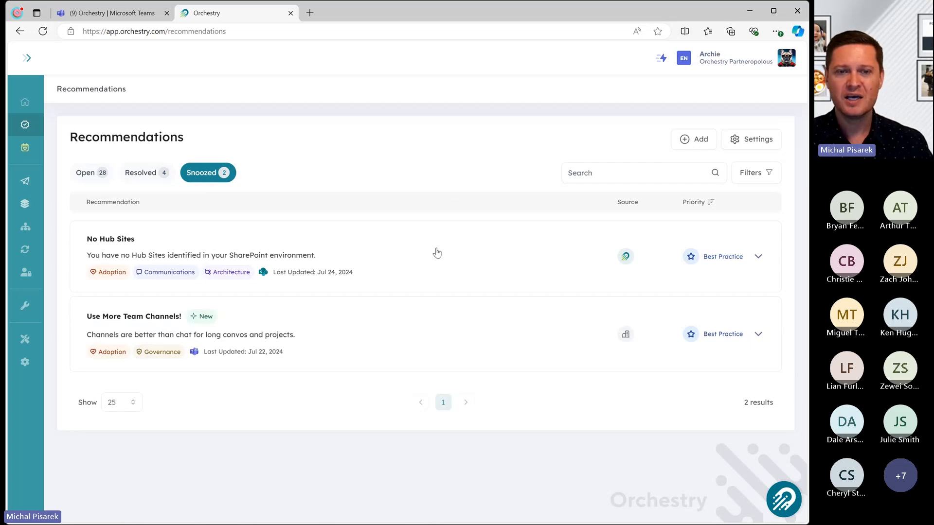
Return to the open recommendations and look through the urgent and important items in the list.
left_click(88, 176)
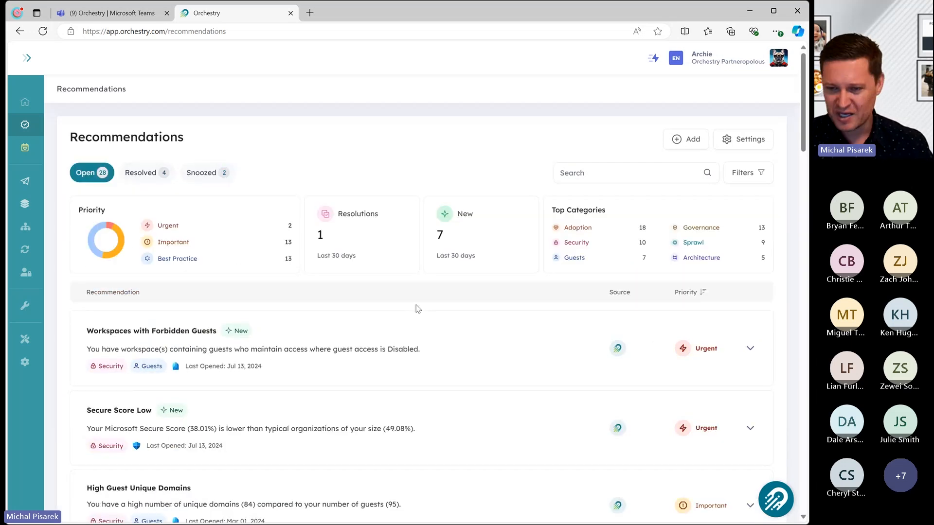
scroll(450, 322, "down", 2)
scroll(451, 322, "down", 4)
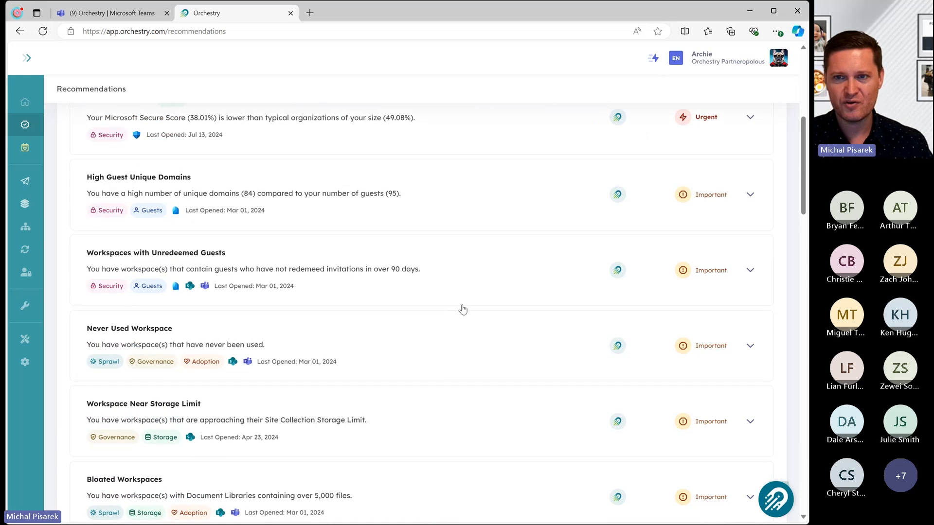
scroll(462, 311, "up", 6)
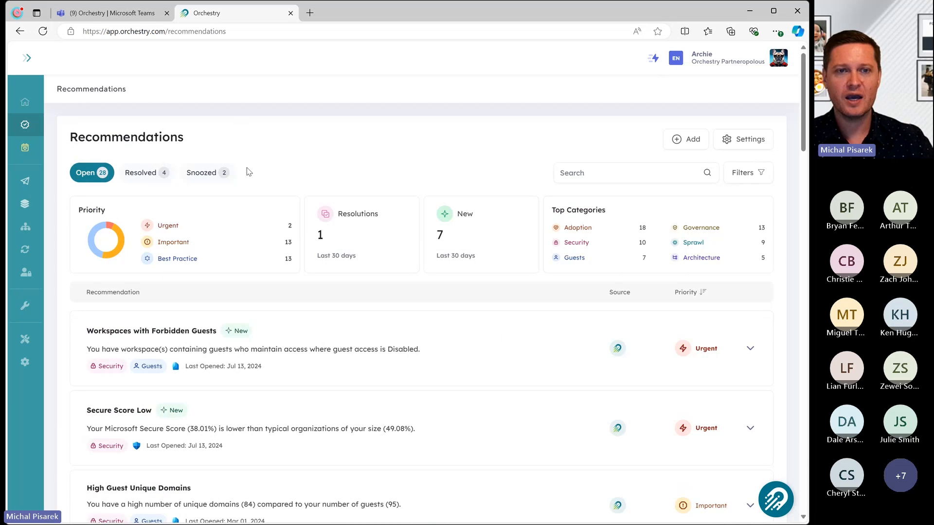
Expand the snoozed No Hub Sites recommendation to examine its history and available actions, and collapse it again.
left_click(213, 173)
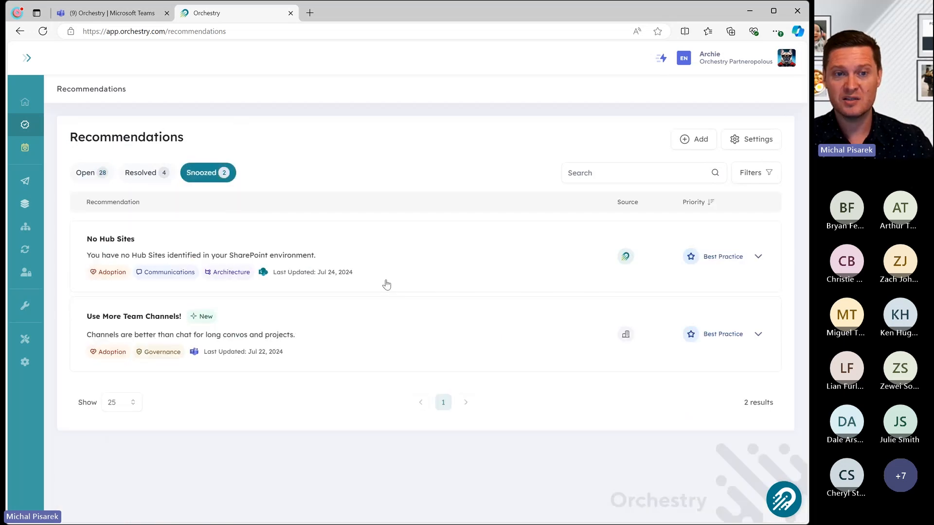
left_click(416, 264)
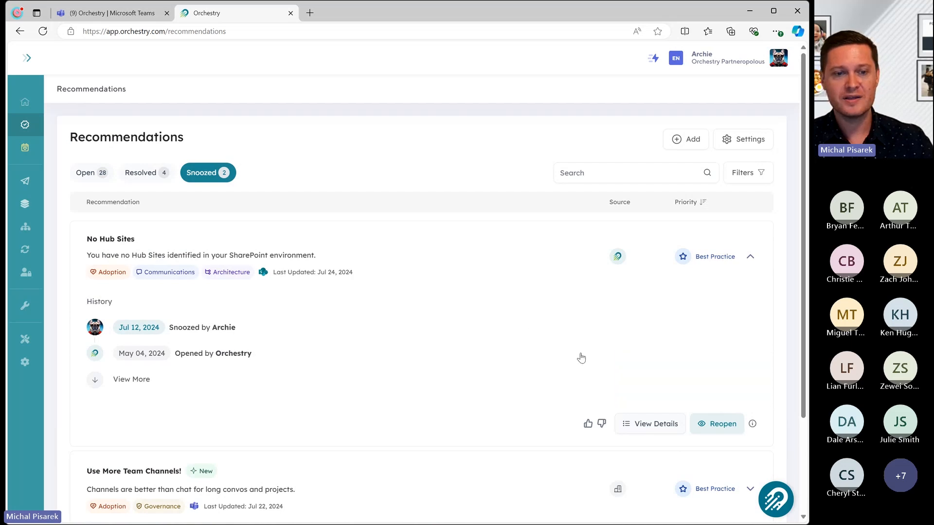
left_click(497, 333)
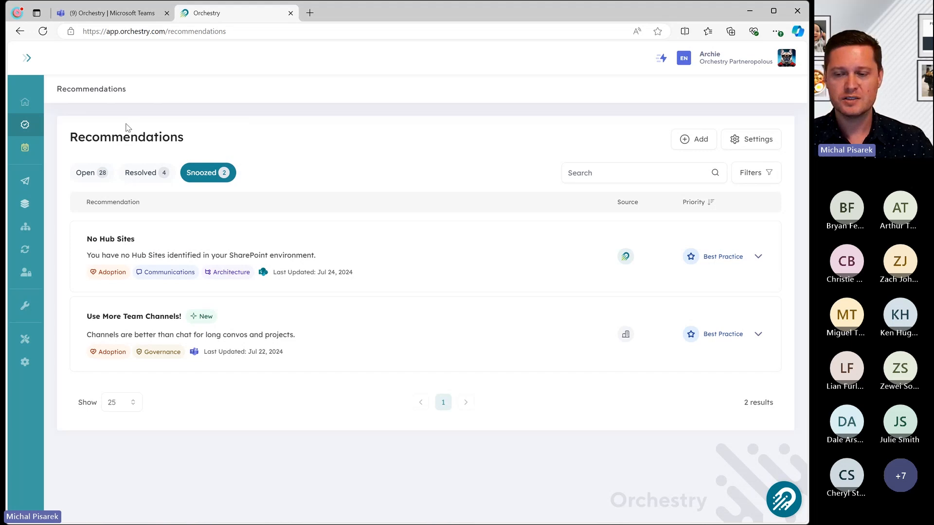
Filter the open recommendations by Urgent priority and the Security category, and clear all filters after reviewing the matches.
left_click(103, 173)
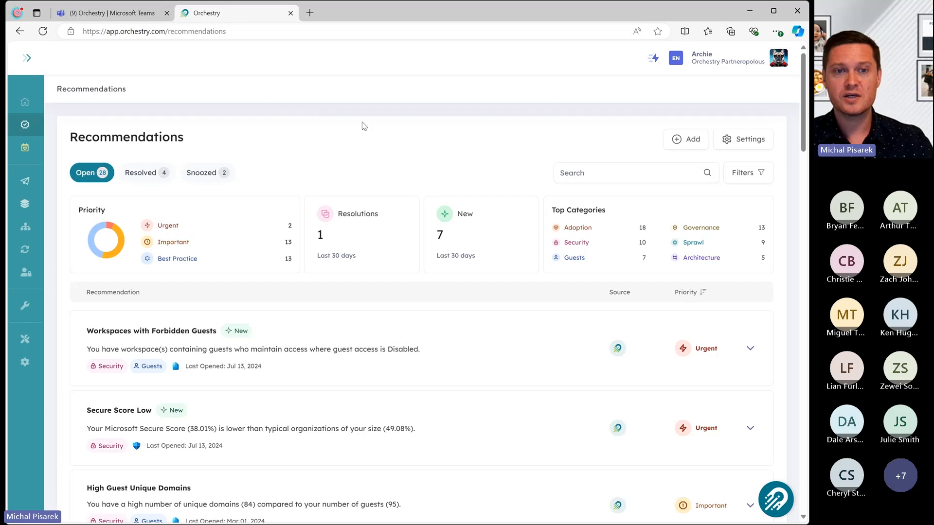
left_click(169, 227)
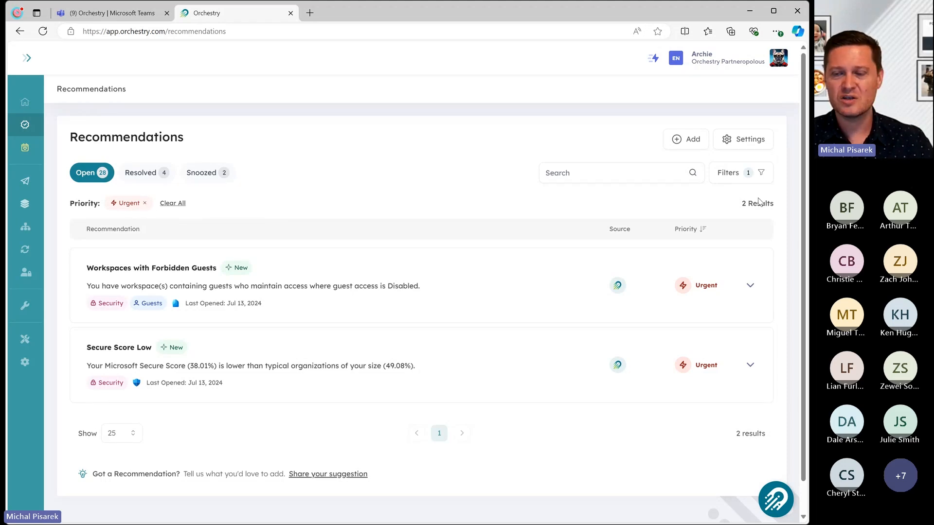
left_click(735, 177)
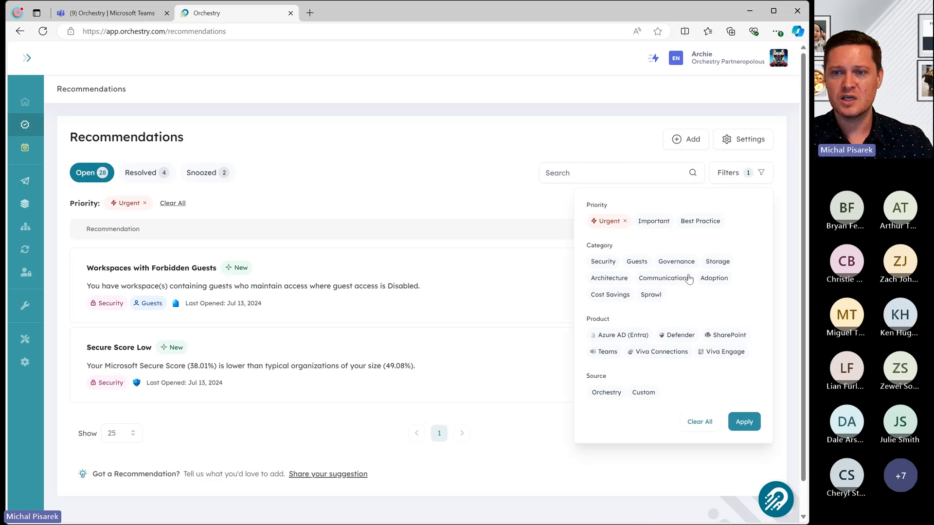
left_click(602, 262)
left_click(744, 423)
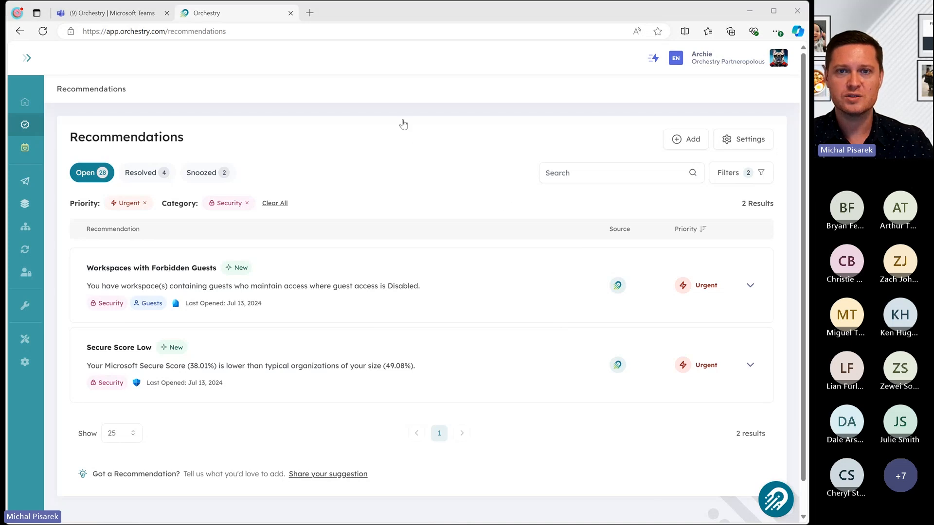
left_click(271, 204)
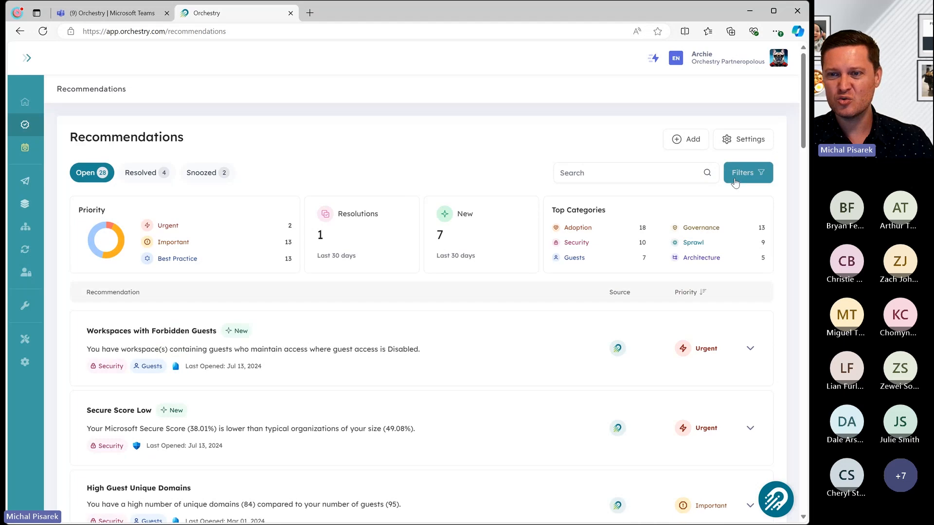
Filter the open recommendations by the Defender product, and clear the filter after viewing the matches.
left_click(757, 177)
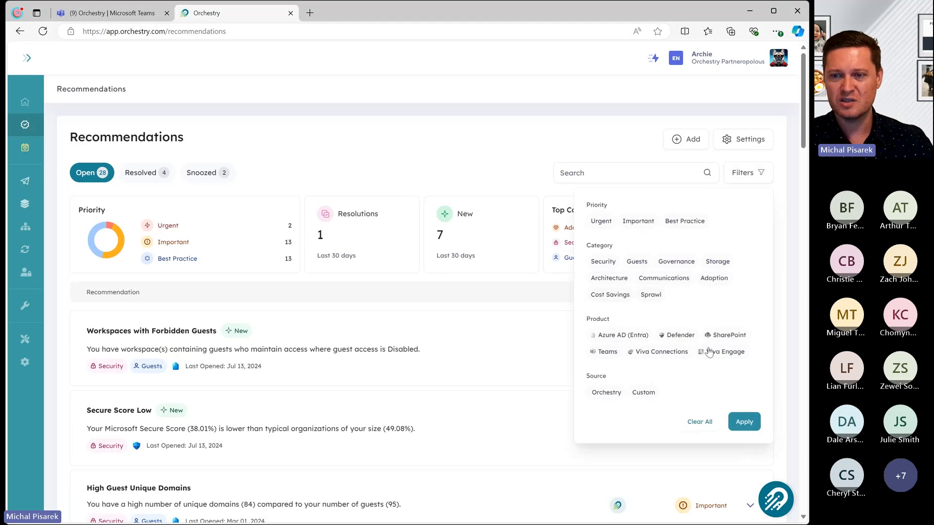
left_click(683, 336)
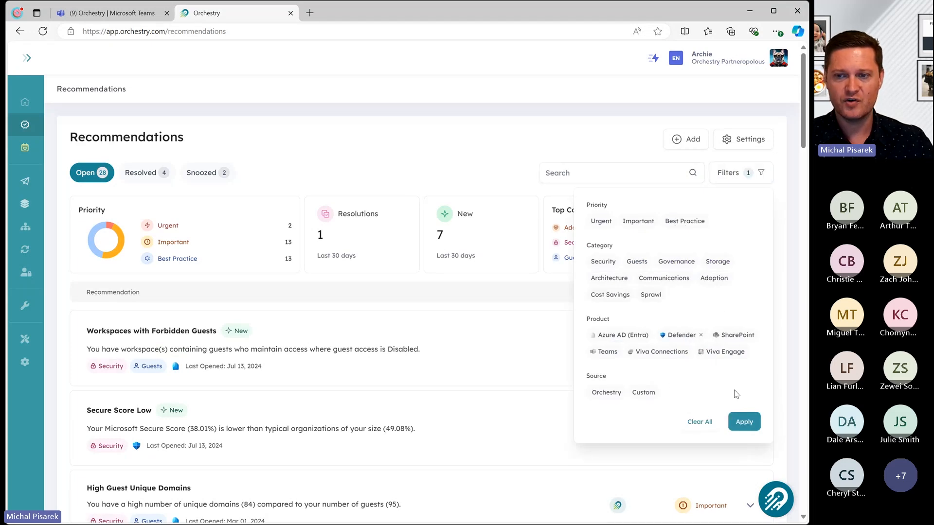
left_click(743, 421)
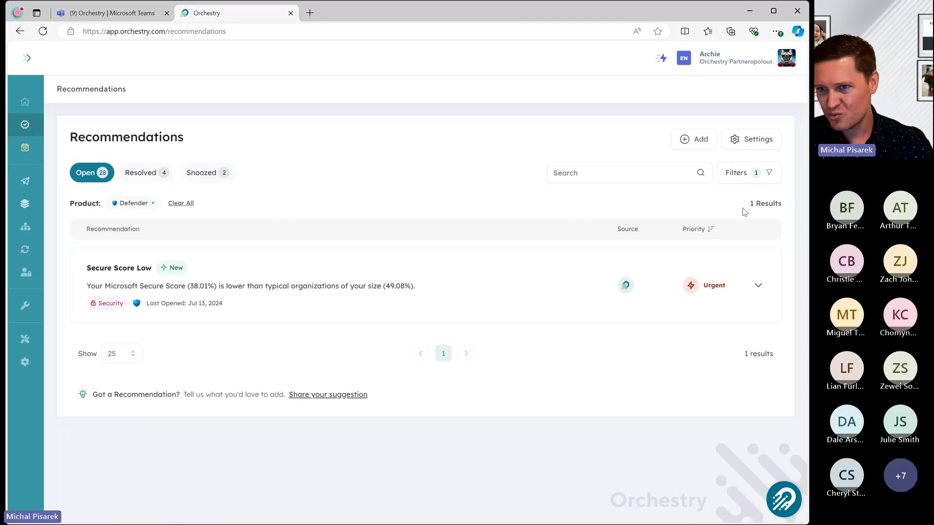
left_click(748, 175)
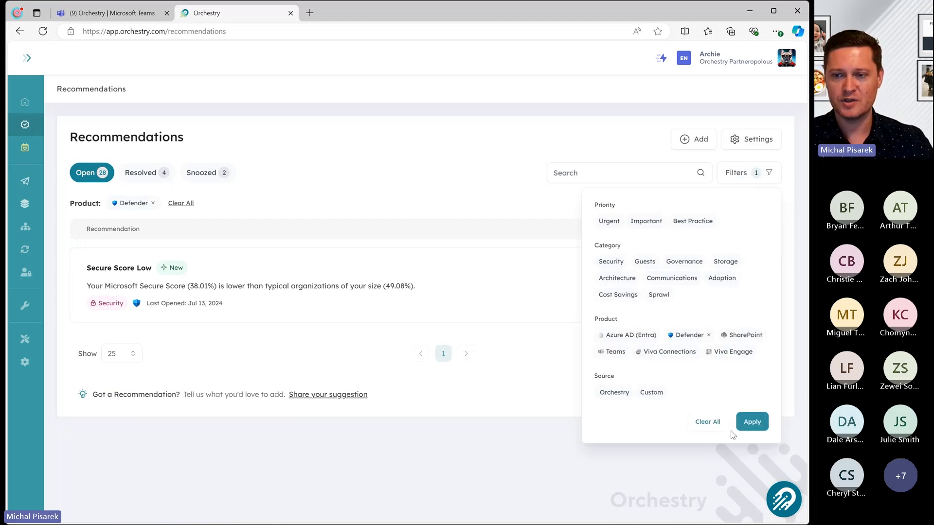
left_click(711, 423)
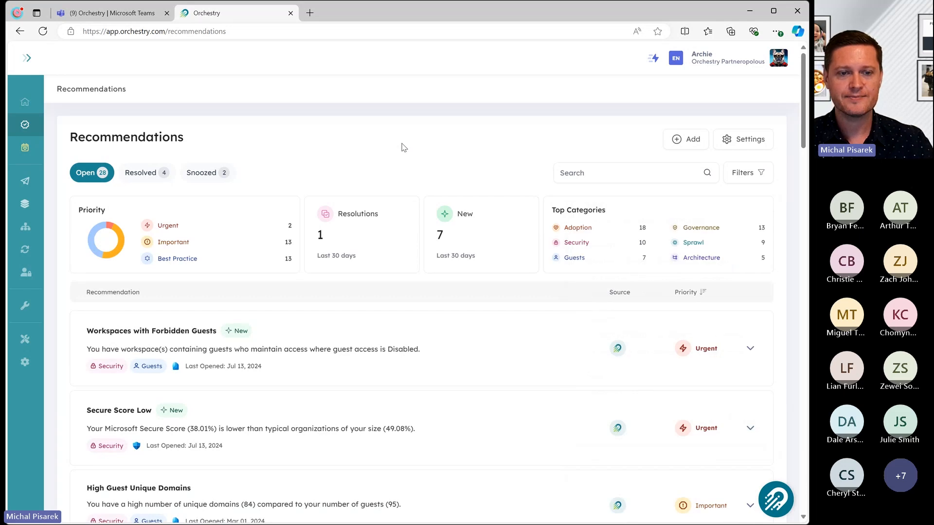
Expand the Workspaces with Forbidden Guests recommendation and open its details to read the recommended action, rationale and resources.
scroll(413, 244, "down", 1)
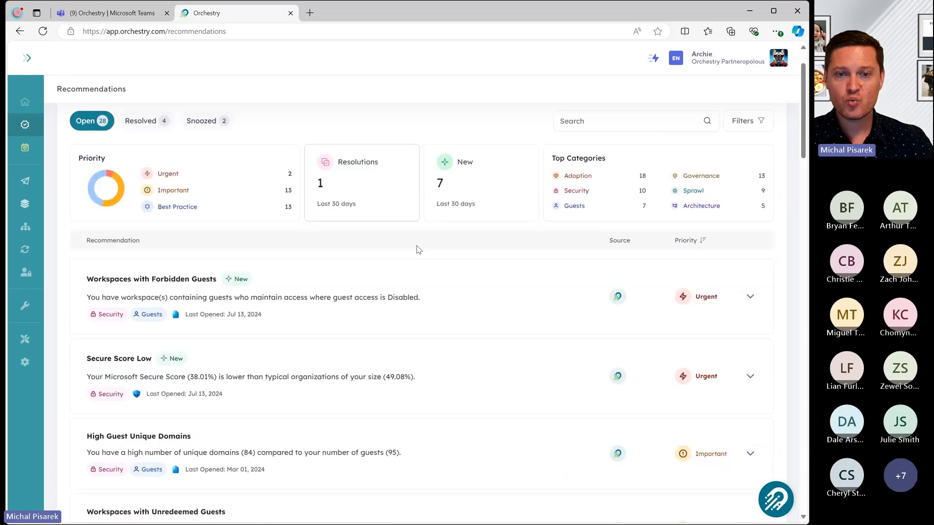
left_click(471, 293)
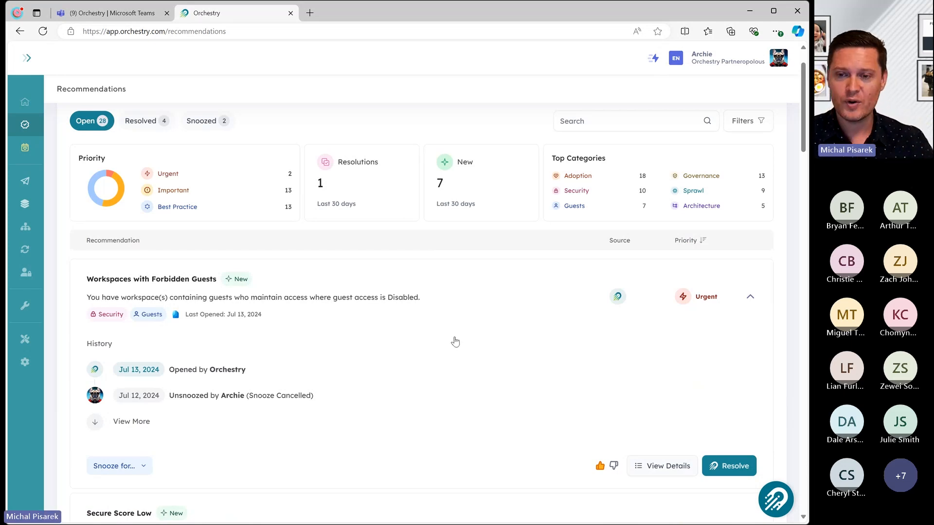
left_click(640, 455)
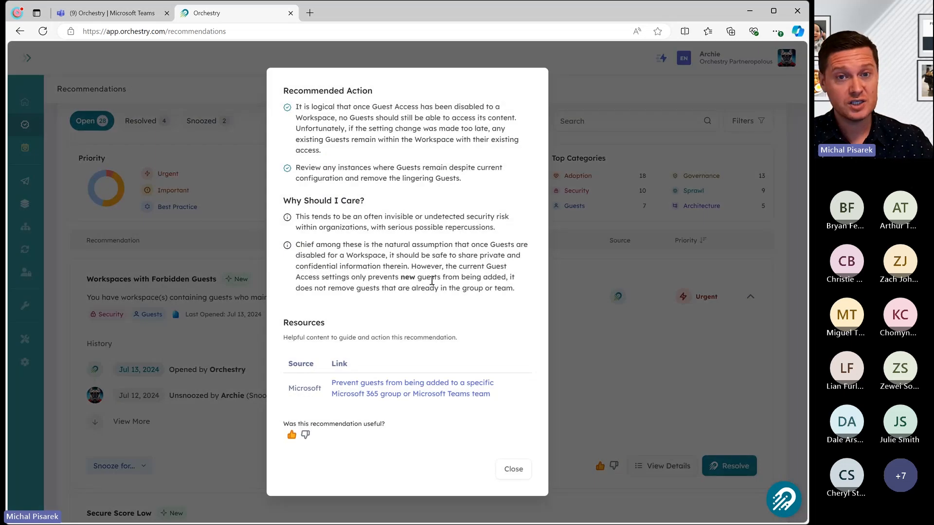
Read the recommended action and rationale for Workspaces with Forbidden Guests, and close the recommendation's details.
left_click_drag(297, 106, 411, 158)
left_click(353, 208)
left_click_drag(300, 216, 452, 277)
left_click(400, 354)
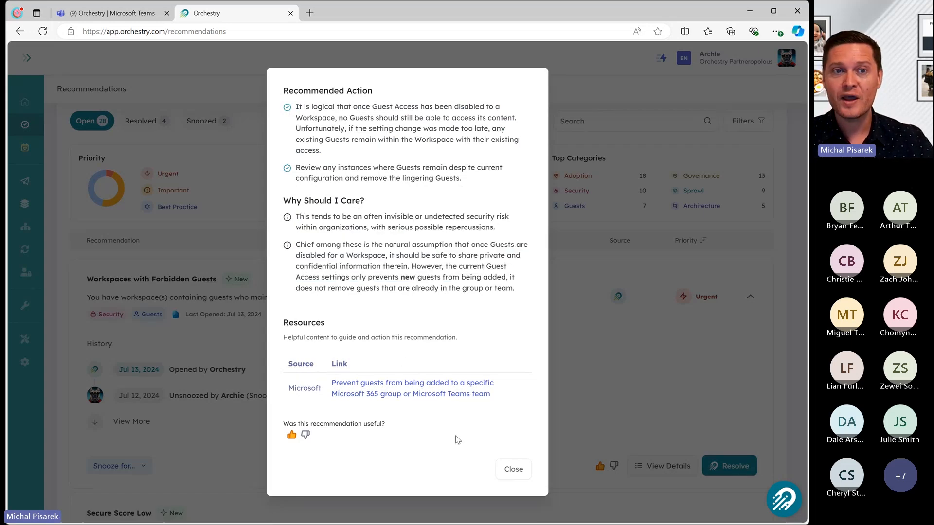
left_click(513, 469)
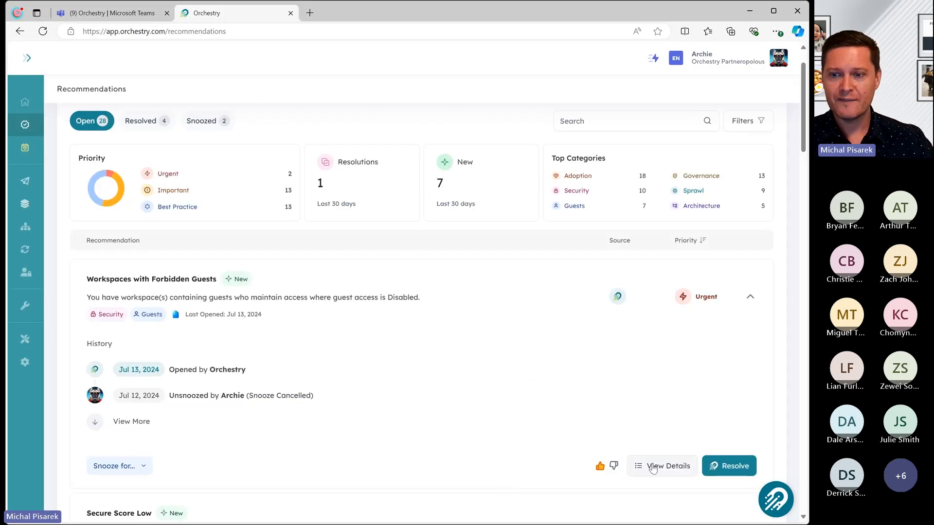
Open the Orchestry Report from the Workspaces with Forbidden Guests remediation steps, and dismiss the remediation dialog without resolving the recommendation.
left_click(729, 470)
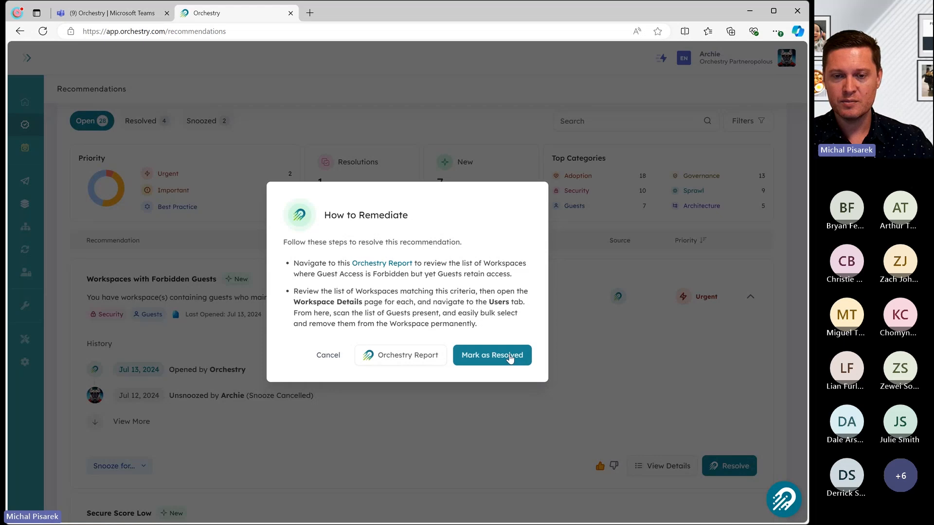
left_click(388, 356)
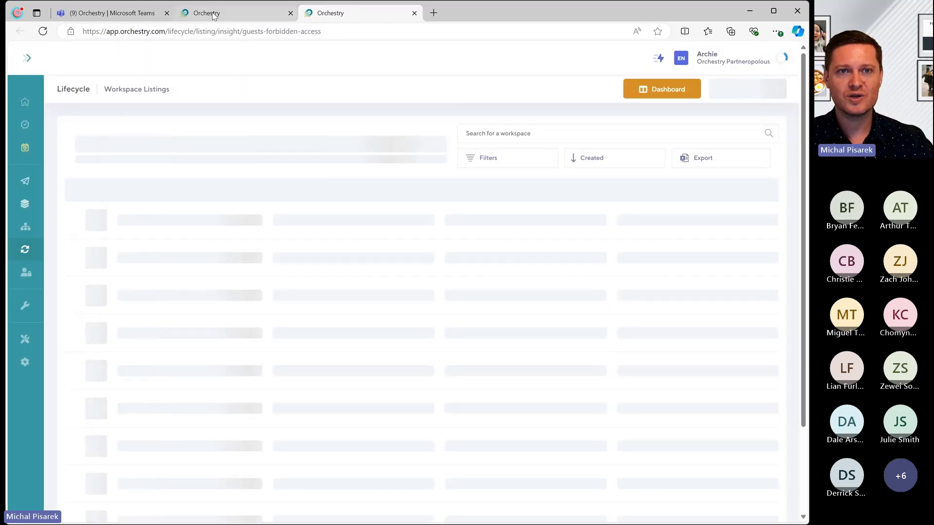
left_click(214, 15)
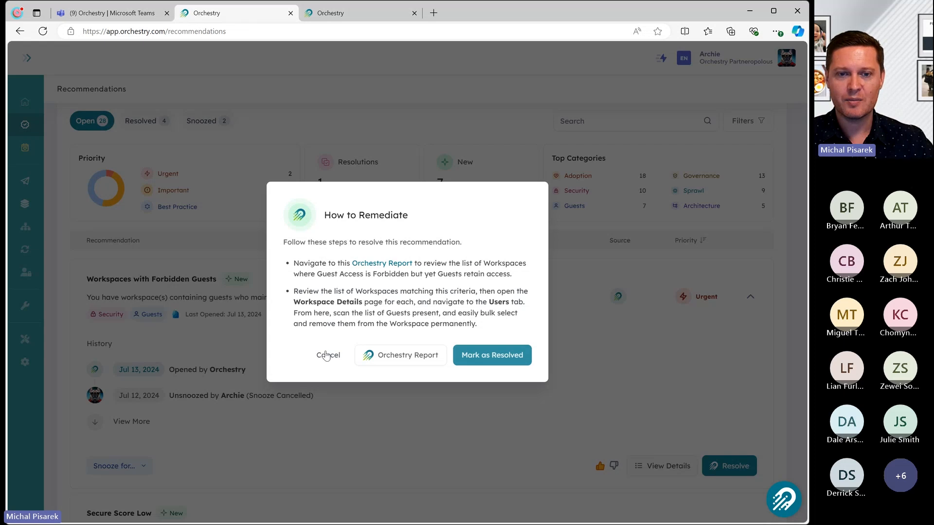
left_click(326, 355)
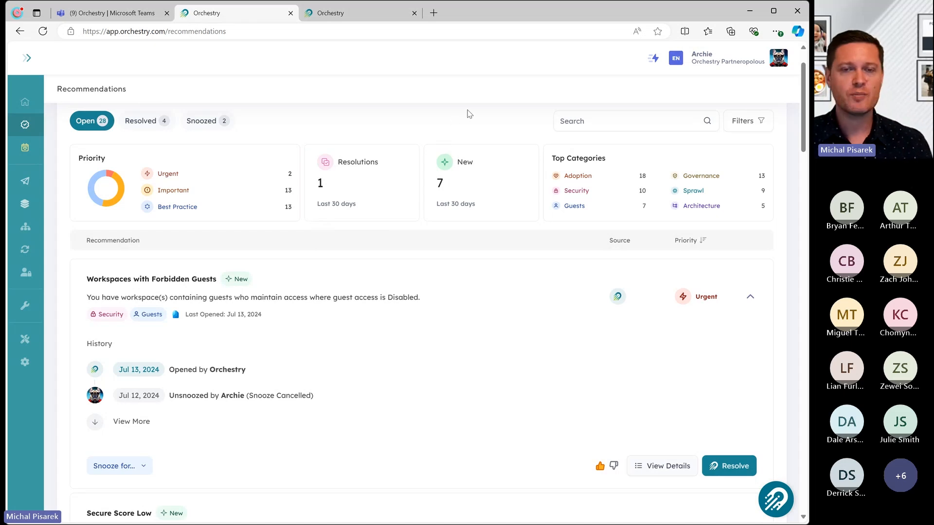
Open the users of the PRJ-AFR-ACC-Magnus-2023 workspace from the Forbidden Guests report and check the bulk actions offered for its guests.
left_click(369, 19)
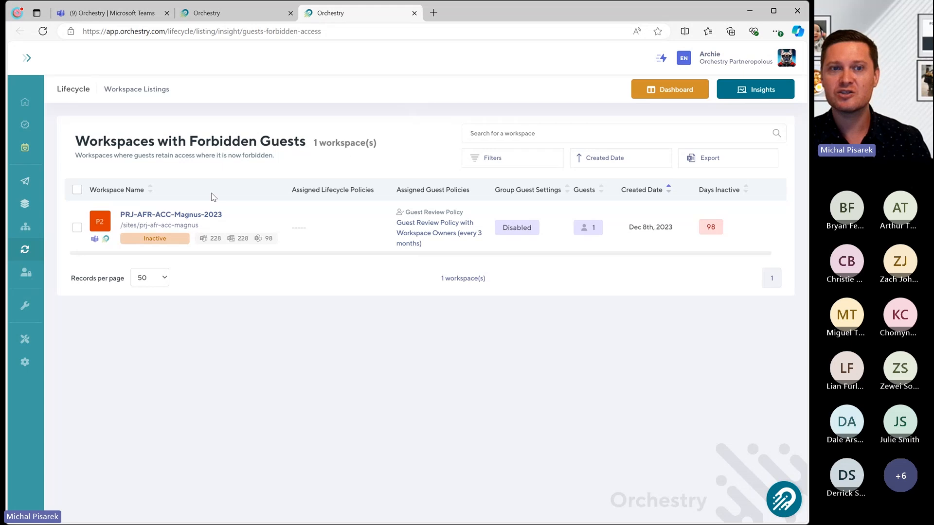
left_click(184, 215)
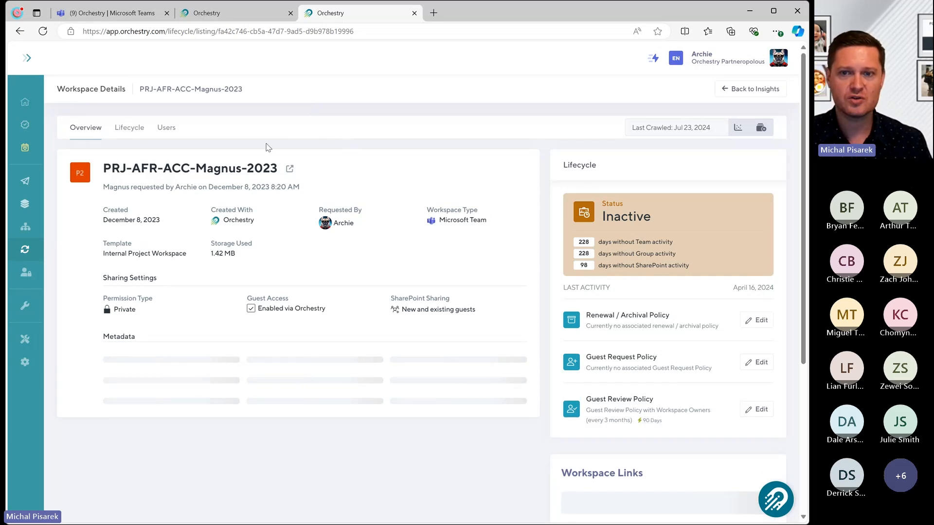
left_click(167, 129)
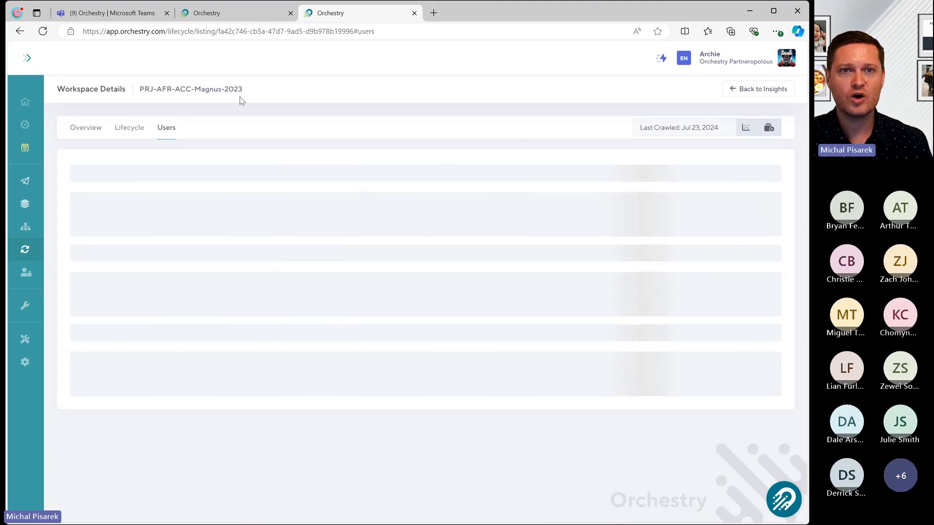
left_click(230, 16)
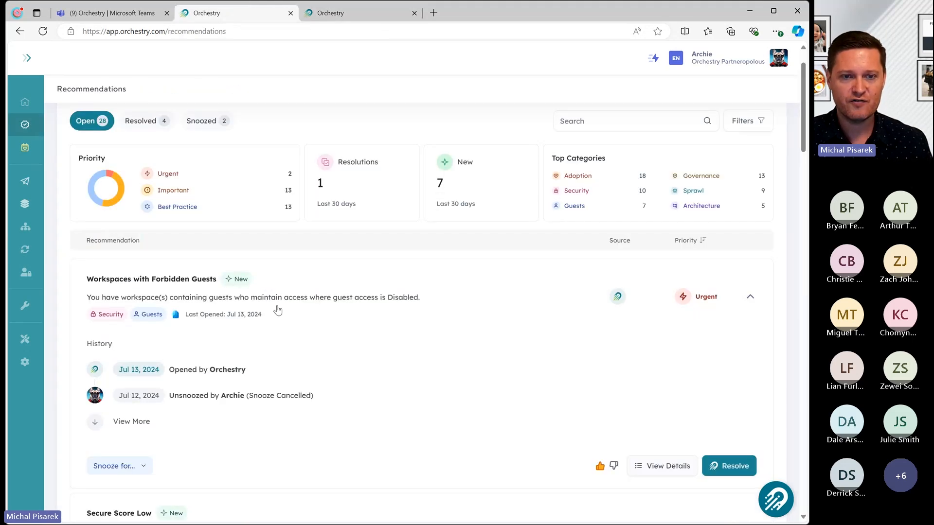
left_click(384, 24)
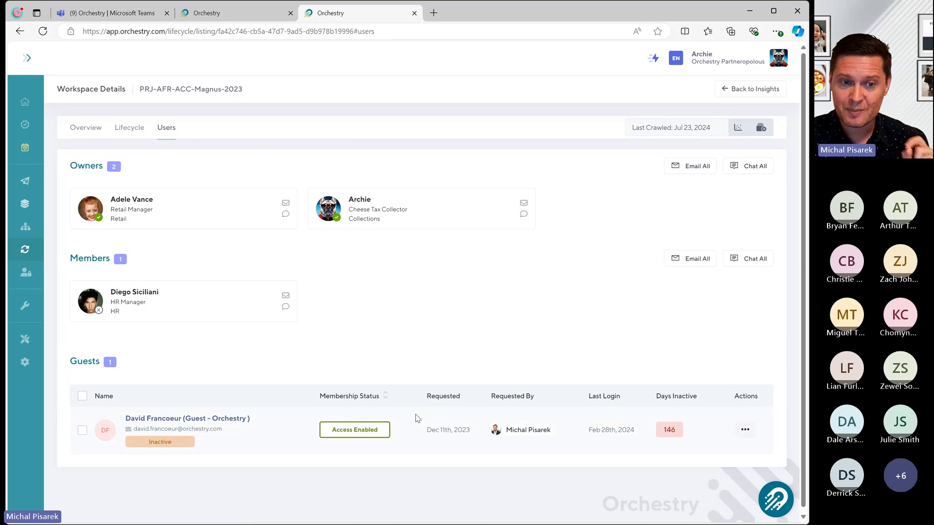
left_click(82, 397)
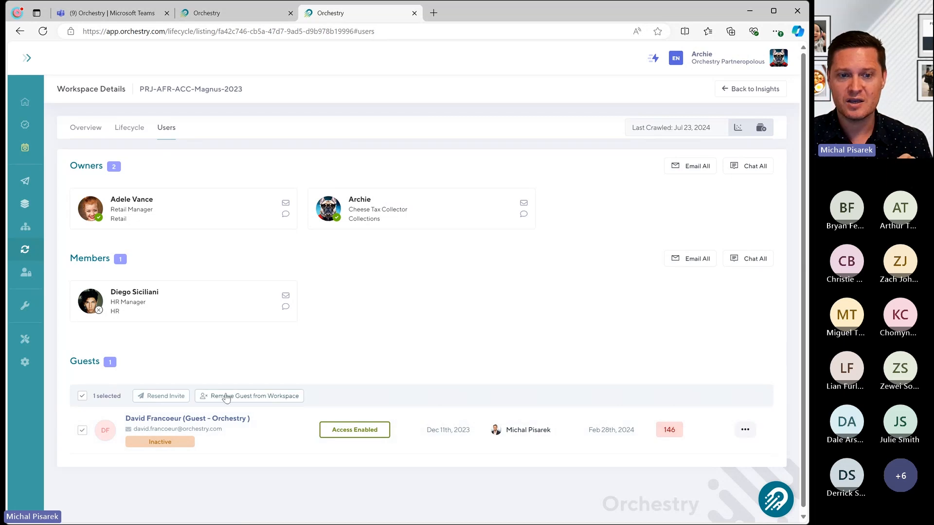
left_click(82, 397)
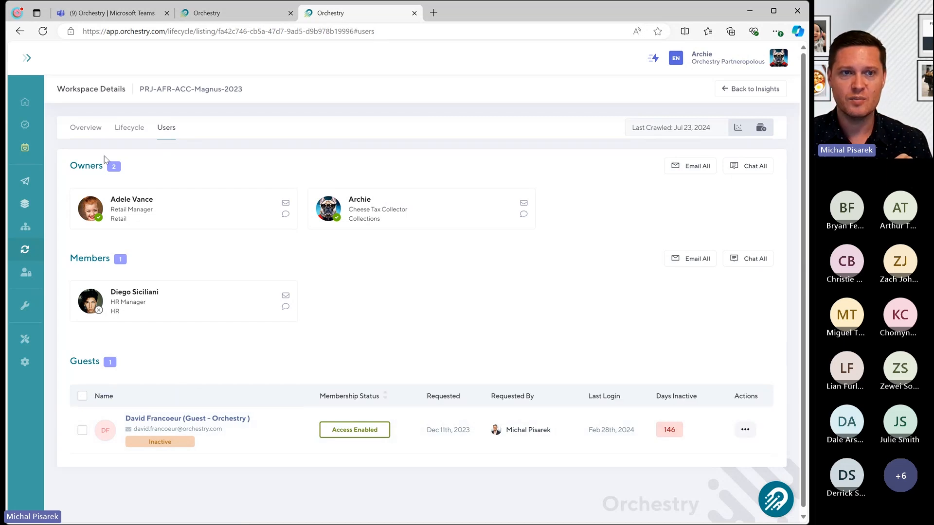
Close the Forbidden Guests report and collapse the Workspaces with Forbidden Guests recommendation.
left_click(214, 15)
left_click(414, 13)
left_click(494, 298)
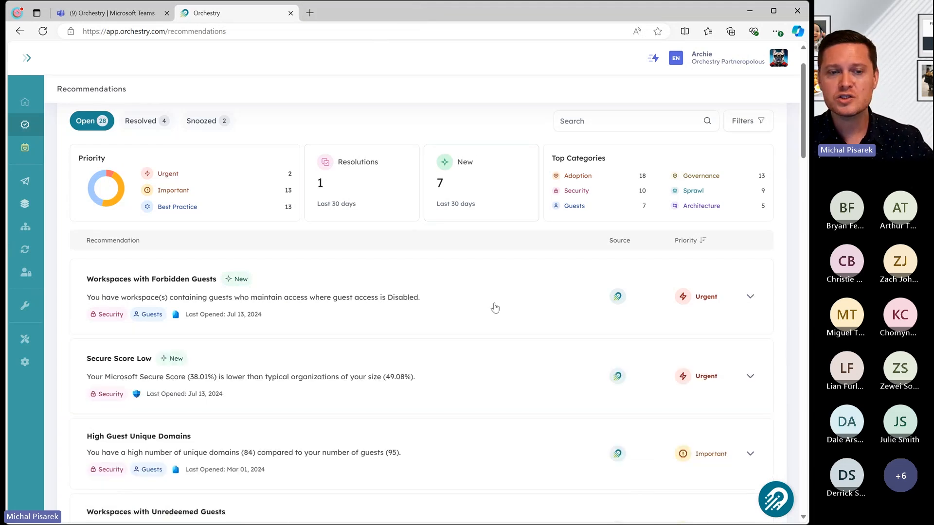
Filter the open recommendations by the Sprawl category, using the category label on the Never Used Workspace recommendation.
scroll(450, 277, "down", 1)
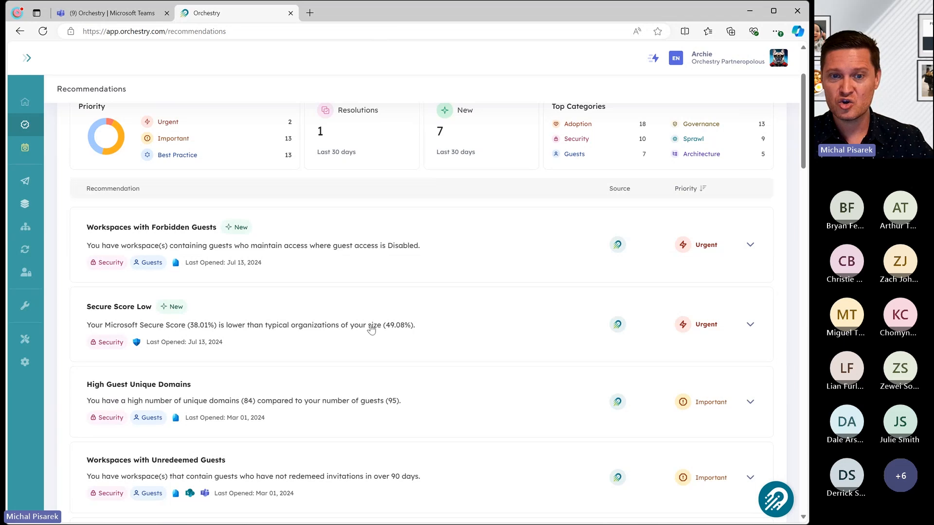
scroll(431, 292, "down", 4)
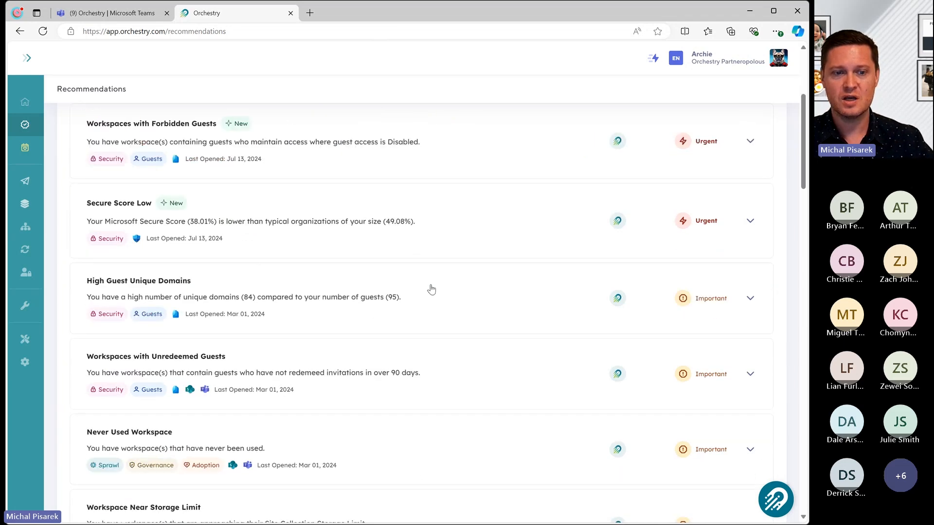
scroll(418, 270, "down", 1)
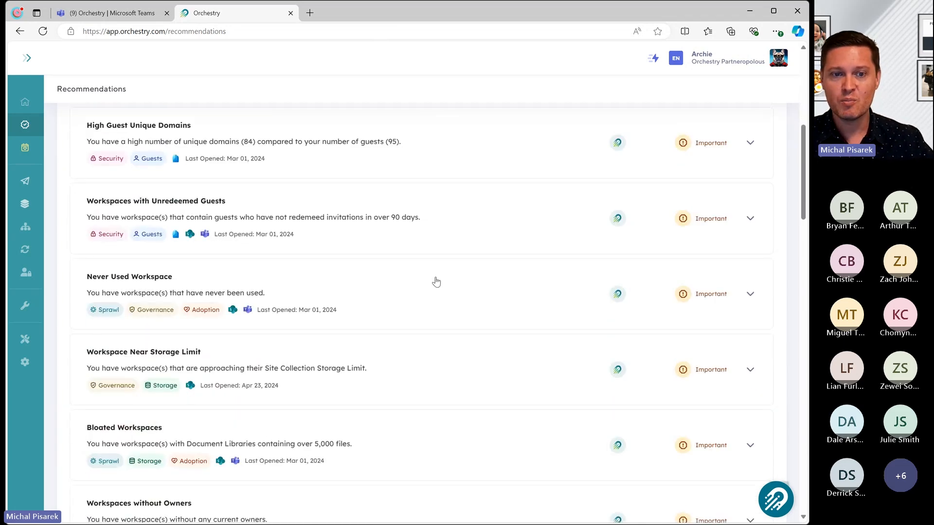
left_click(108, 312)
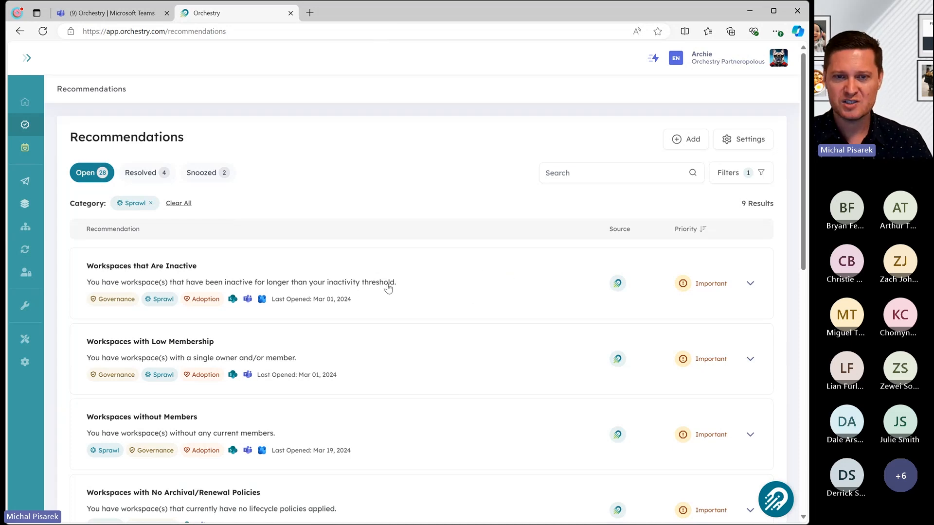
Open the Orchestry Report from the Workspaces without Members remediation steps, and dismiss the remediation dialog.
scroll(414, 282, "down", 1)
left_click(435, 371)
scroll(423, 355, "down", 1)
scroll(415, 337, "down", 1)
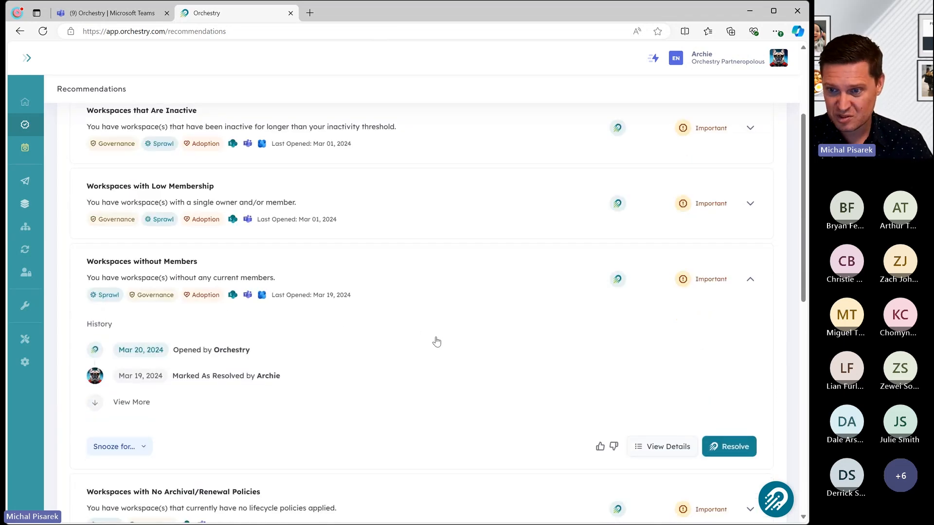
left_click(728, 447)
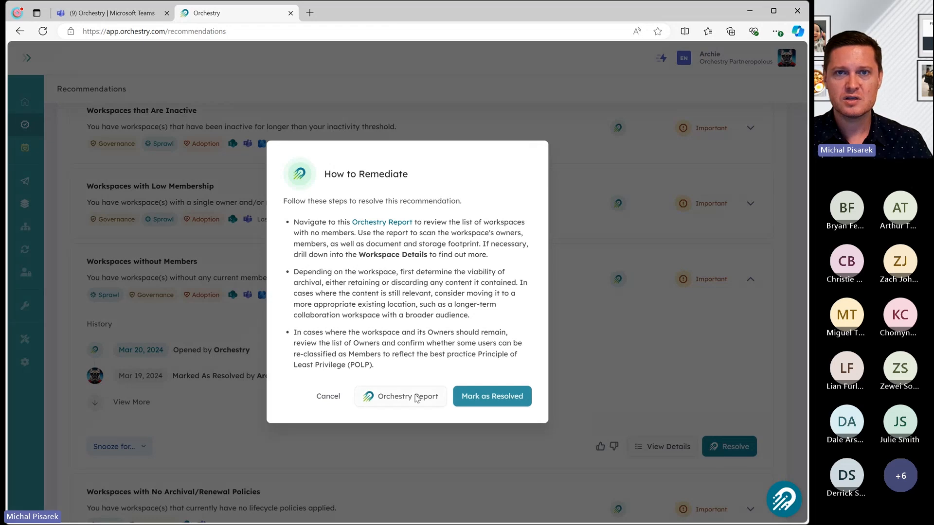
left_click(416, 395)
left_click(229, 13)
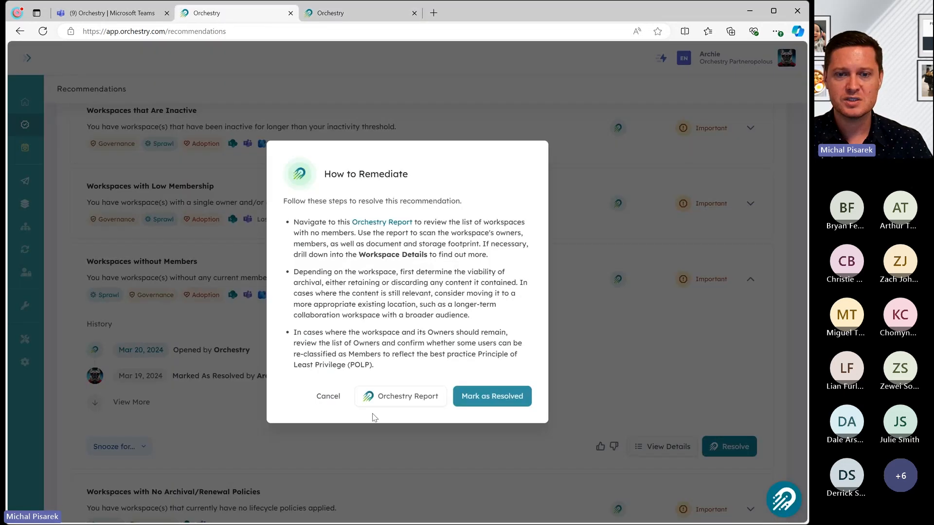
left_click(333, 406)
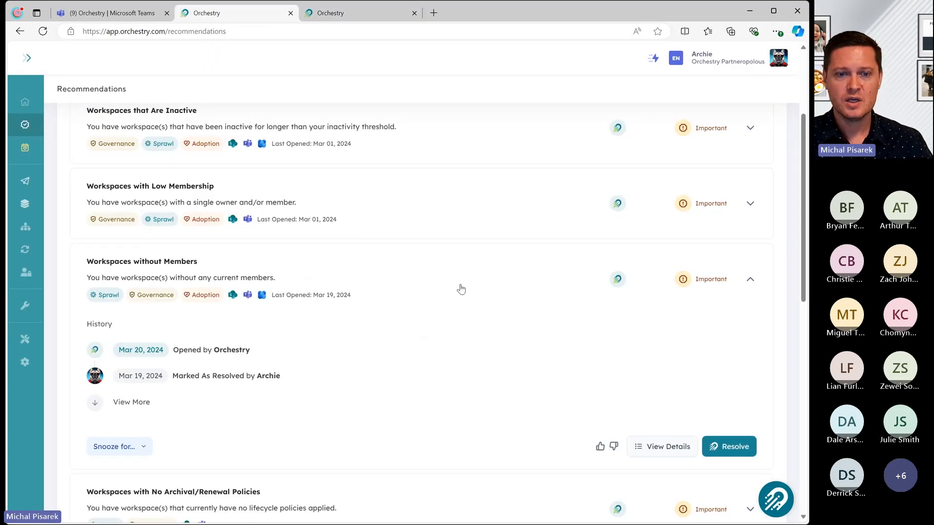
Review the remaining Sprawl recommendations and browse the workspaces listed in the Workspaces without Members report.
scroll(421, 275, "down", 5)
scroll(418, 289, "down", 1)
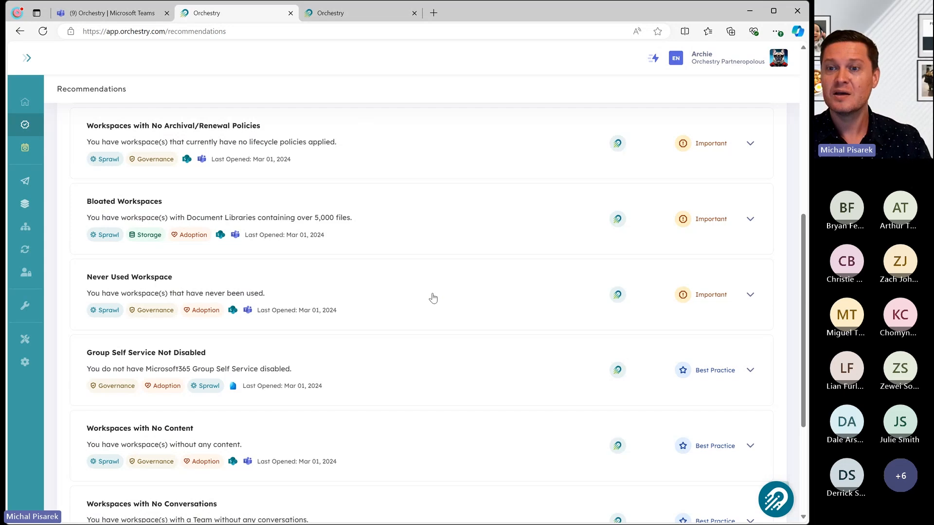
scroll(430, 279, "down", 3)
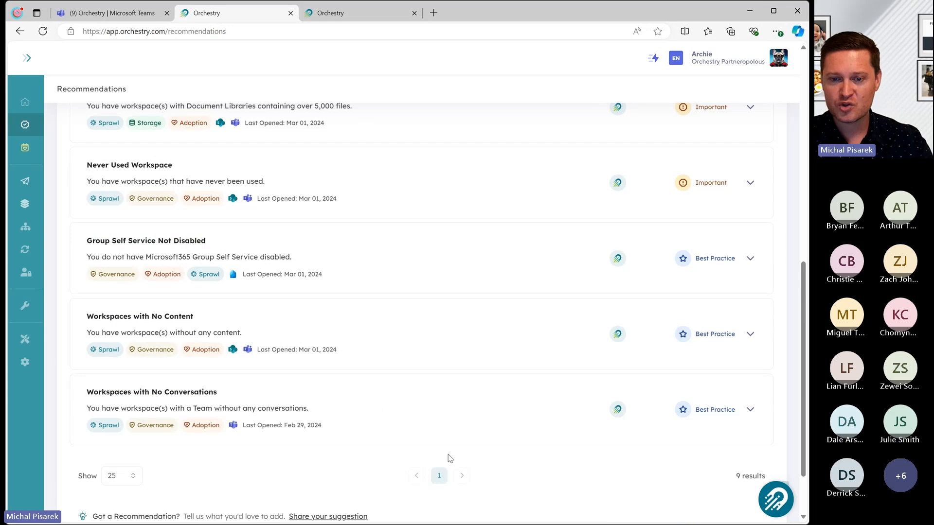
scroll(386, 326, "up", 10)
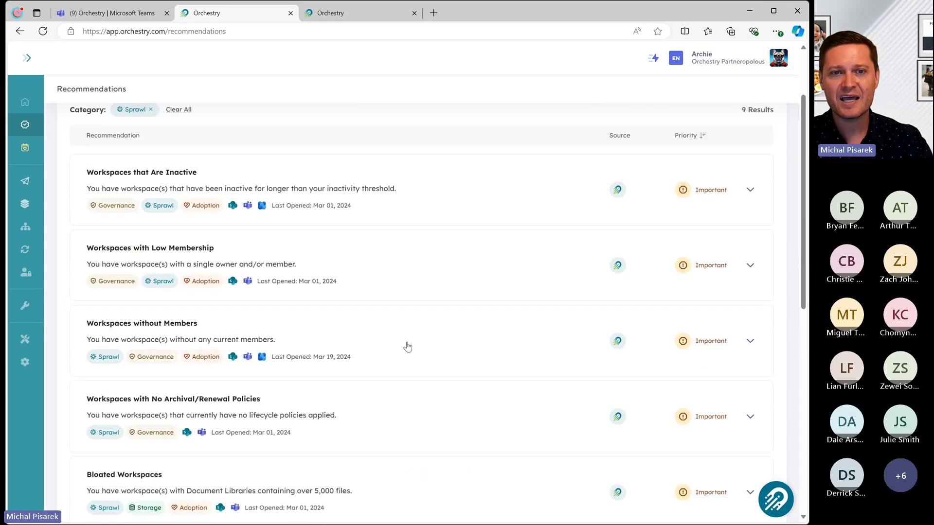
left_click(402, 18)
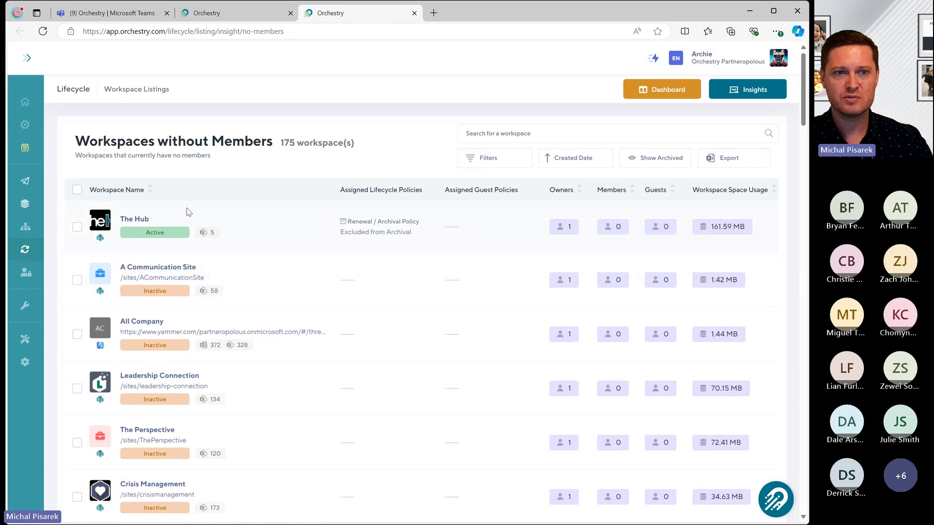
left_click_drag(149, 141, 330, 111)
left_click(330, 111)
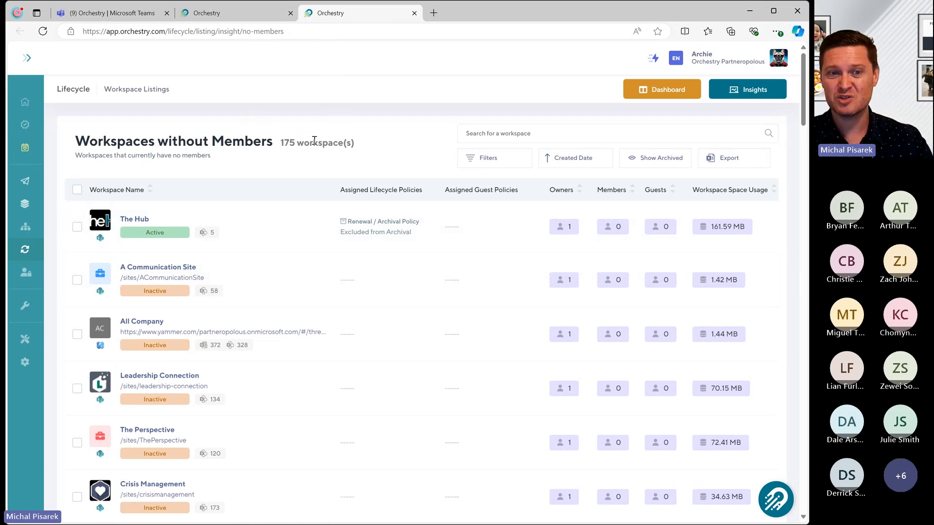
scroll(321, 287, "down", 2)
scroll(323, 289, "down", 1)
scroll(329, 290, "down", 4)
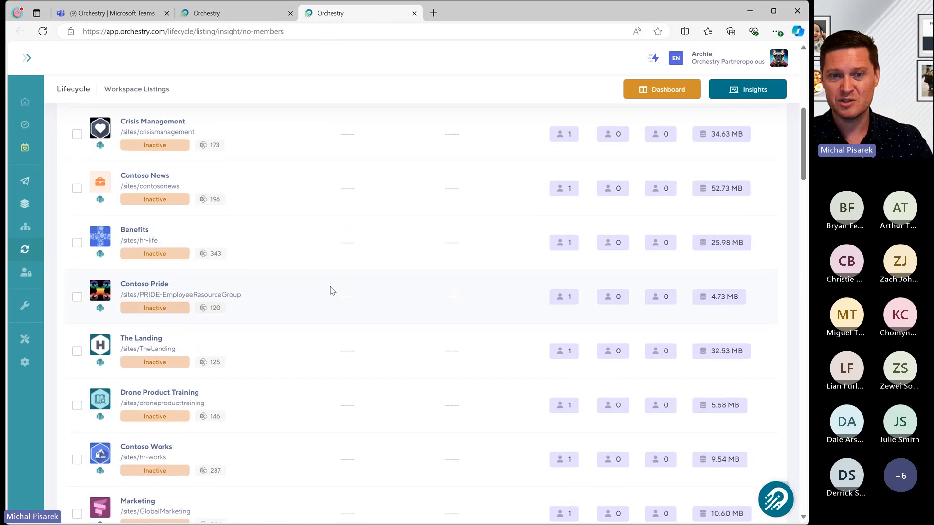
scroll(337, 279, "down", 3)
scroll(340, 279, "up", 10)
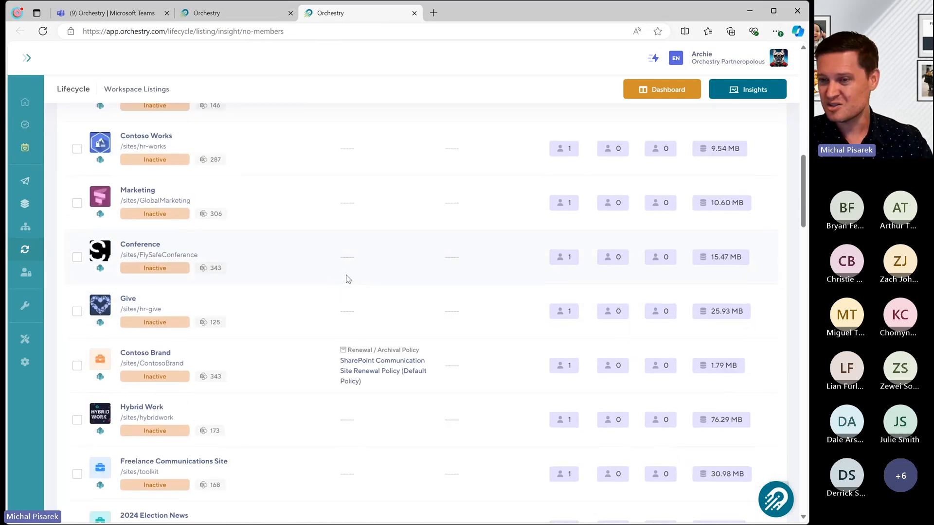
Return to the recommendations list and clear the Sprawl category filter.
left_click(210, 7)
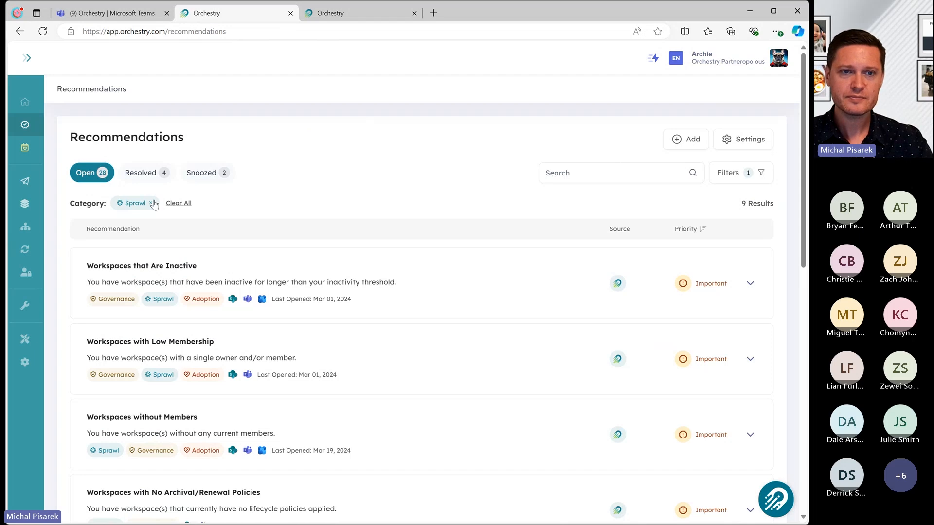
left_click(152, 203)
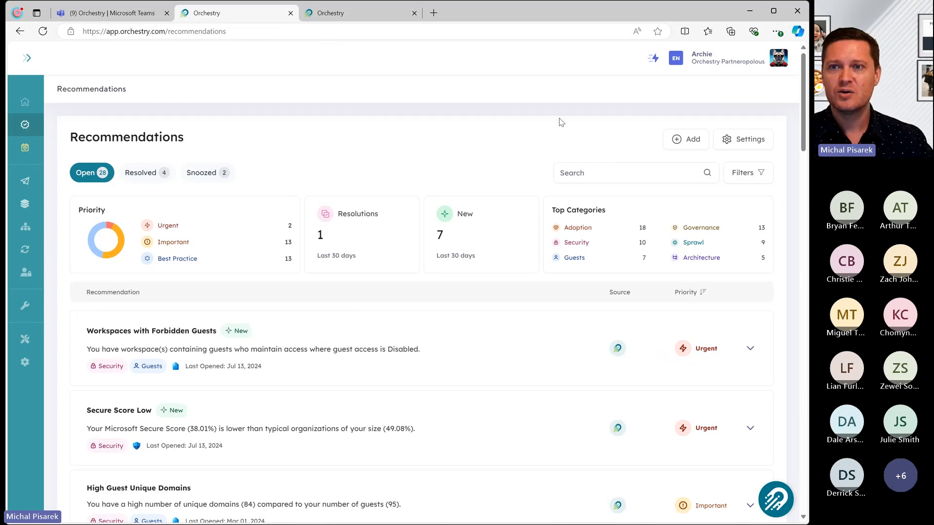
Start a custom recommendation and name it "Look at implementing Retention Labels".
left_click(687, 139)
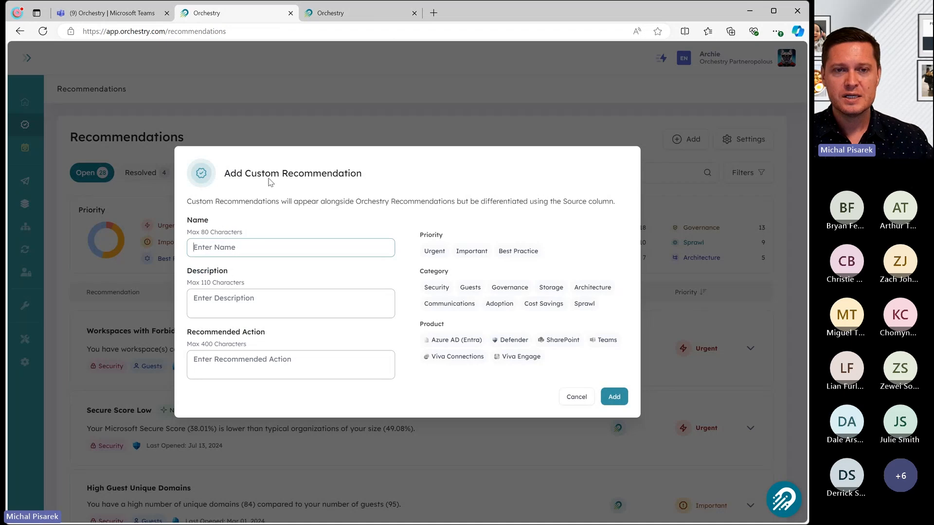
left_click(332, 251)
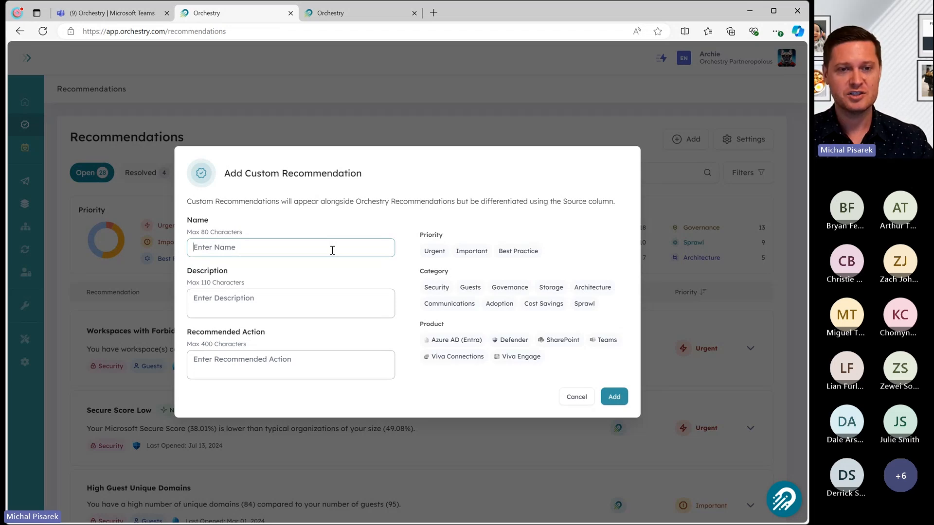
type("Look at implementign")
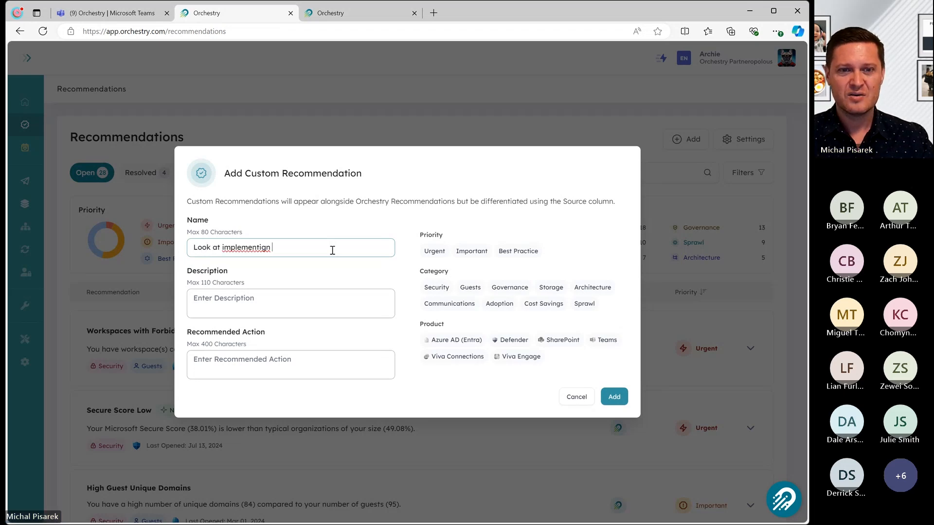
key("BackSpace")
key("BackSpace")
key("BackSpace")
key("BackSpace")
type("ing R")
type("te")
key("BackSpace")
key("BackSpace")
type("te")
key("BackSpace")
key("BackSpace")
type("etention Lable")
key("Tab")
key("BackSpace")
key("BackSpace")
type("els")
Enter "Lets implement retention" as the custom recommendation's description.
left_click(293, 298)
type("Let")
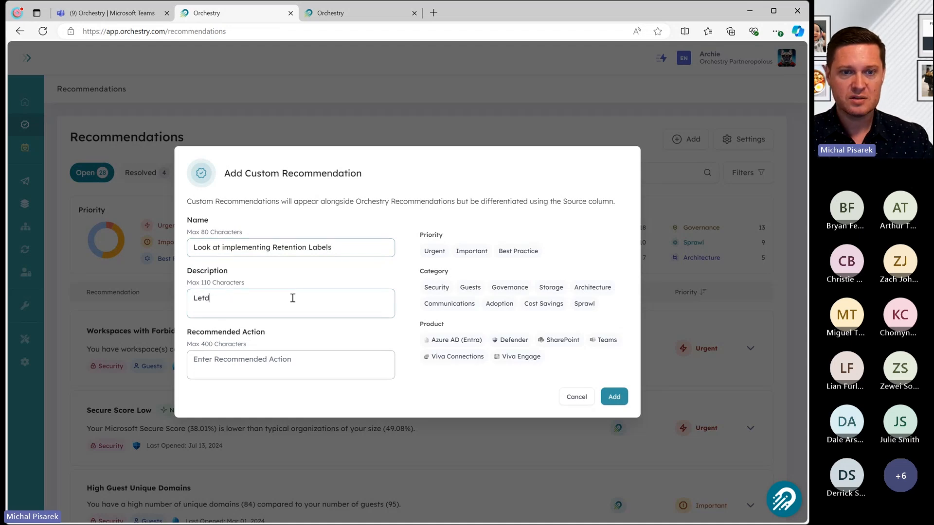
type("s ")
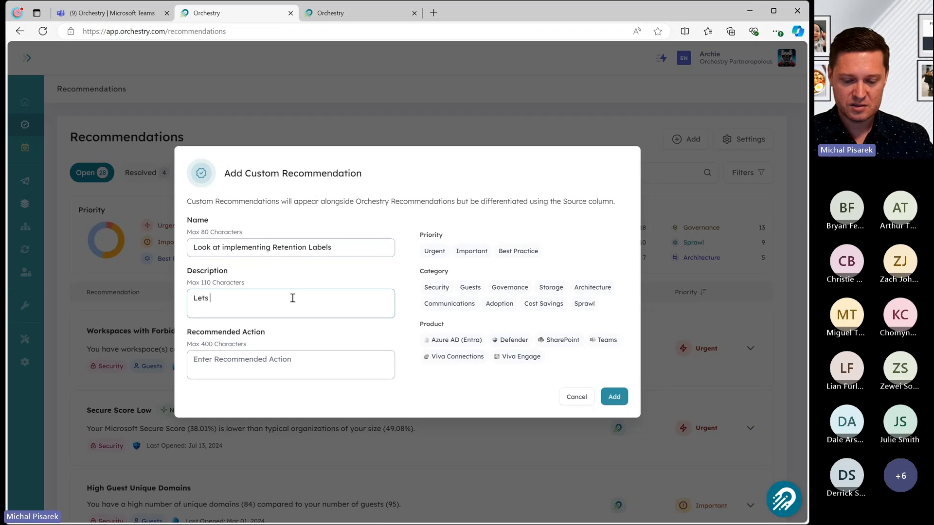
type("implement retention")
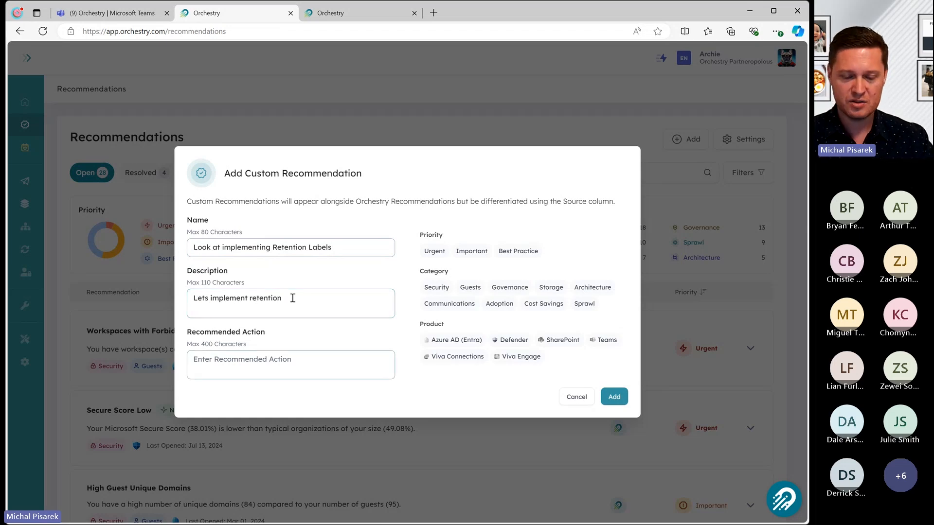
Set the recommended action to "To discuss with internal team", correcting the spelling of "discuss".
key("Tab")
type("To discucss wit hinternal")
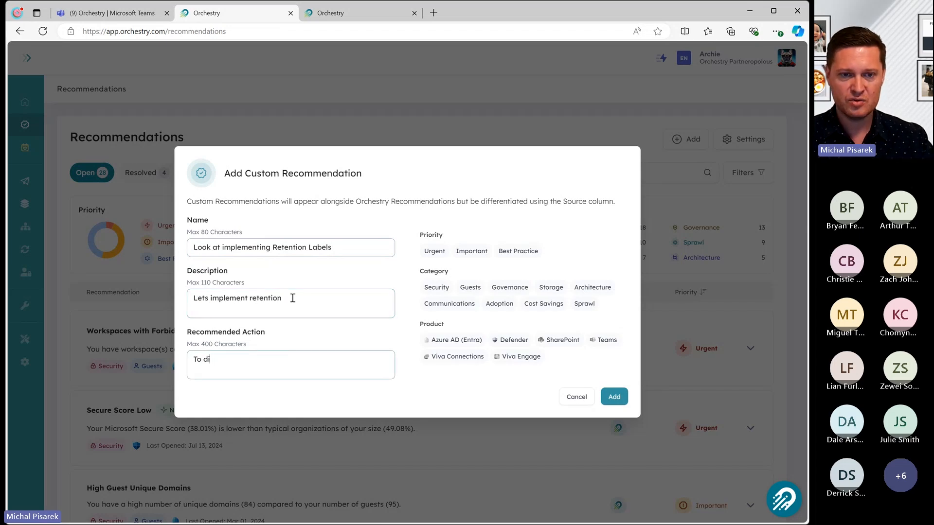
key("BackSpace")
key("BackSpace")
key("BackSpace")
key("BackSpace")
key("BackSpace")
key("BackSpace")
key("BackSpace")
key("BackSpace")
key("BackSpace")
key("BackSpace")
key("BackSpace")
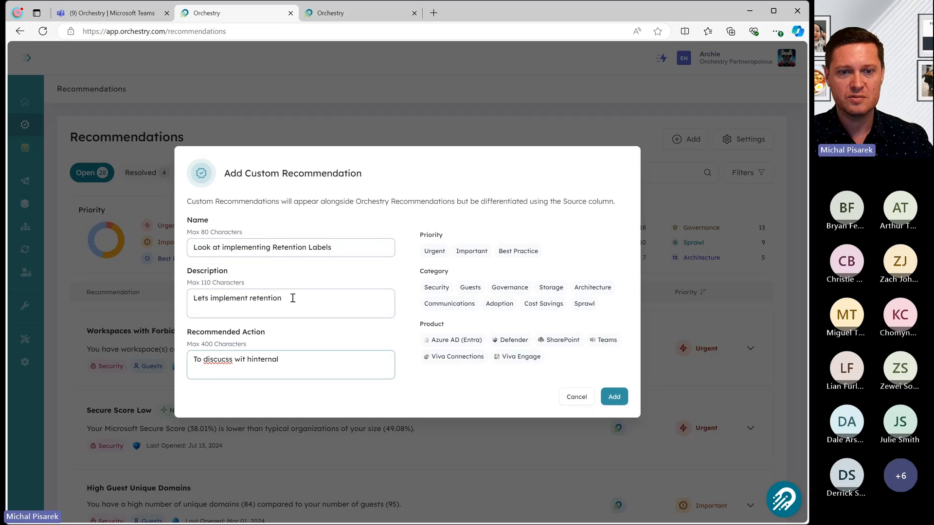
type("h internal team")
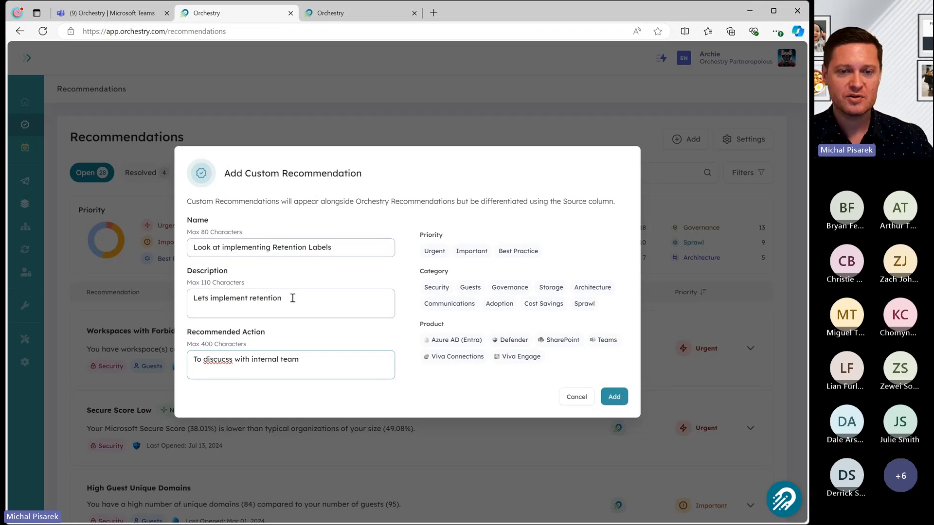
right_click(215, 361)
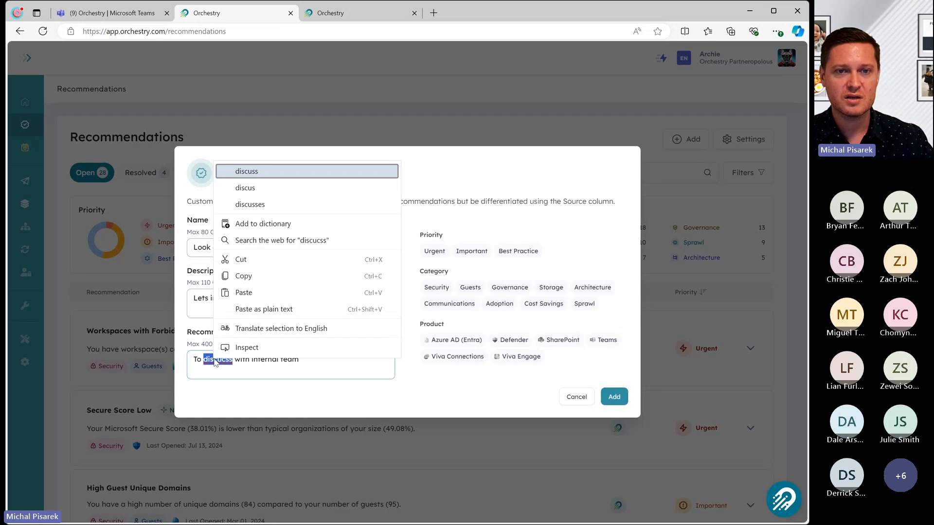
left_click(298, 171)
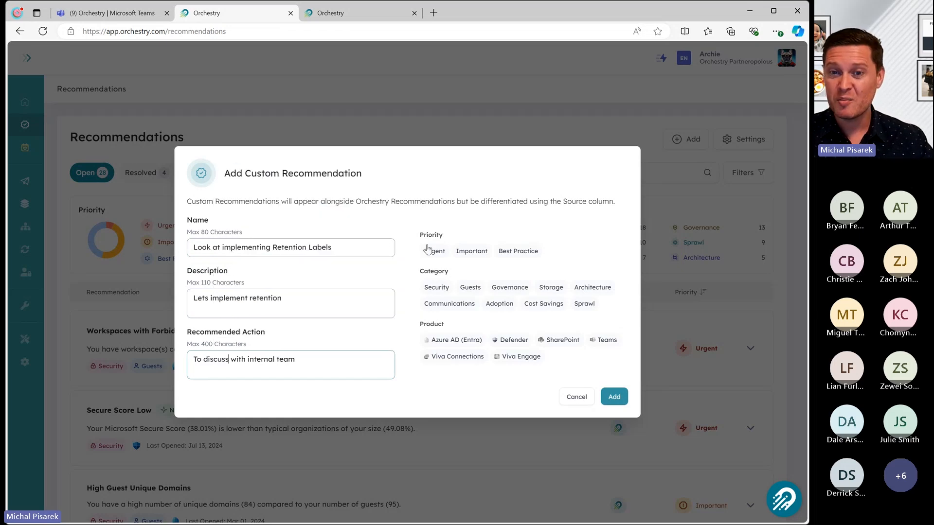
Classify the recommendation as Urgent, under Storage, Cost Savings and Sprawl, for SharePoint and Teams, and add it.
left_click(441, 253)
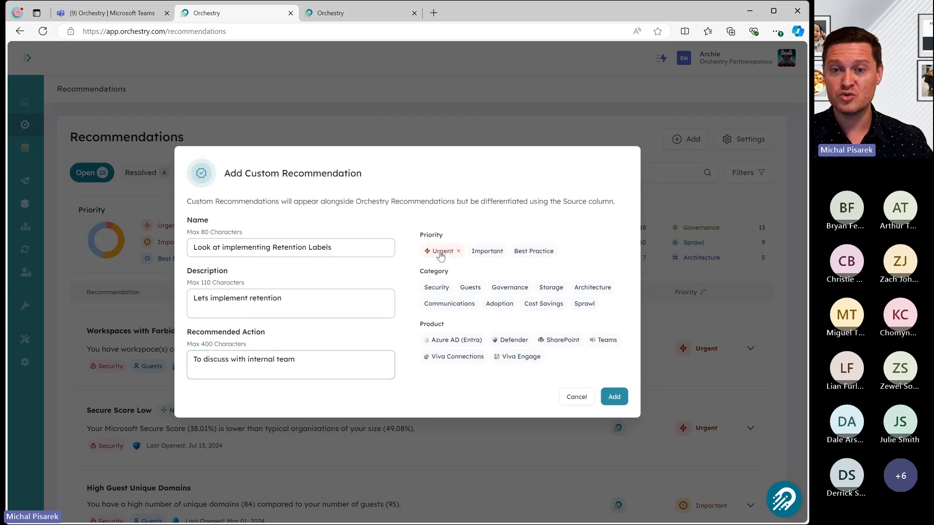
left_click(550, 288)
left_click(586, 294)
left_click(499, 312)
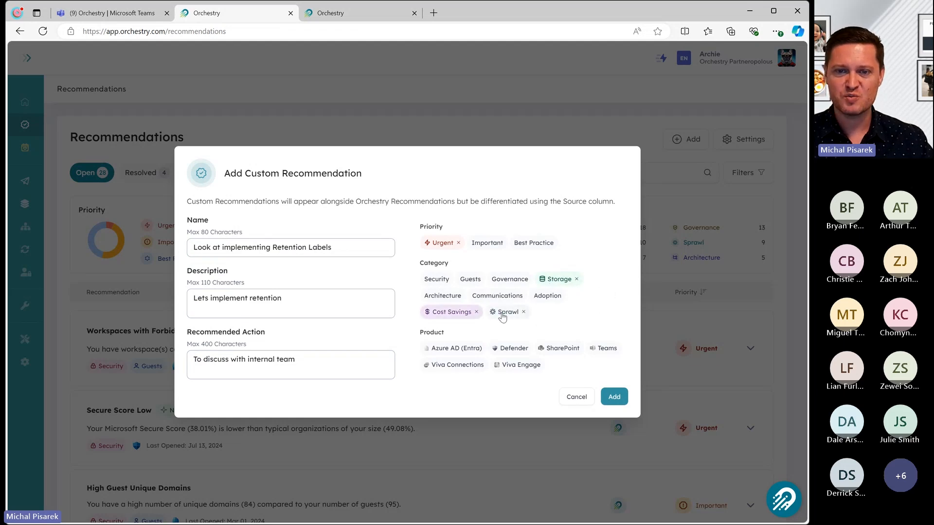
left_click(552, 351)
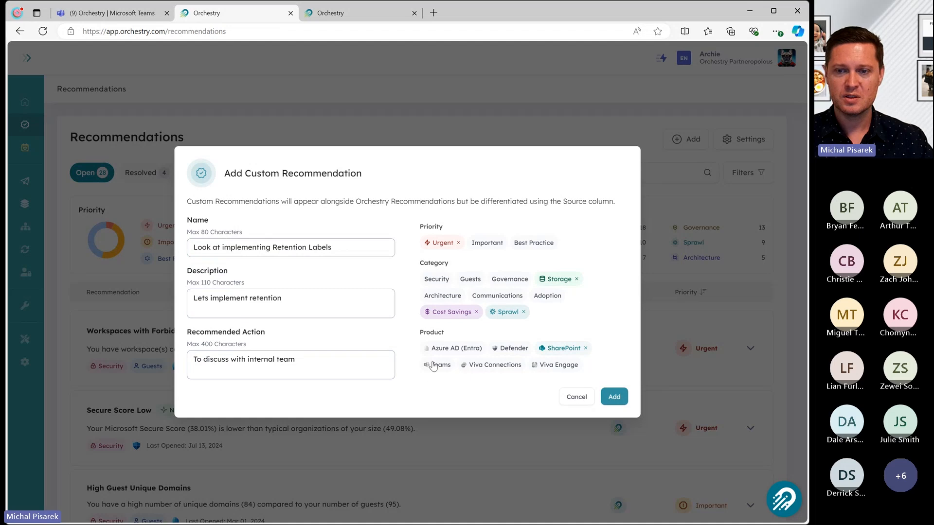
left_click(614, 397)
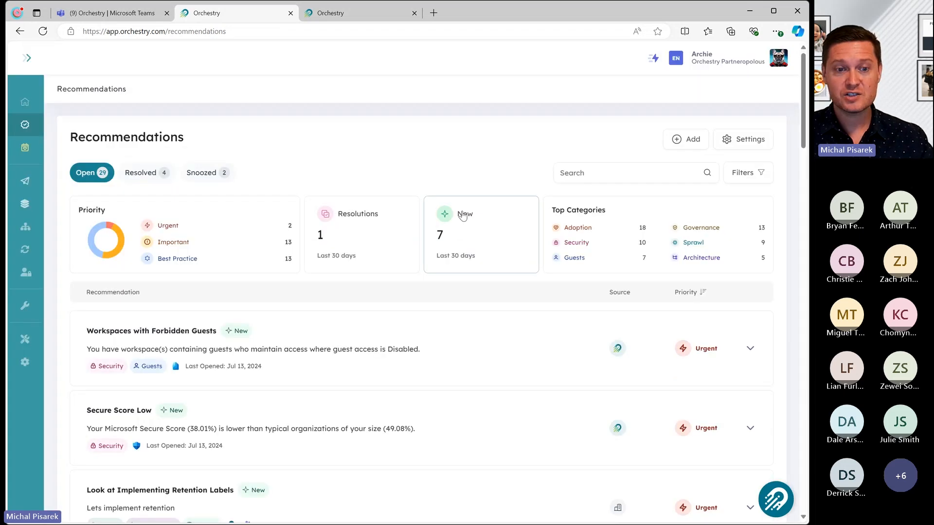
Review the new retention labels entry and the other open recommendations in the list.
scroll(438, 260, "down", 3)
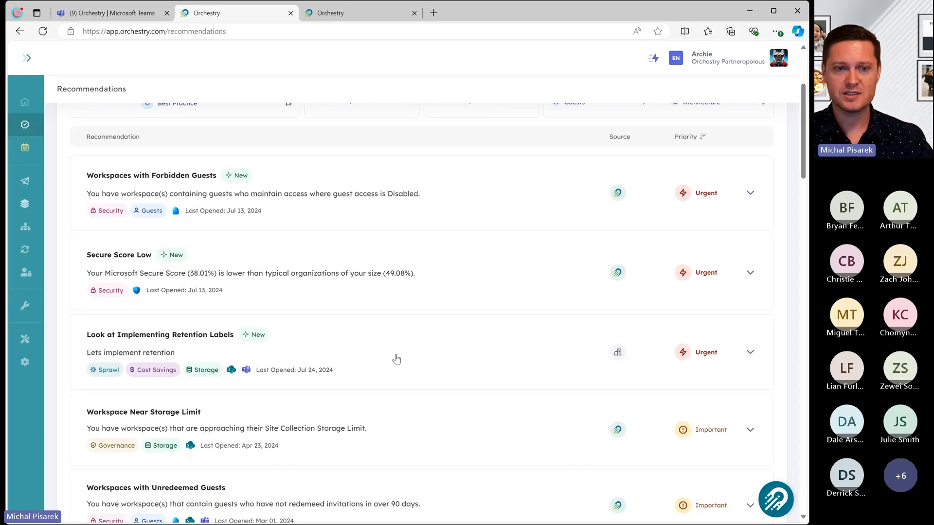
scroll(425, 333, "up", 3)
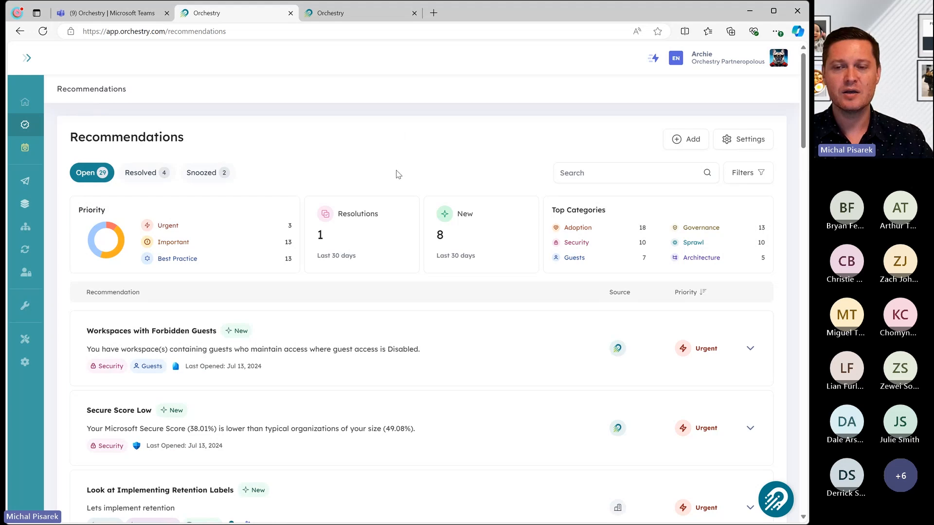
scroll(419, 220, "down", 6)
scroll(418, 250, "down", 8)
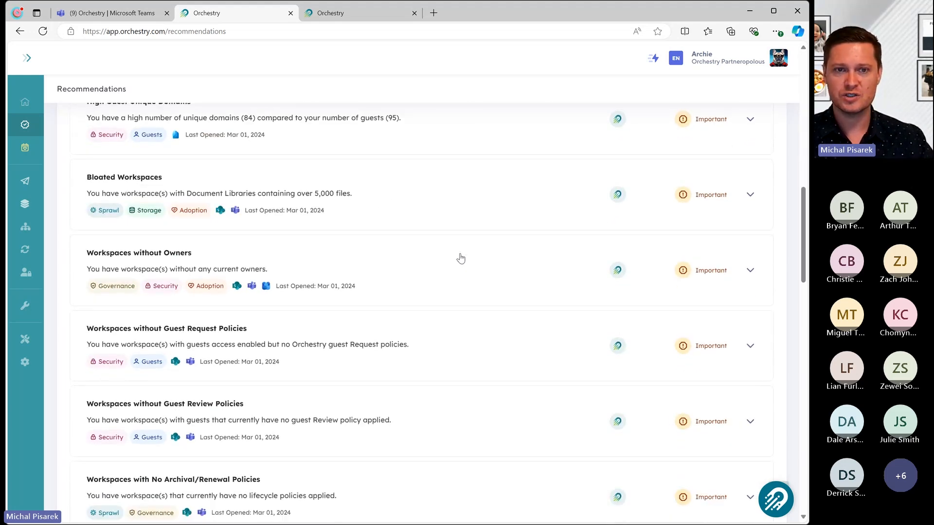
scroll(467, 262, "up", 1)
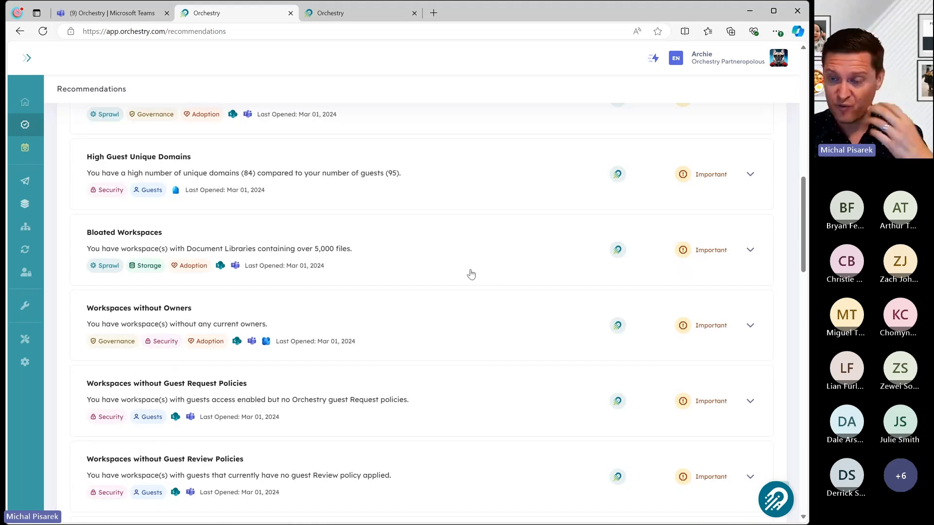
scroll(463, 307, "up", 13)
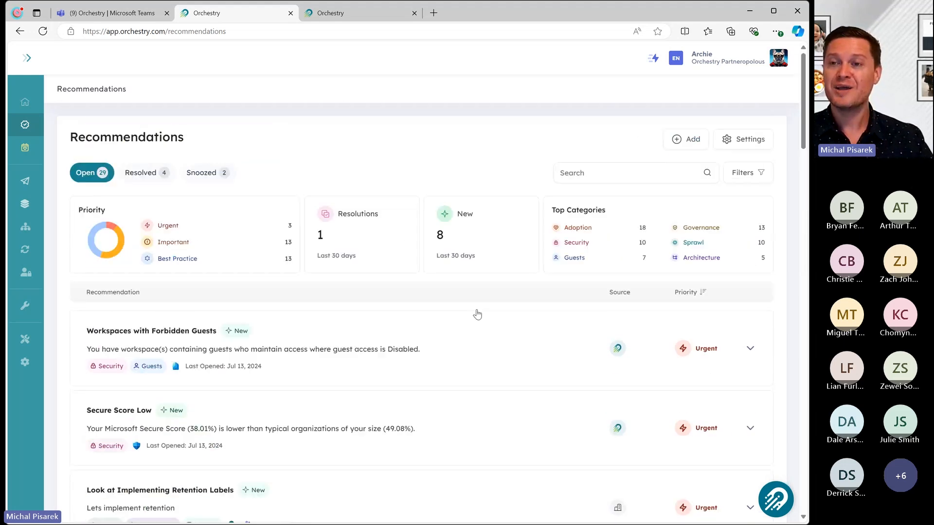
left_click(746, 172)
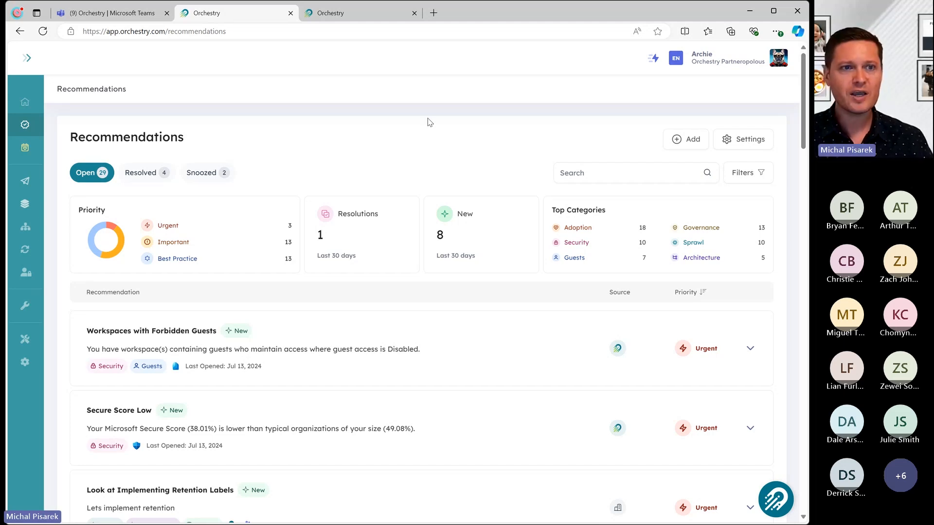
Go to Health Checks and open the "30 day check" report.
mouse_move(21, 148)
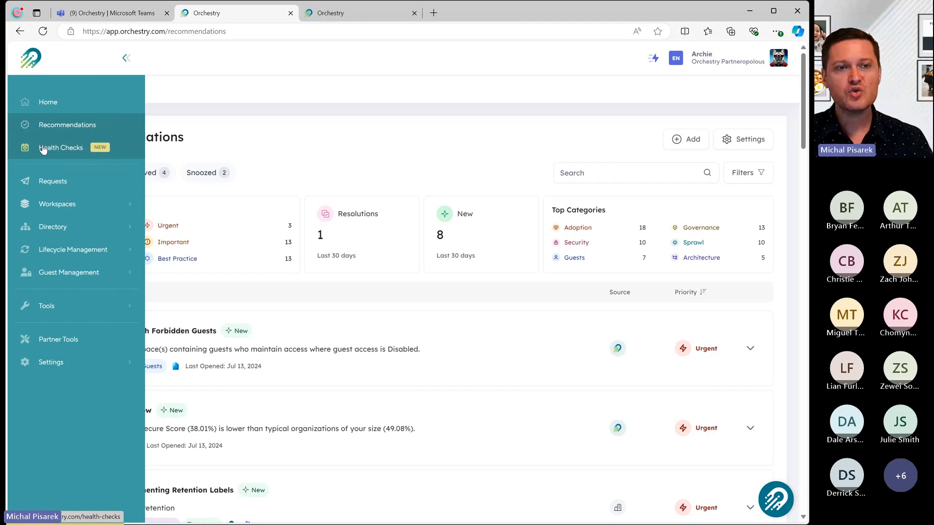
left_click(43, 148)
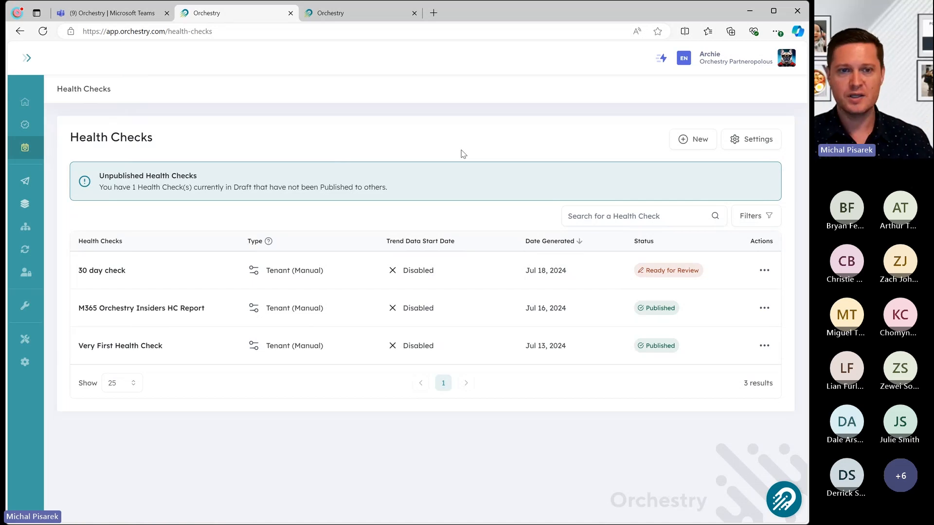
left_click(110, 271)
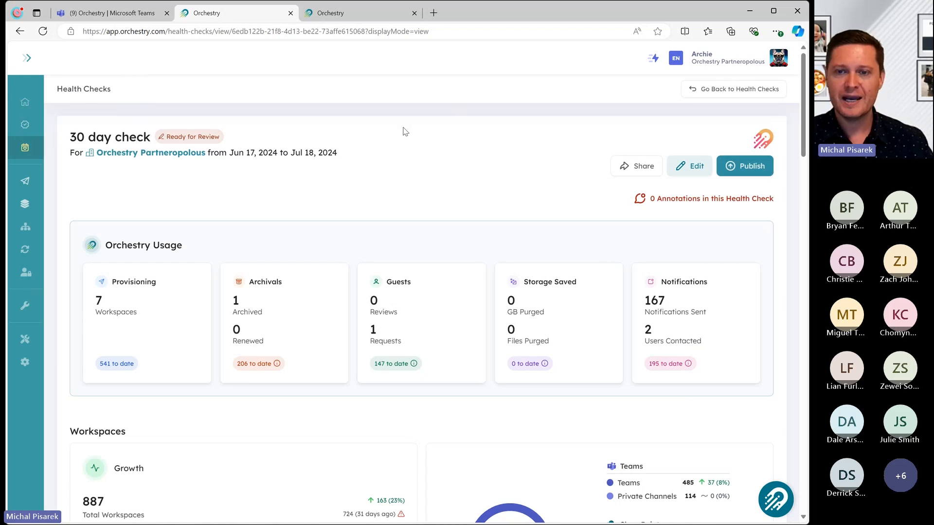
Skim the whole 30 day check report, from Orchestry Usage through the Leaderboard and Orchestry Recommendations, and return to its start.
scroll(402, 159, "down", 2)
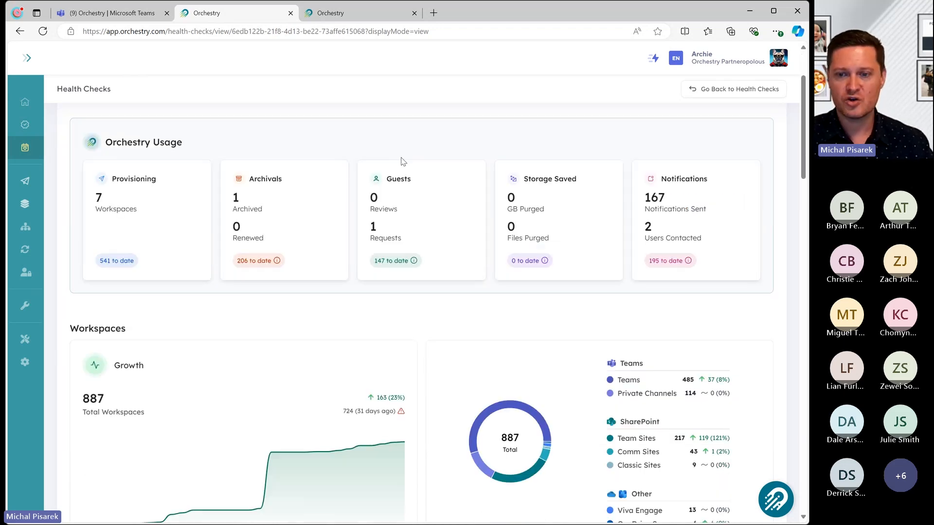
scroll(396, 209, "down", 7)
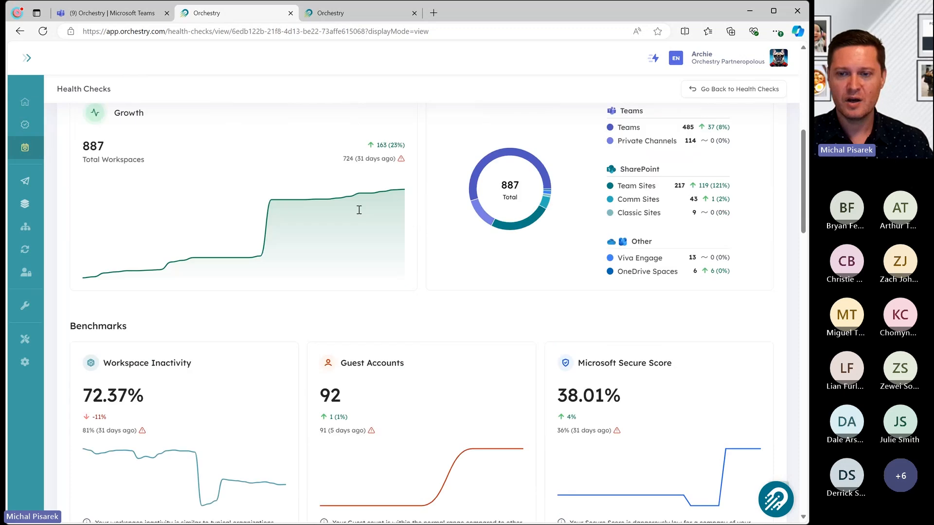
scroll(361, 214, "down", 6)
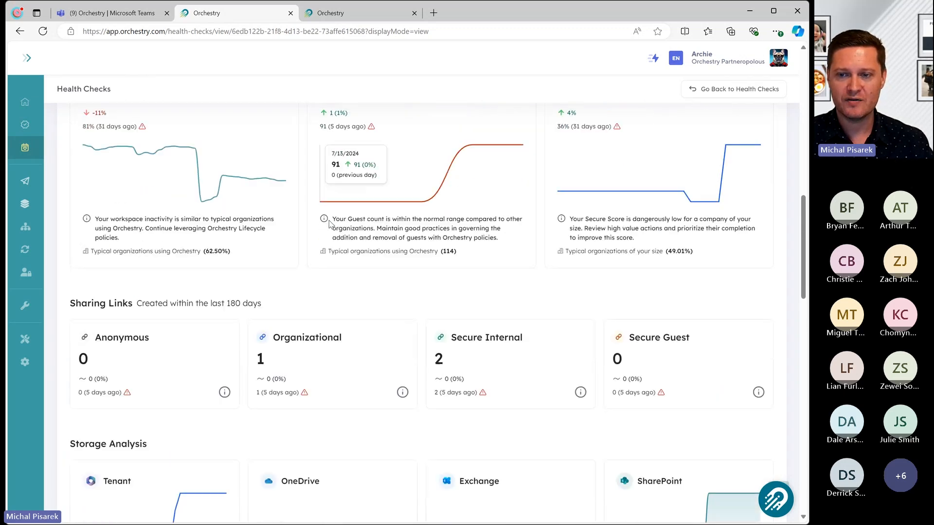
scroll(329, 221, "down", 4)
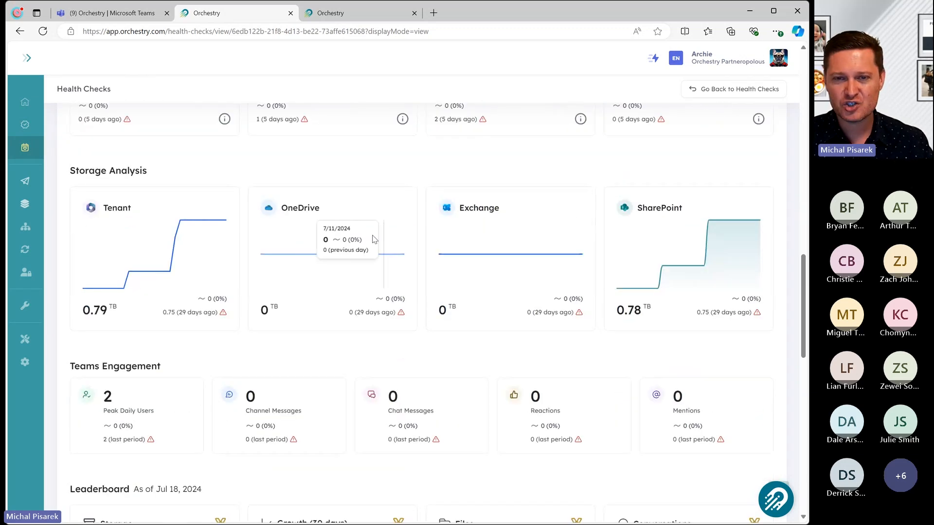
scroll(358, 241, "down", 2)
scroll(361, 245, "down", 4)
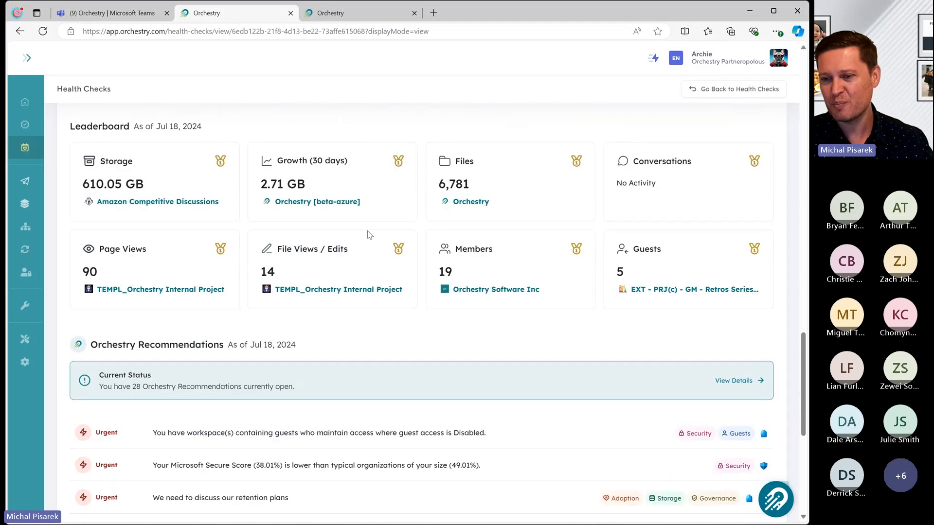
scroll(370, 235, "up", 6)
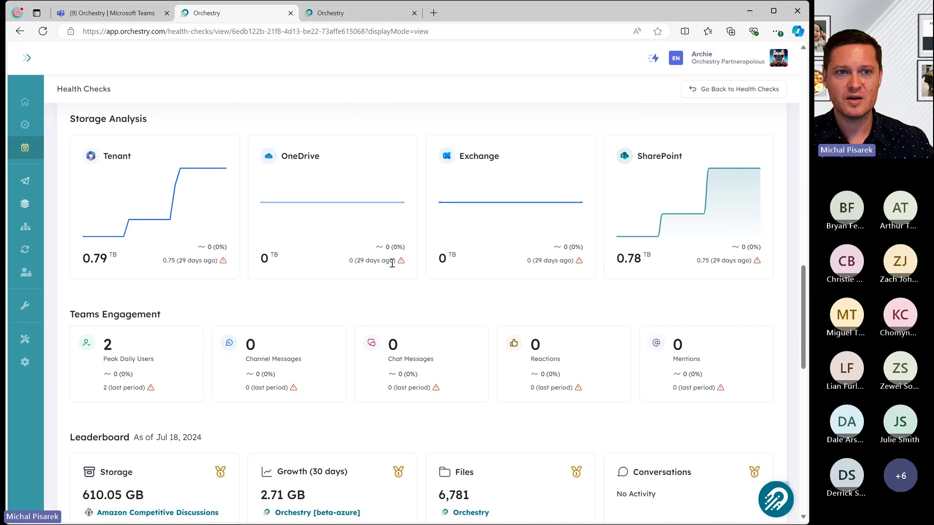
scroll(403, 285, "up", 20)
scroll(407, 284, "up", 1)
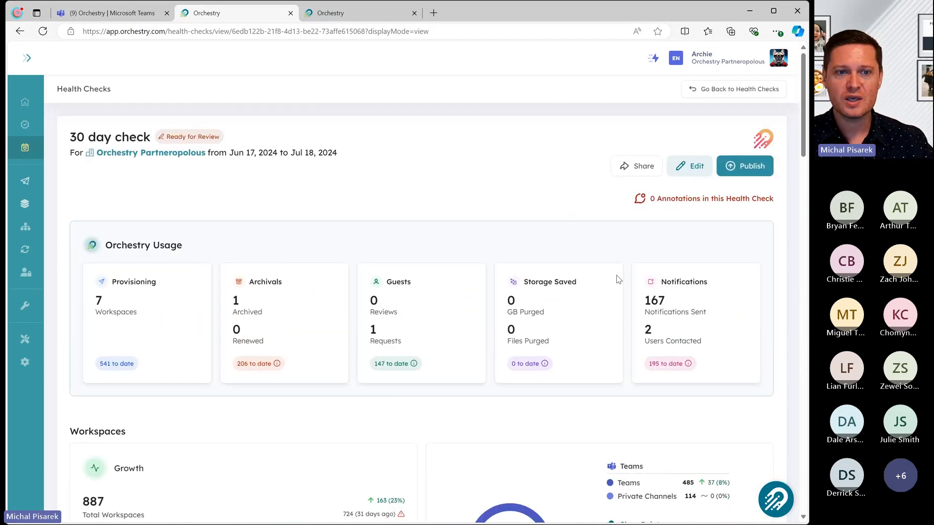
Examine the report's Orchestry usage, reporting period, workspace growth and breakdown, and the Benchmarks charts.
scroll(590, 271, "down", 1)
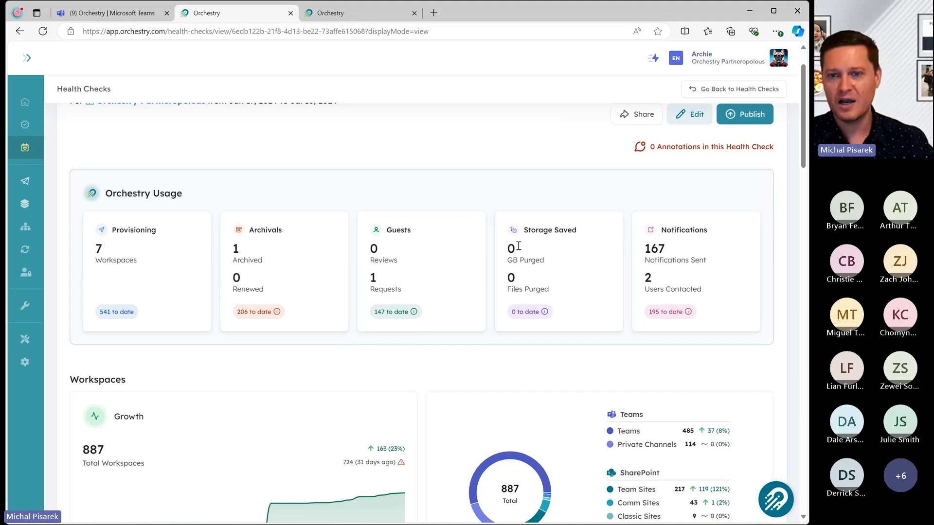
scroll(385, 256, "down", 3)
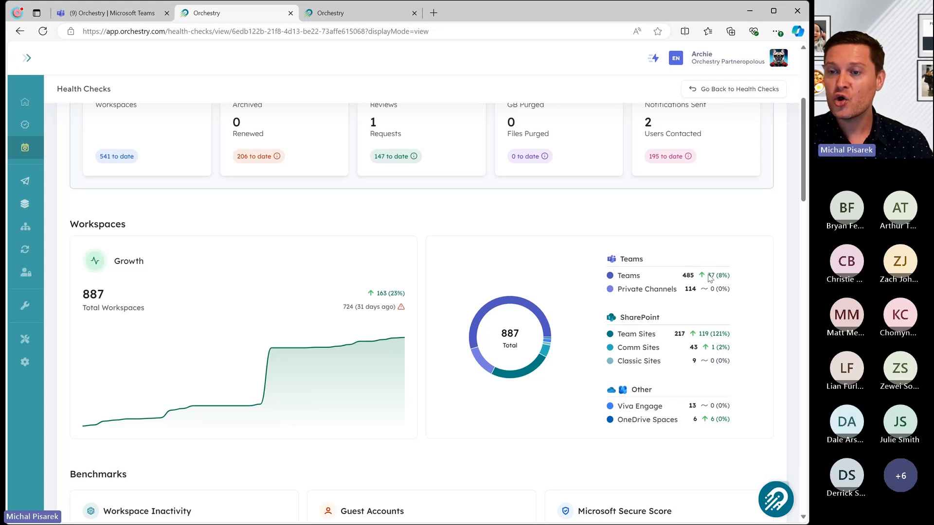
scroll(710, 276, "up", 4)
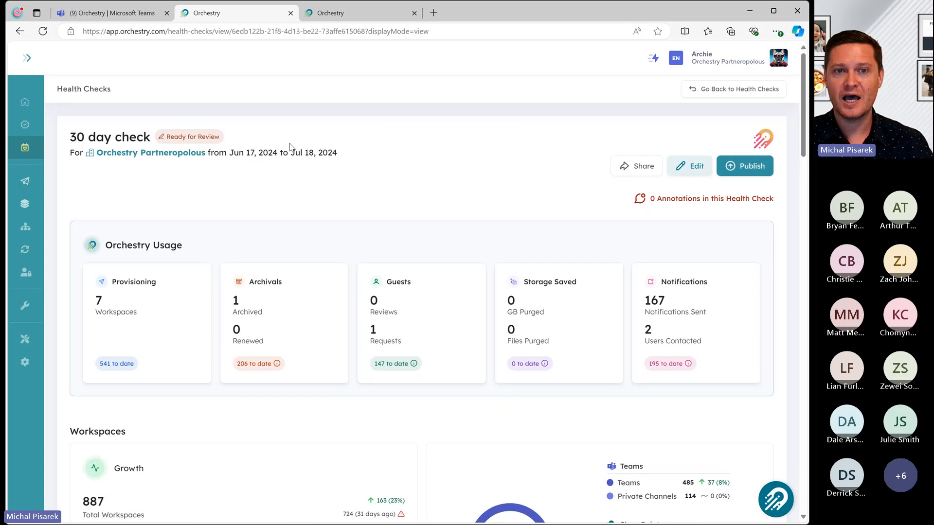
left_click_drag(243, 152, 332, 153)
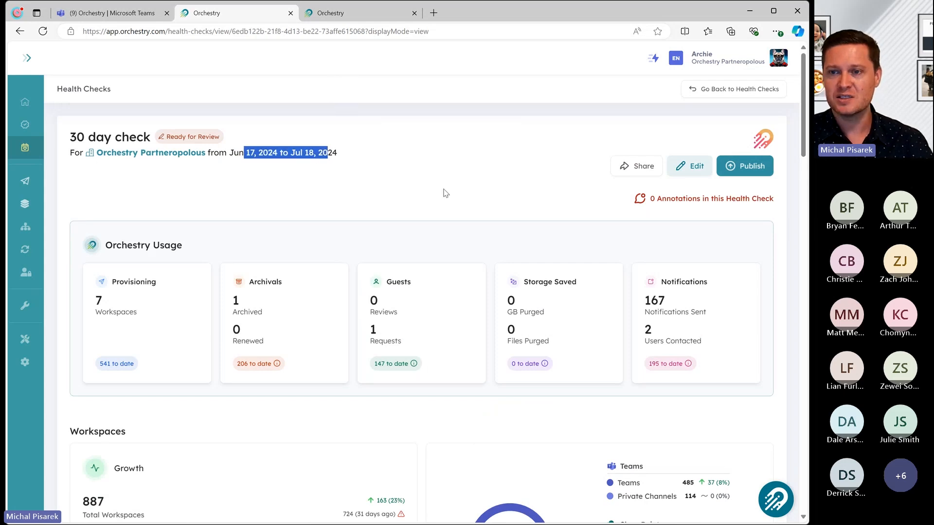
scroll(521, 174, "down", 3)
scroll(535, 204, "down", 2)
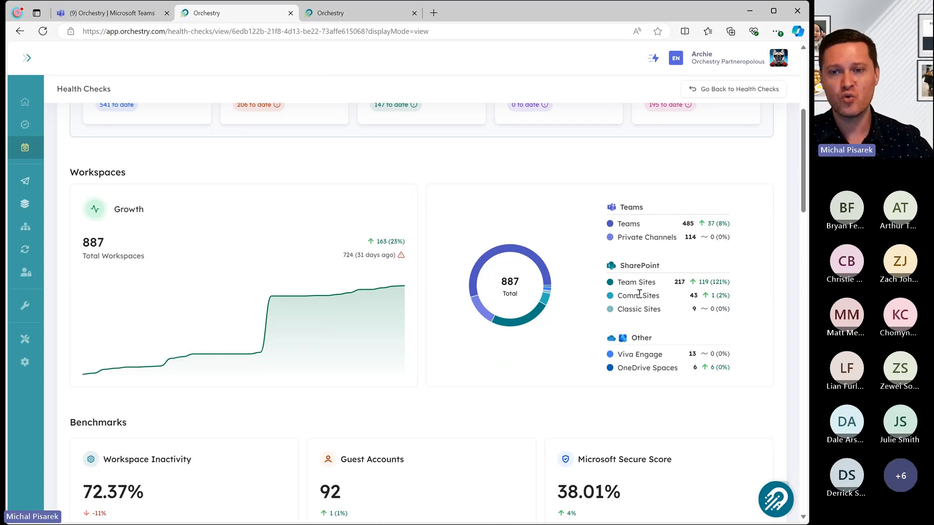
scroll(477, 252, "down", 4)
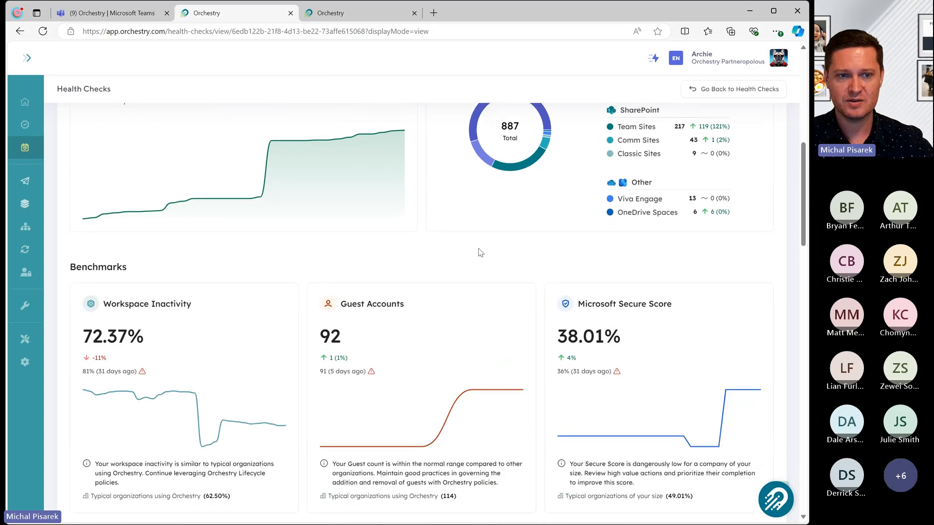
mouse_move(167, 372)
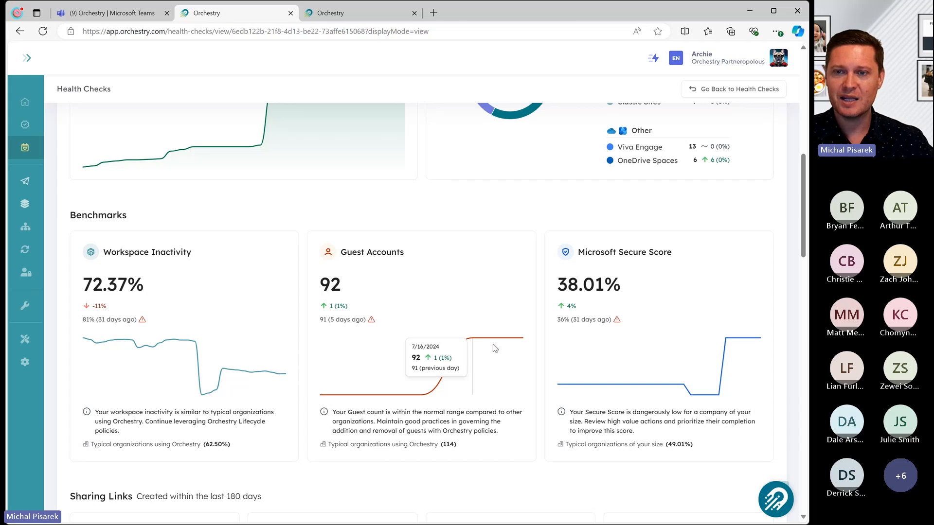
Examine the rest of the 30 day check report, from Sharing Links and Storage Analysis through Teams Engagement, Leaderboard and Orchestry Recommendations.
scroll(521, 229, "down", 3)
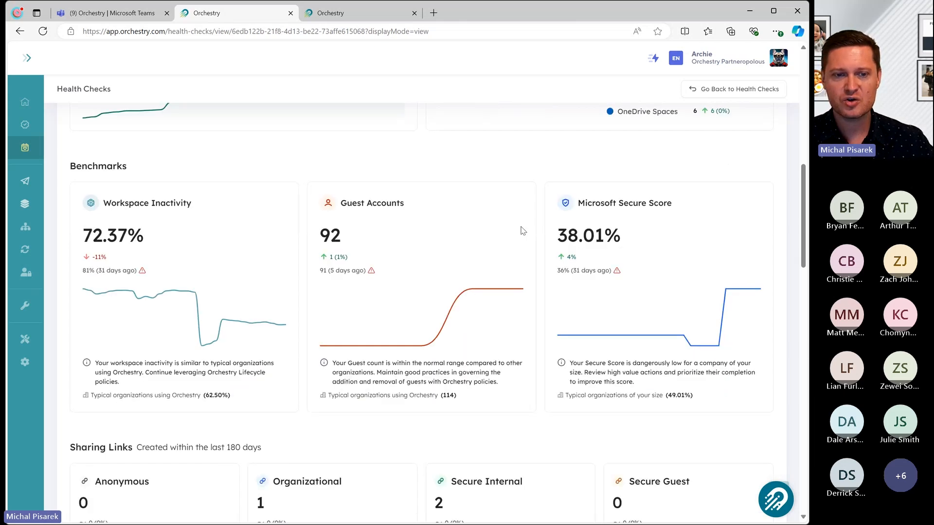
scroll(488, 219, "down", 2)
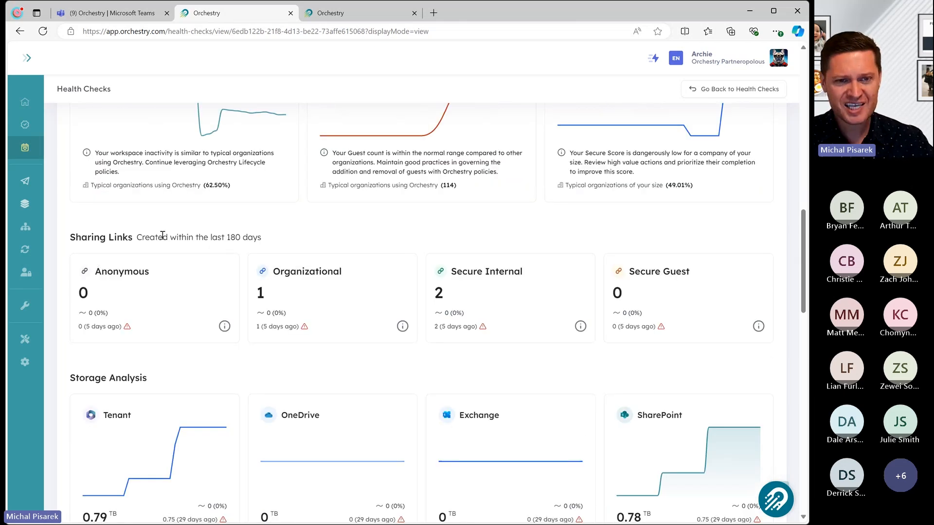
left_click_drag(142, 237, 256, 238)
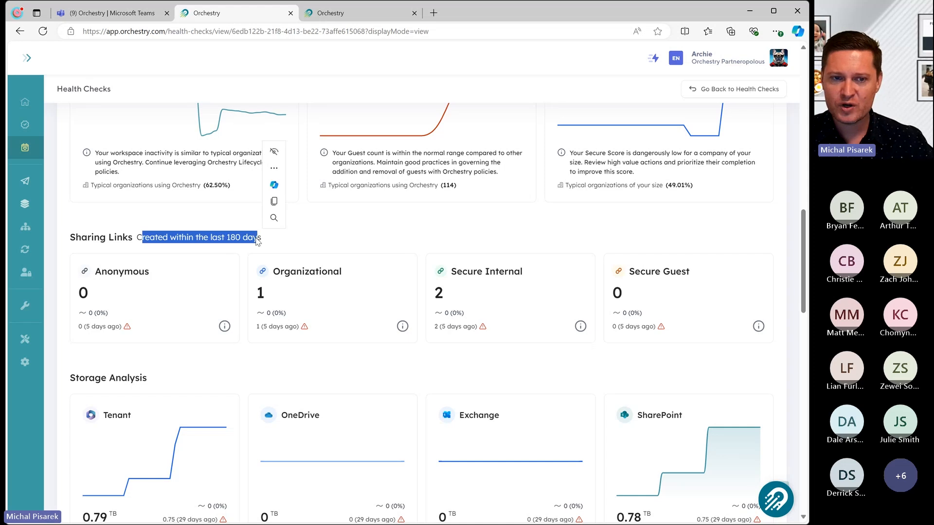
left_click(152, 258)
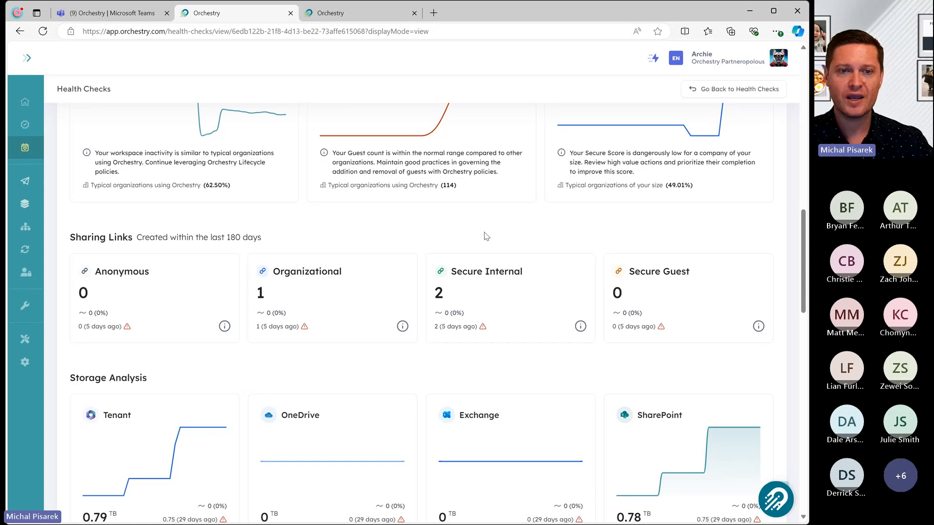
scroll(323, 224, "down", 2)
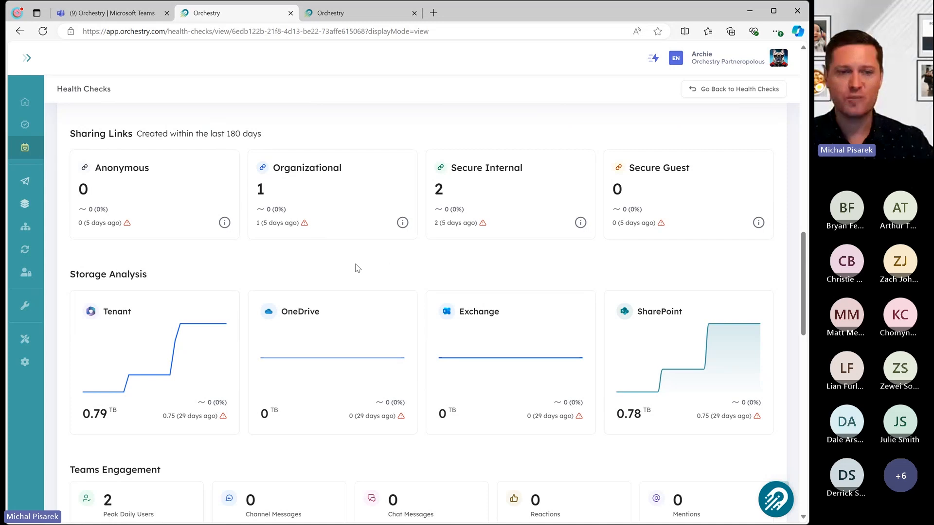
scroll(356, 267, "down", 2)
scroll(289, 294, "down", 2)
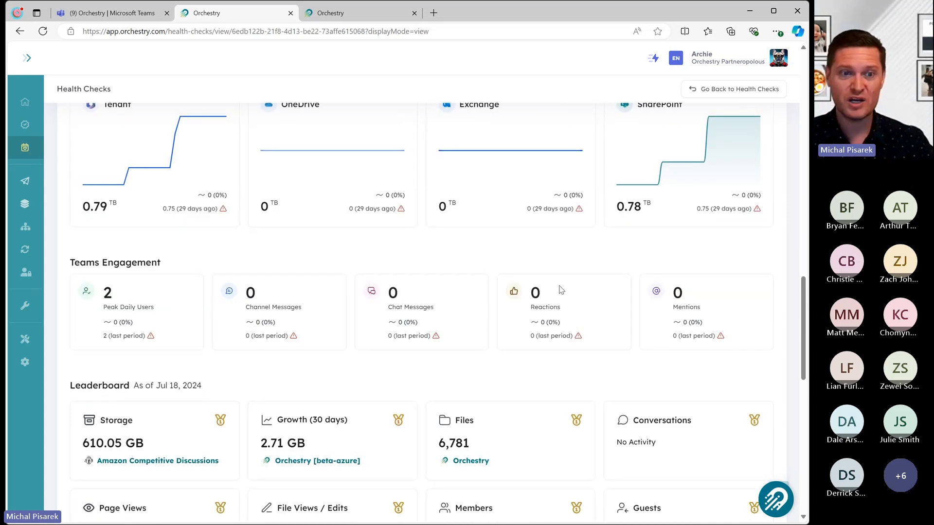
scroll(225, 296, "down", 2)
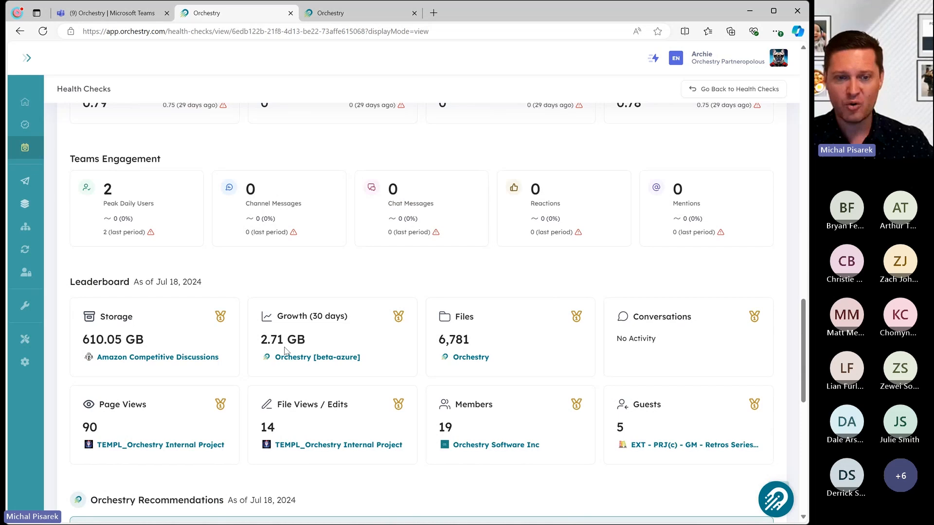
scroll(288, 343, "down", 2)
scroll(292, 340, "down", 7)
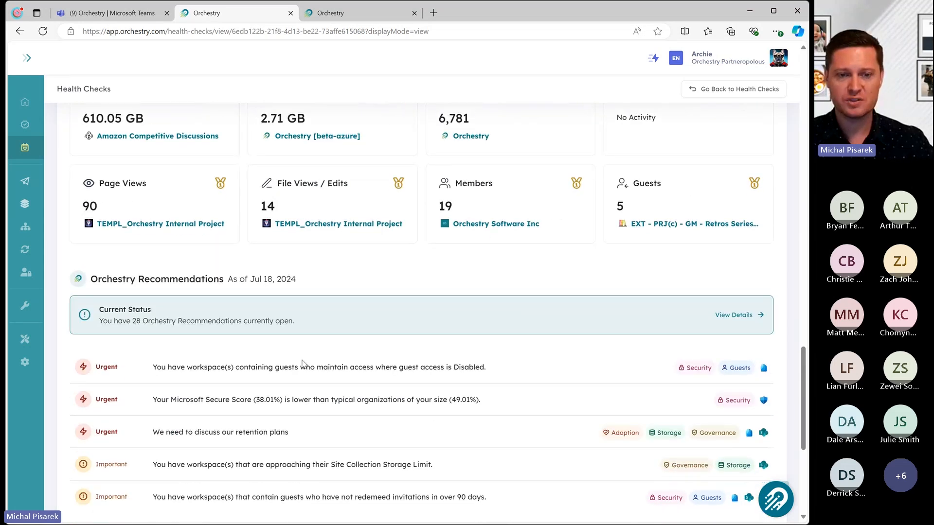
scroll(310, 360, "up", 5)
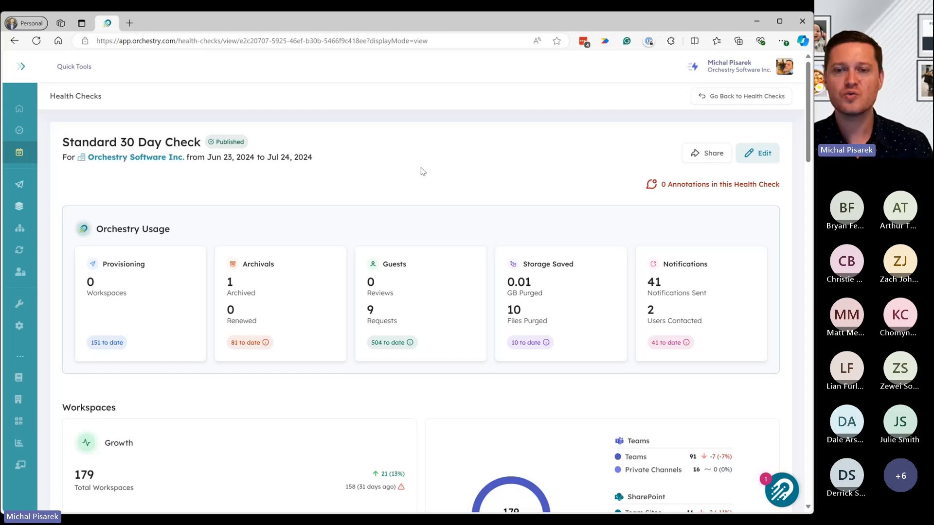
Examine the workspace growth, Benchmarks charts and Sharing Links figures in the published Standard 30 Day Check report for Orchestry Software Inc.
scroll(393, 190, "down", 2)
scroll(393, 190, "down", 2)
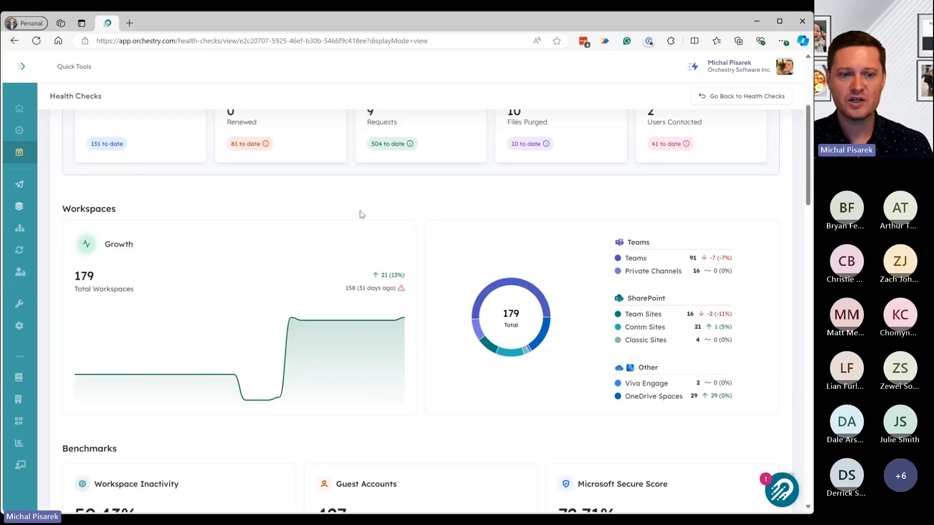
scroll(355, 224, "down", 5)
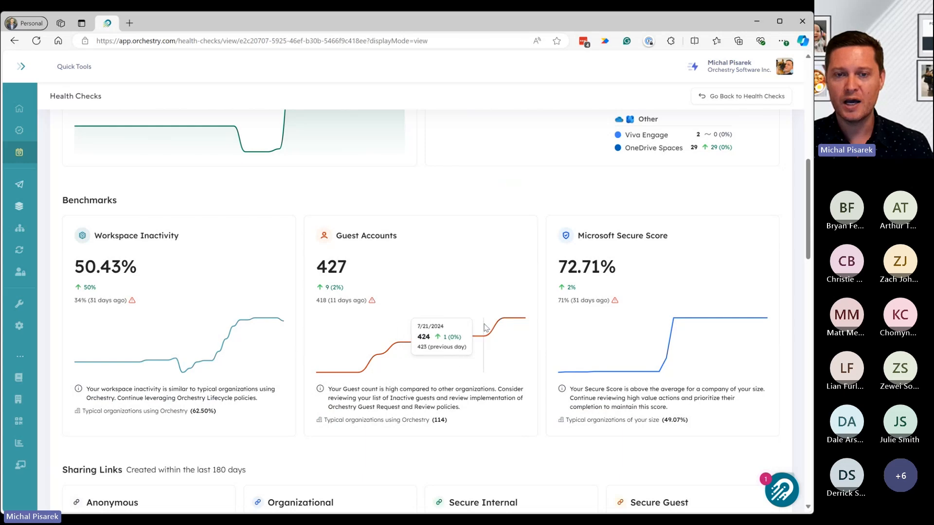
scroll(402, 262, "down", 2)
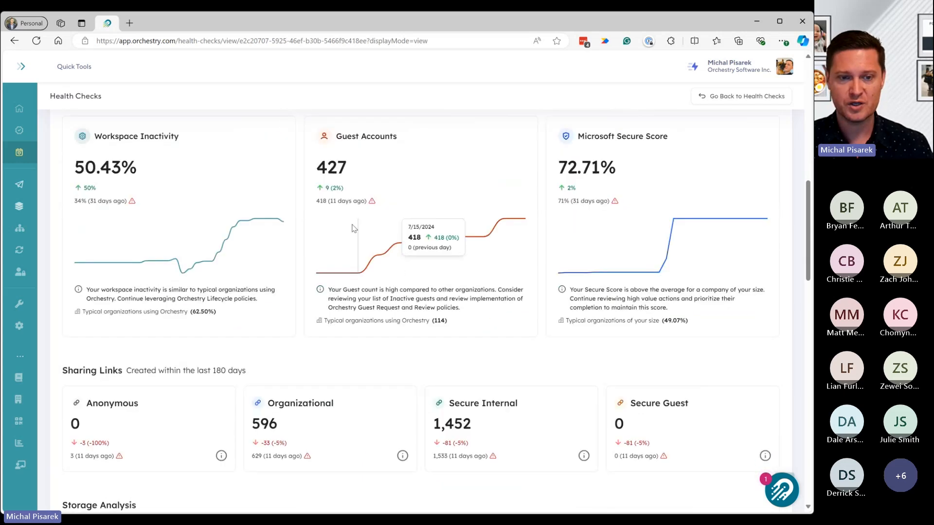
scroll(331, 229, "down", 3)
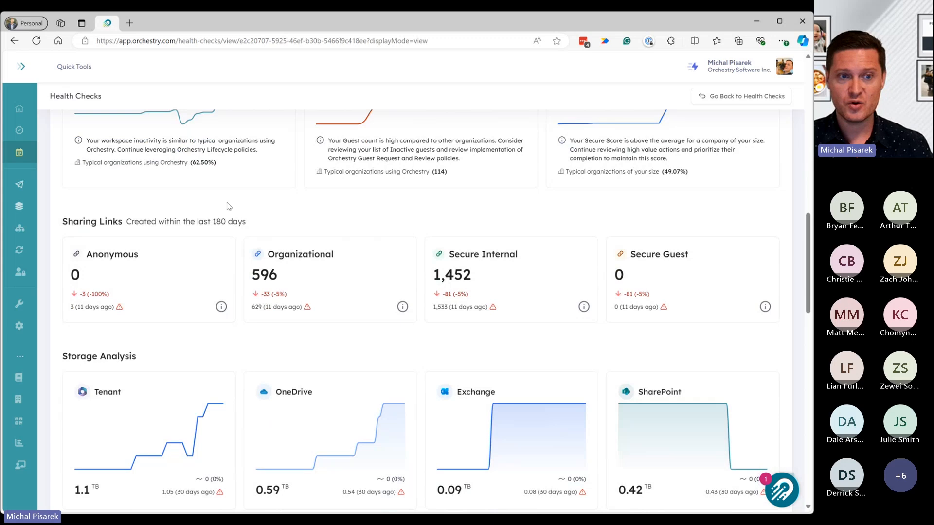
double_click(77, 275)
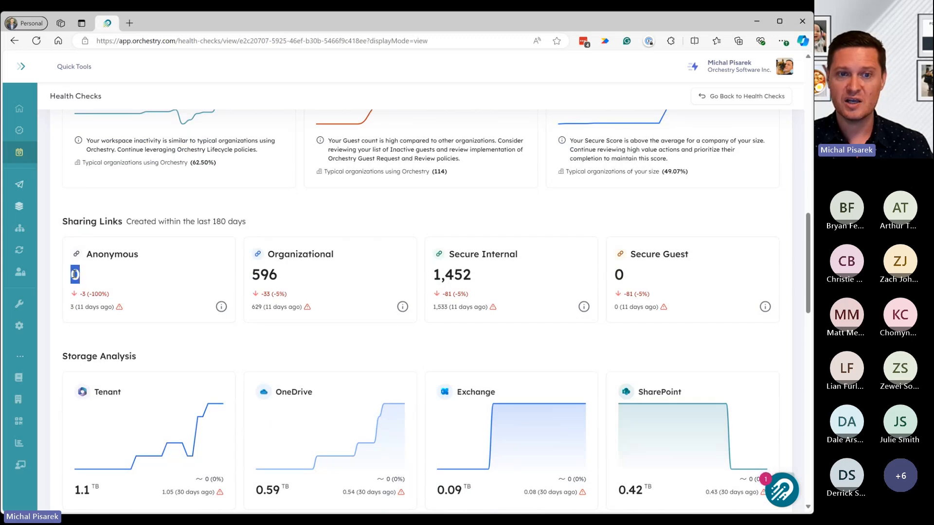
double_click(265, 275)
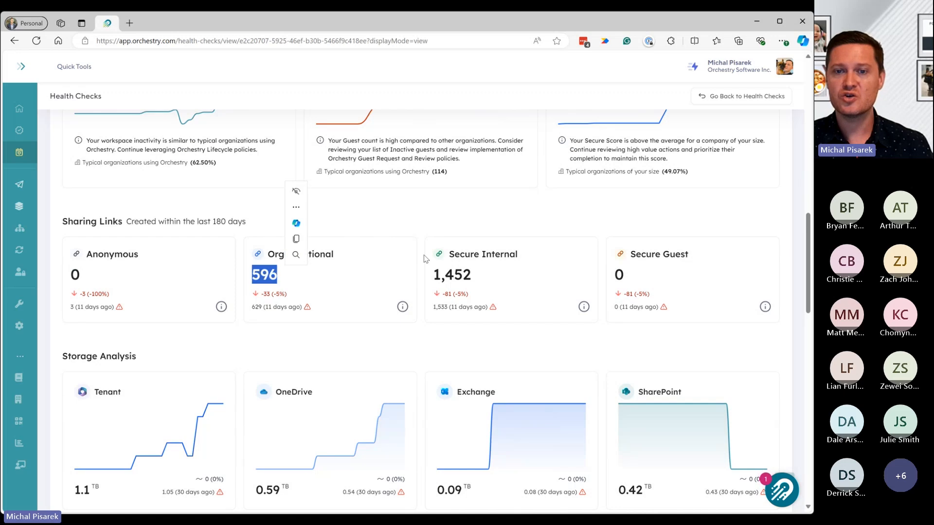
left_click_drag(444, 275, 463, 276)
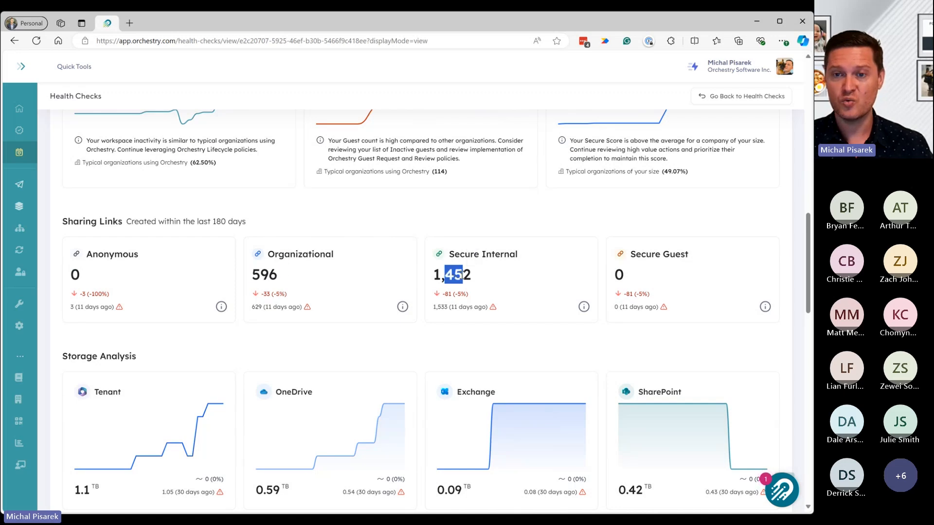
left_click(464, 275)
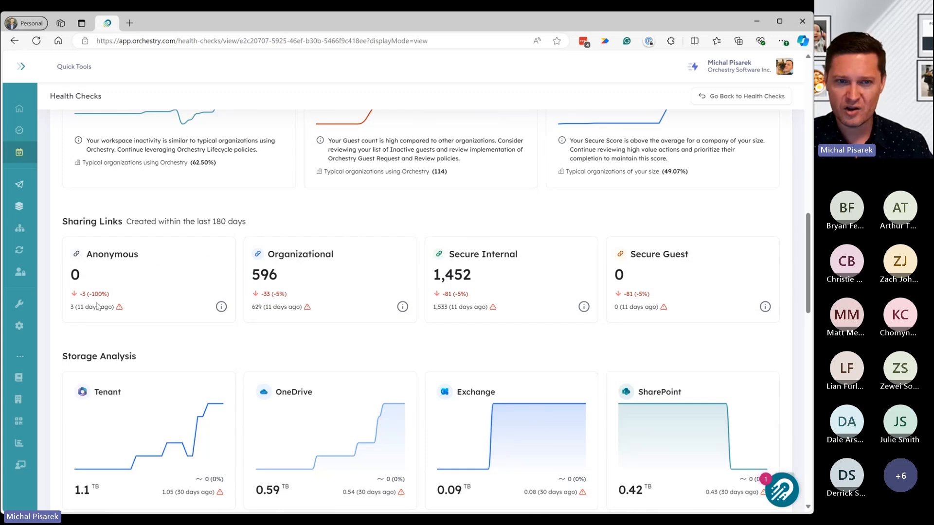
Examine the Storage Analysis charts and the Teams Engagement figures for channel messages, chat messages and reactions.
scroll(155, 257, "down", 2)
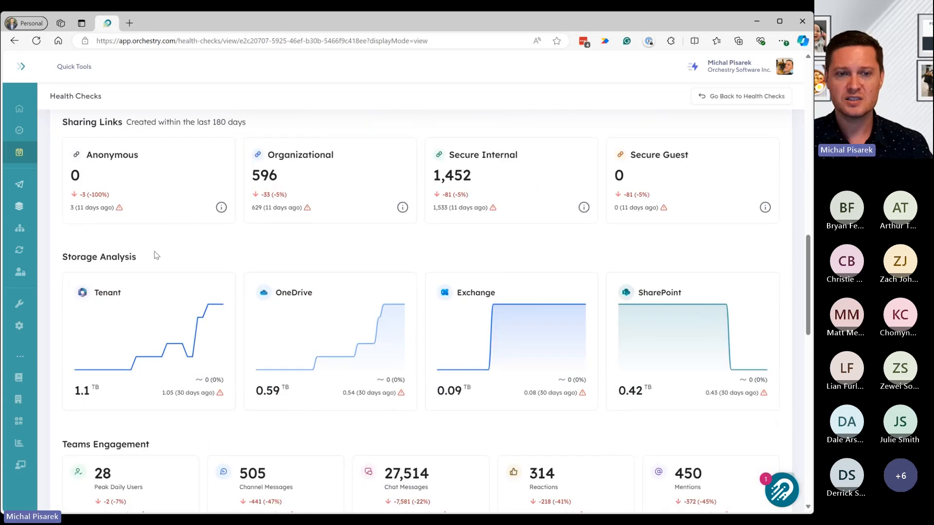
scroll(155, 256, "down", 1)
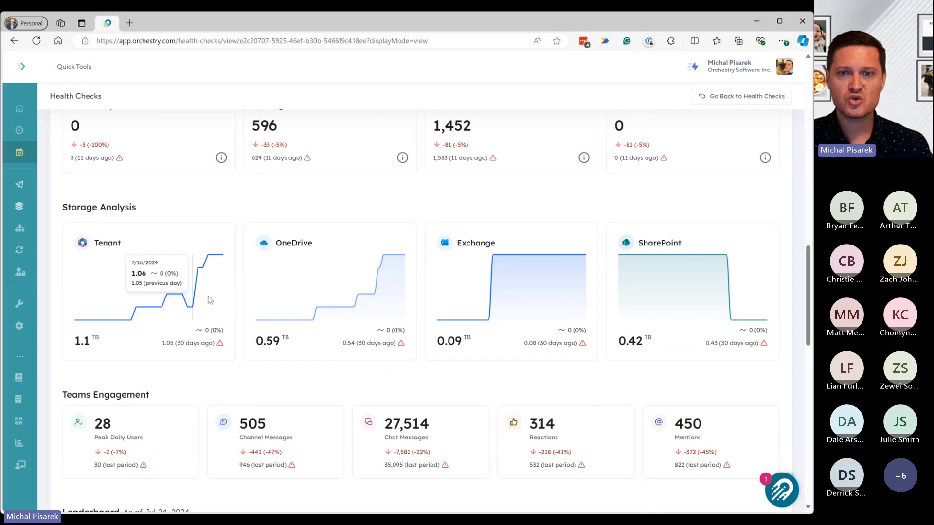
scroll(361, 296, "down", 2)
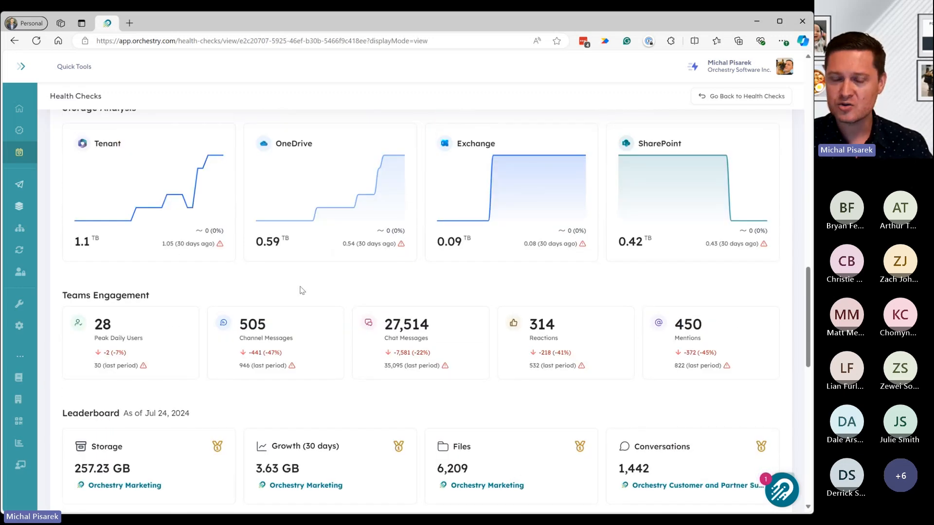
scroll(294, 296, "down", 1)
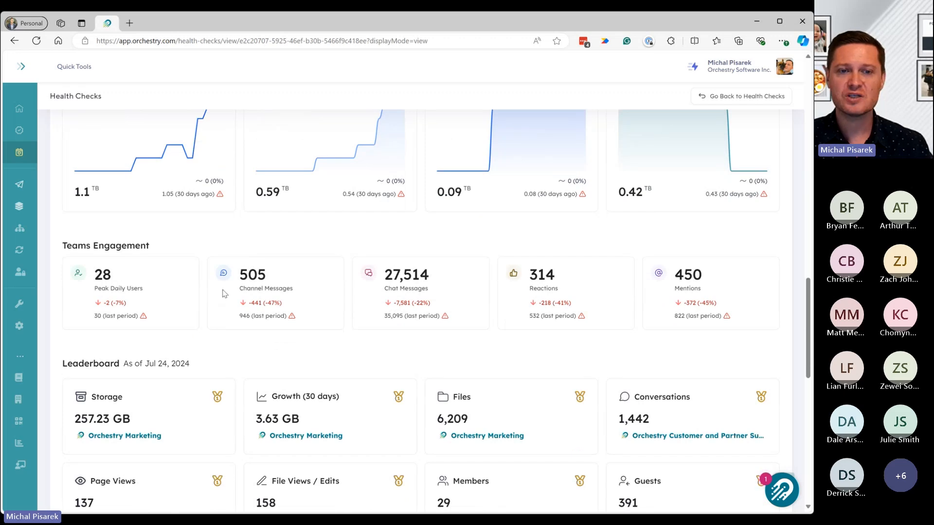
left_click_drag(242, 289, 288, 293)
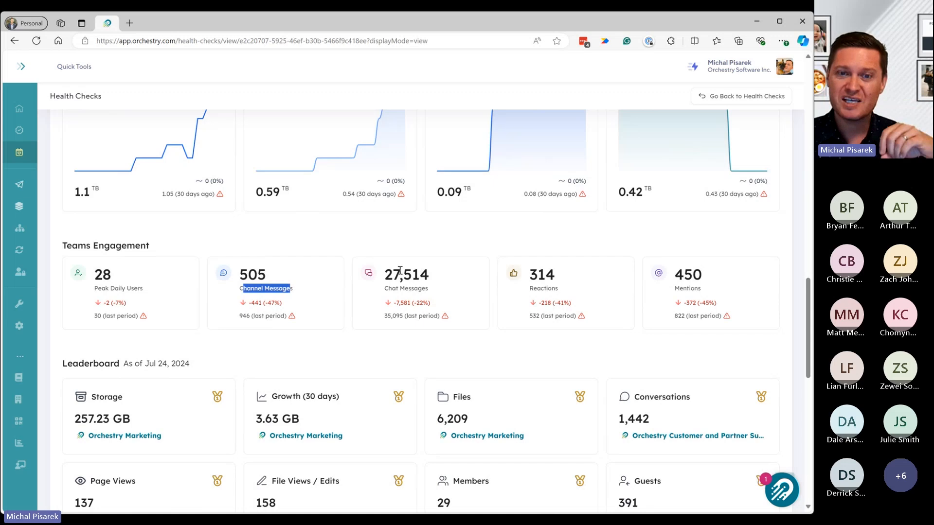
left_click_drag(387, 273, 430, 275)
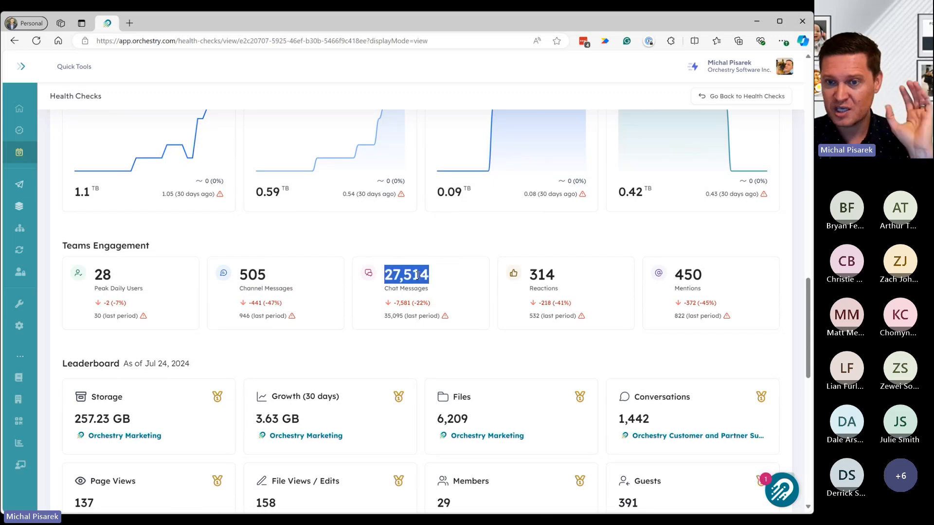
left_click(429, 250)
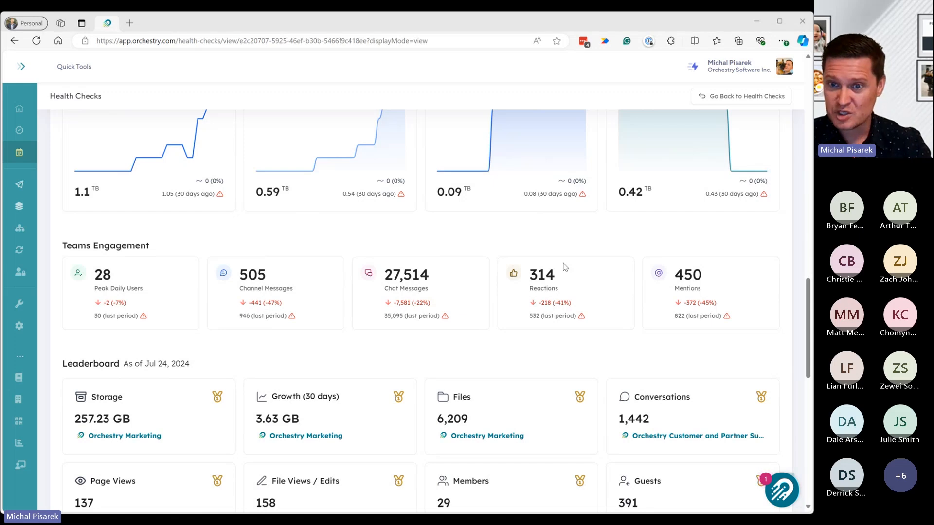
double_click(533, 274)
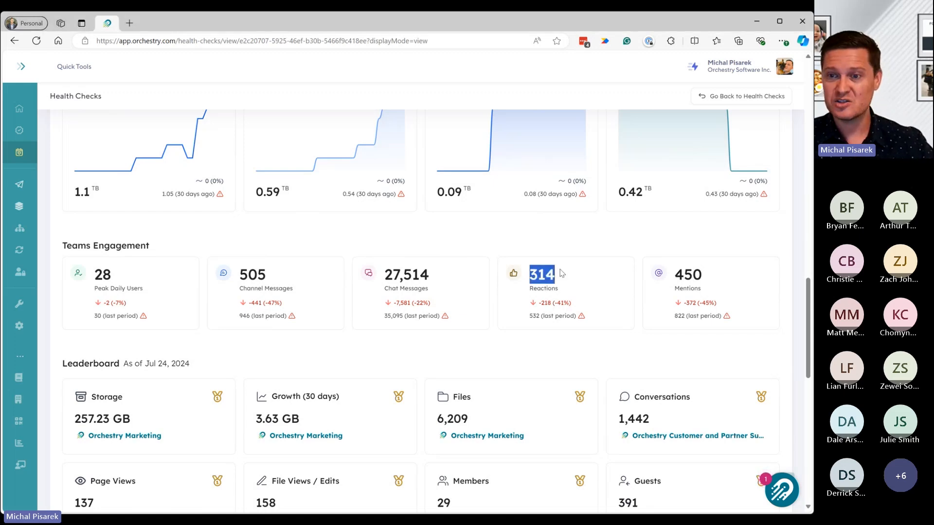
Examine the Leaderboard and read the explanations of its Storage and Growth (30 days) cards.
scroll(454, 257, "down", 2)
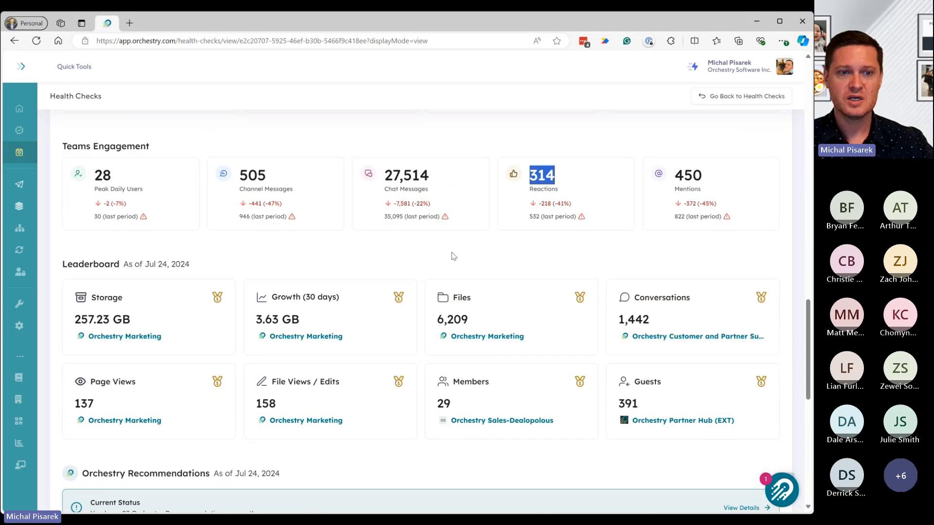
mouse_move(189, 331)
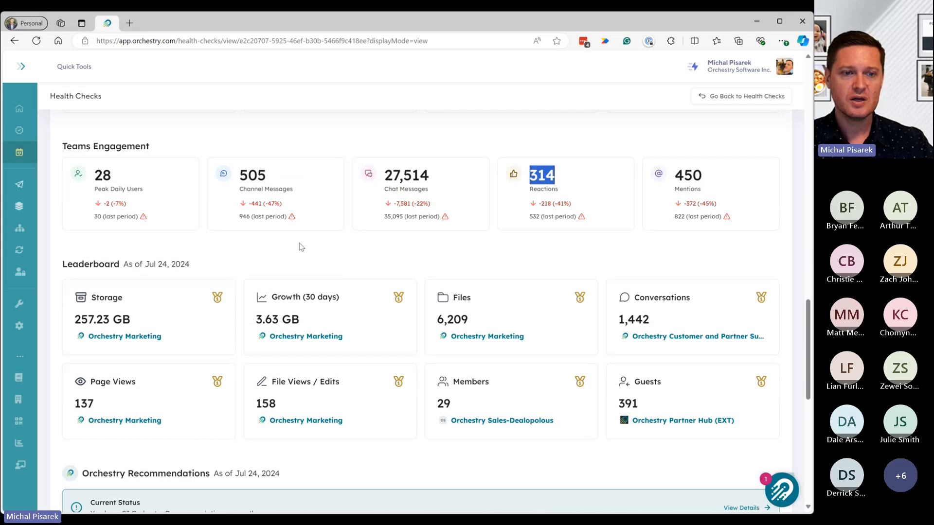
mouse_move(103, 318)
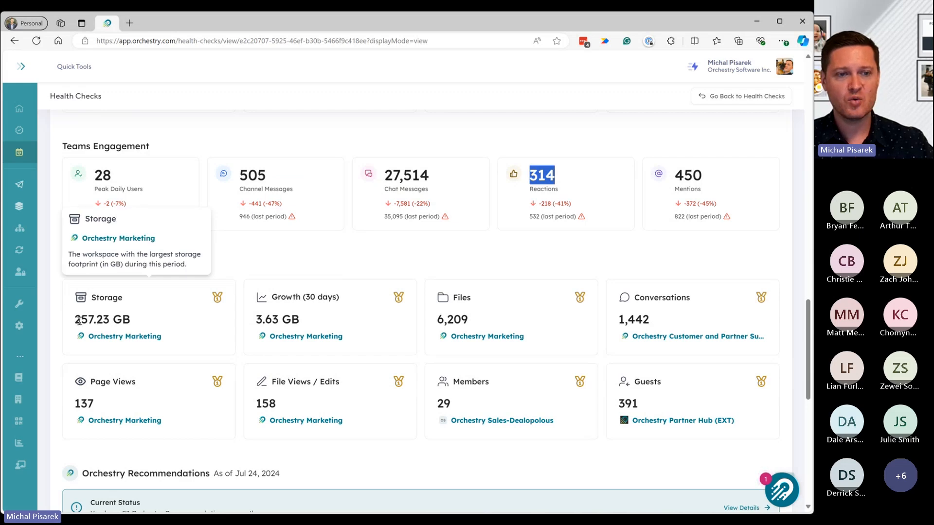
left_click_drag(74, 319, 124, 319)
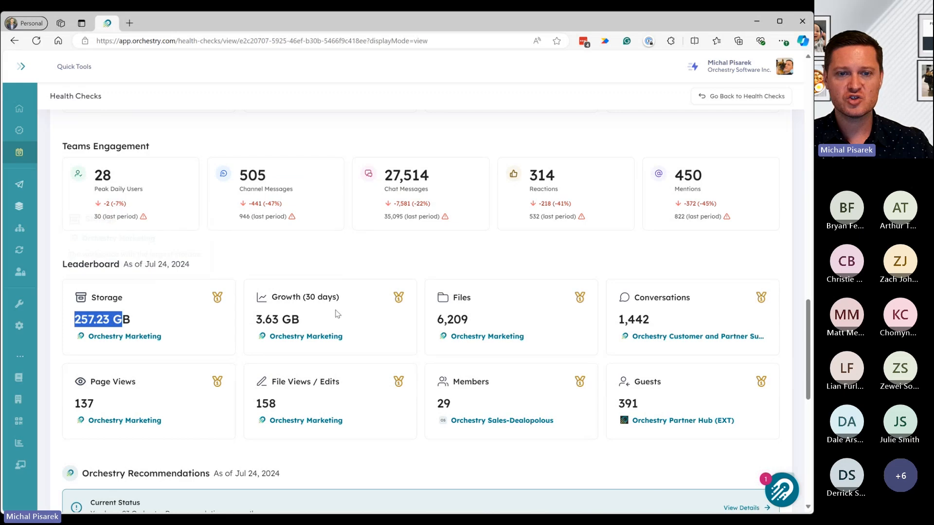
mouse_move(291, 319)
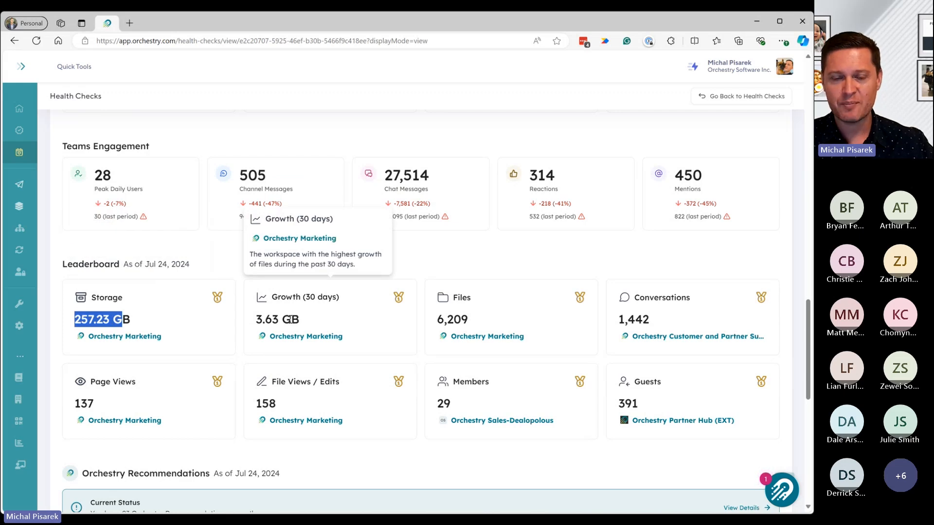
mouse_move(462, 319)
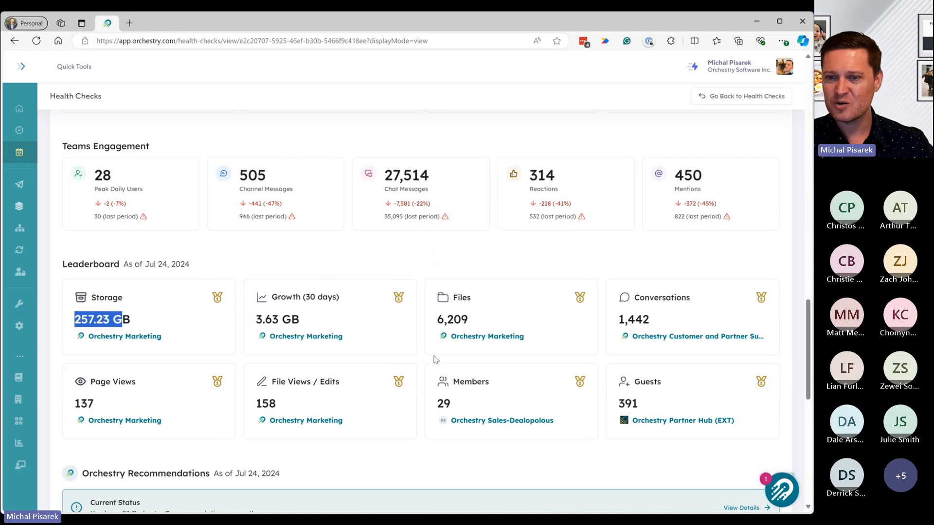
mouse_move(131, 337)
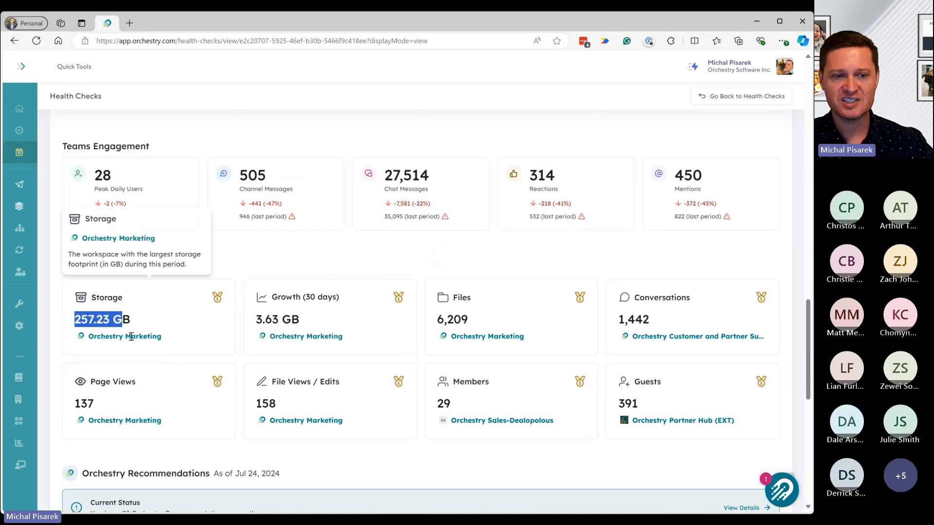
left_click(427, 257)
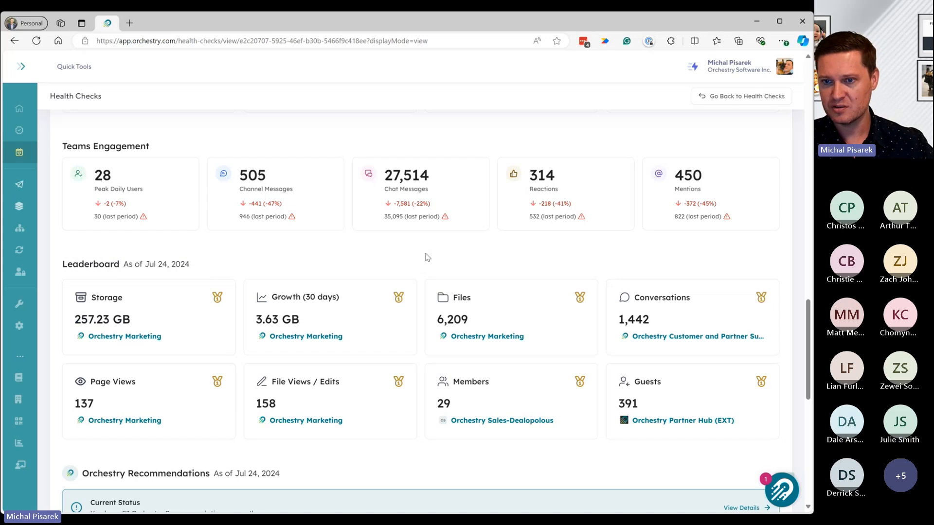
Skim the remainder of the Standard 30 Day Check report and return to the start of the Orchestry Partneropolous 30 day check report.
scroll(419, 234, "down", 2)
scroll(415, 222, "down", 7)
scroll(421, 230, "up", 15)
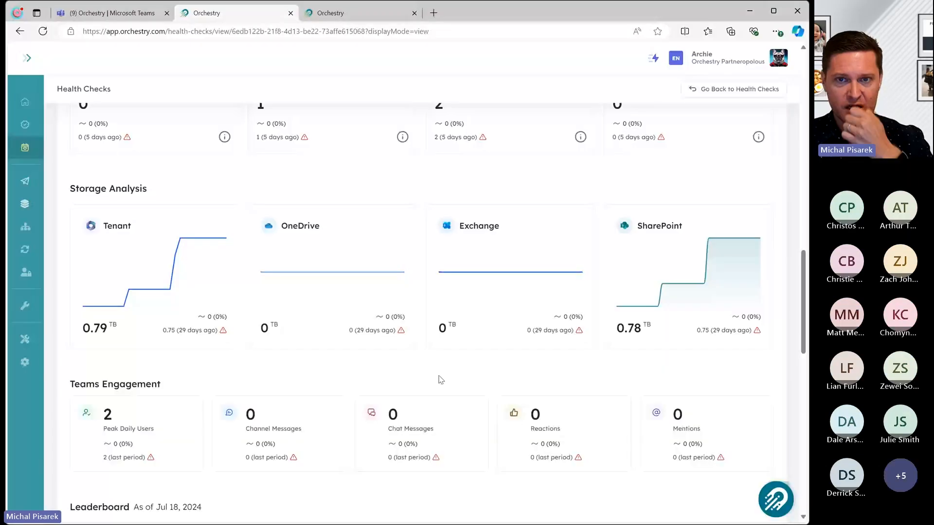
scroll(437, 380, "up", 20)
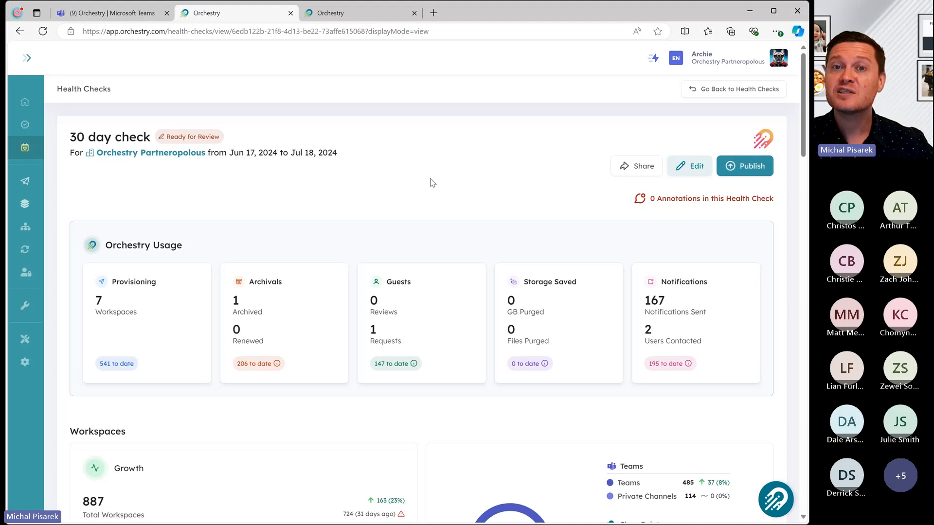
Start editing the 30 day check and annotate Benchmarks with "We really need to look at our secure score as its terrible".
left_click(691, 172)
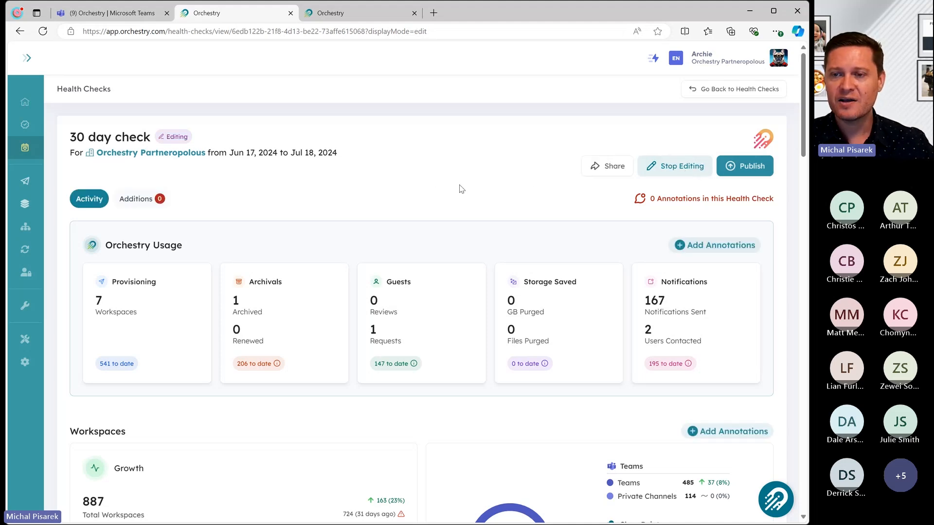
scroll(445, 209, "down", 10)
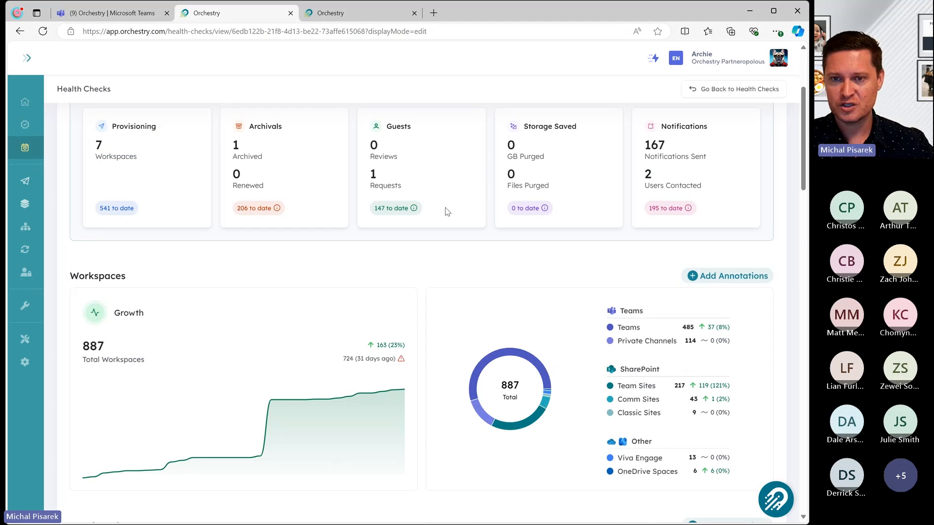
scroll(446, 211, "down", 2)
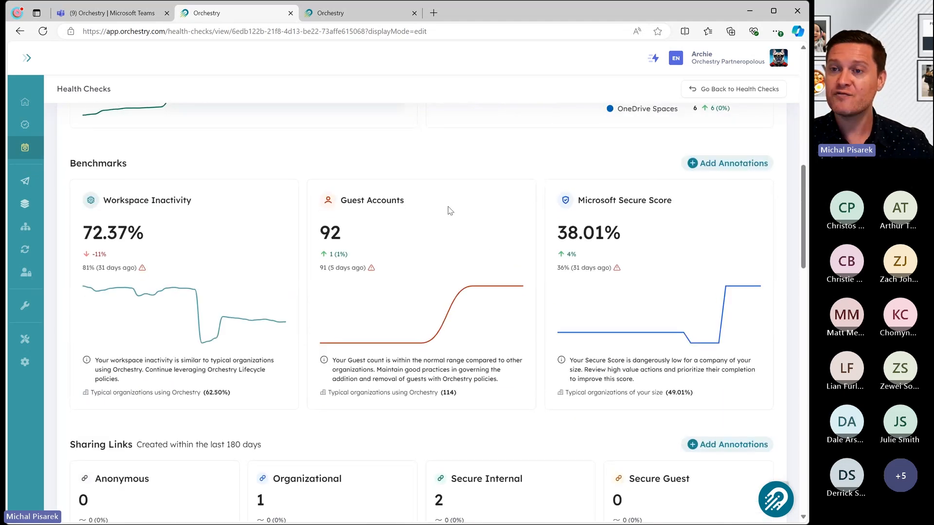
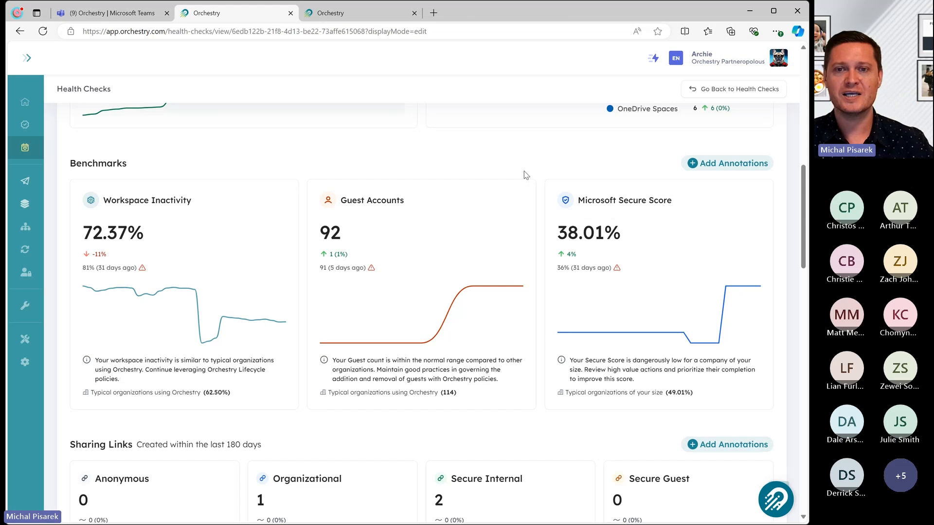
mouse_move(725, 302)
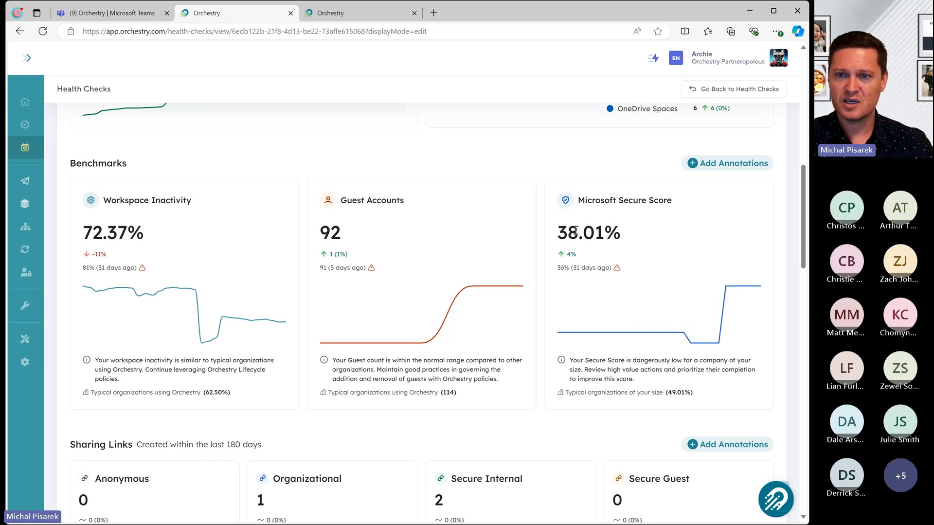
left_click(728, 164)
type("We really need to c")
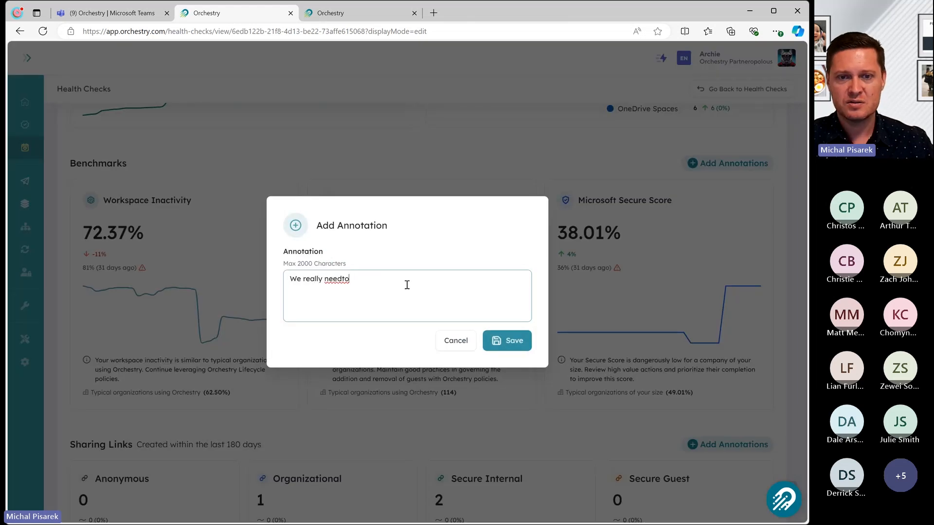
type("ook at our secu")
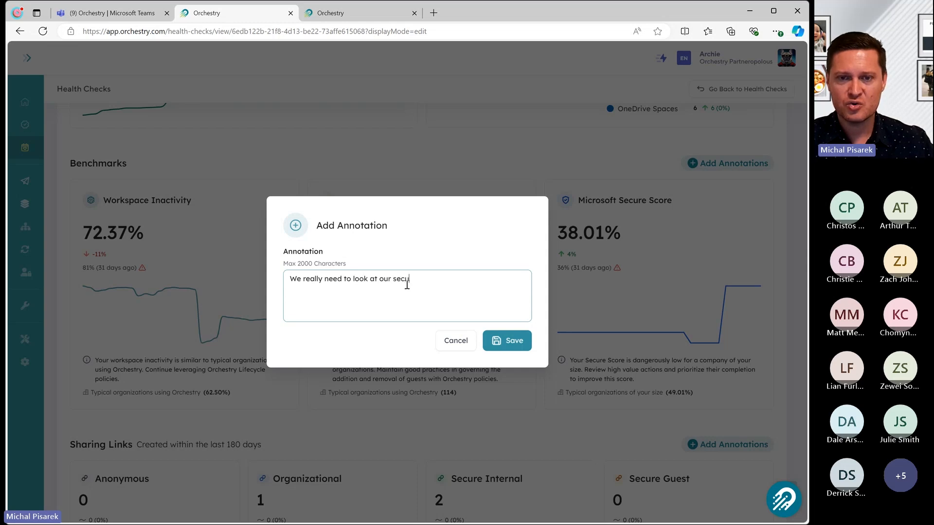
type("re score a")
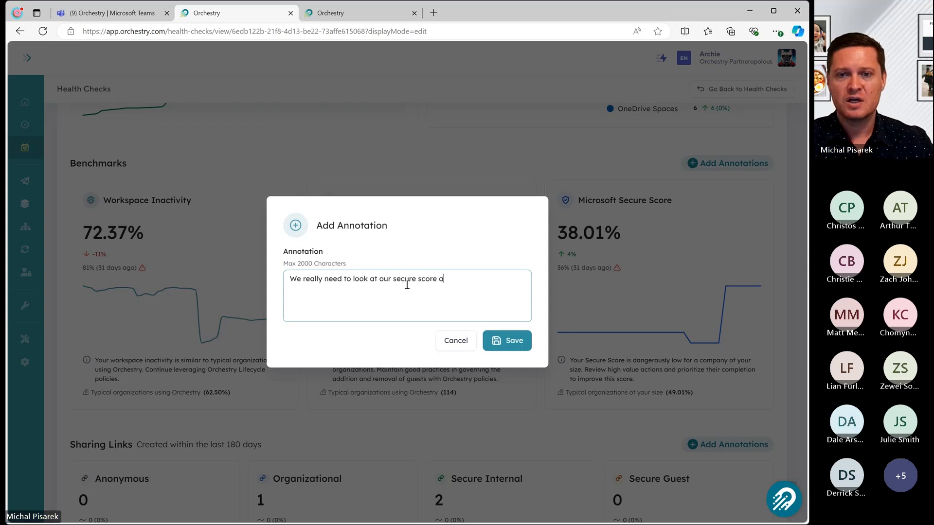
type("s it")
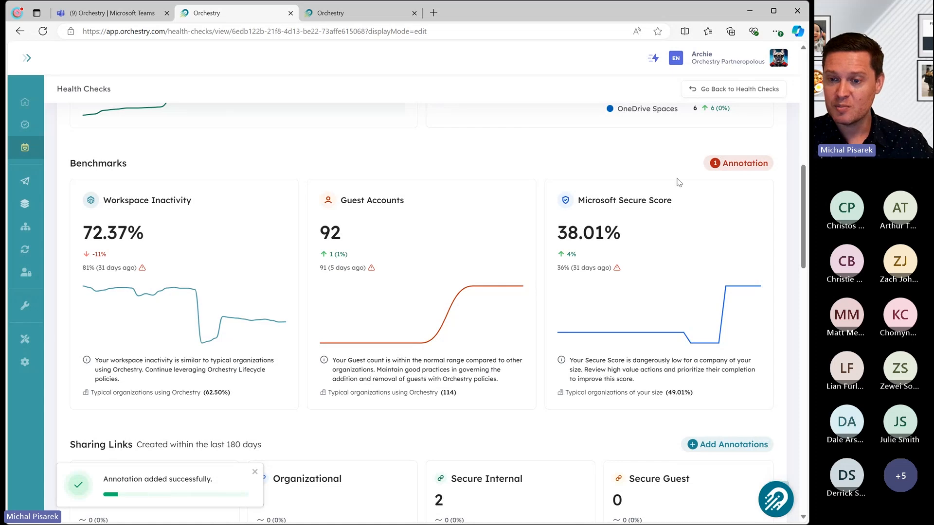
Add the annotation "Why is no one using Teams...like at all." to the Teams Engagement section.
scroll(570, 204, "down", 2)
scroll(570, 205, "up", 3)
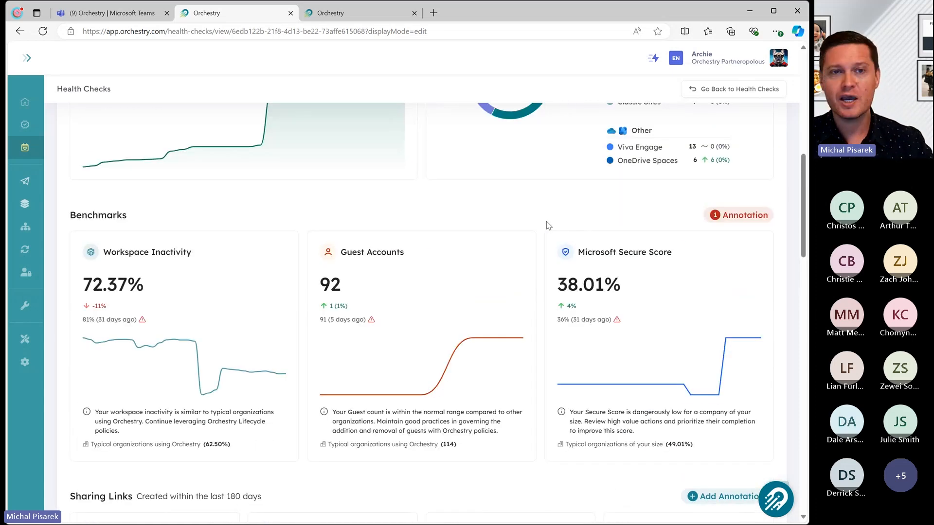
scroll(535, 216, "down", 2)
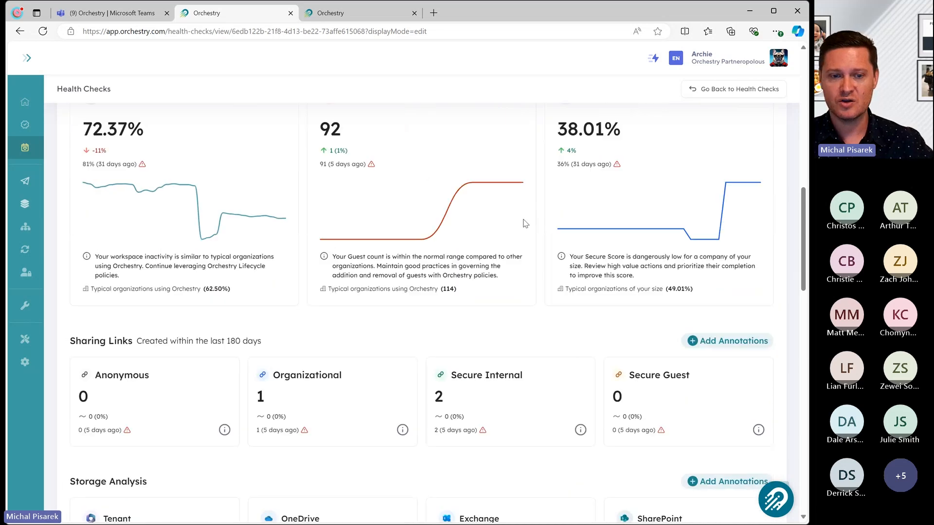
scroll(487, 224, "down", 5)
scroll(486, 227, "down", 6)
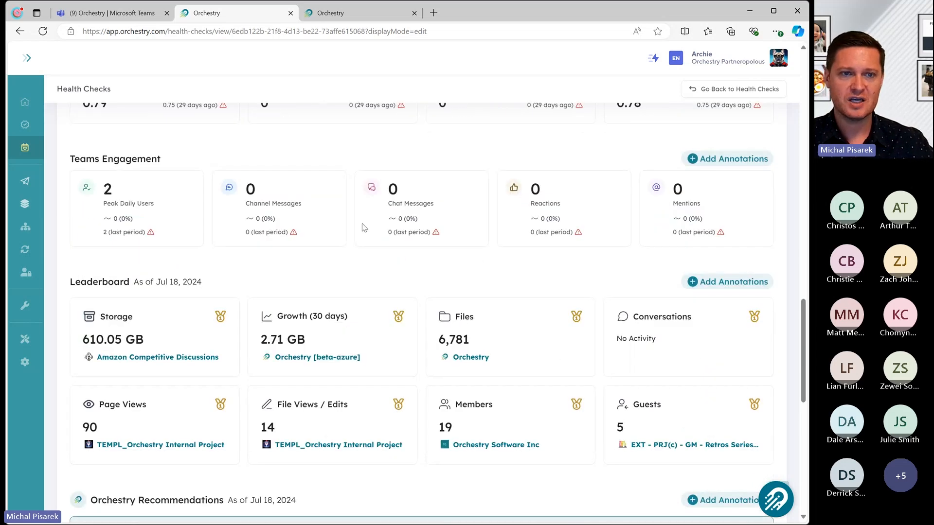
left_click(729, 159)
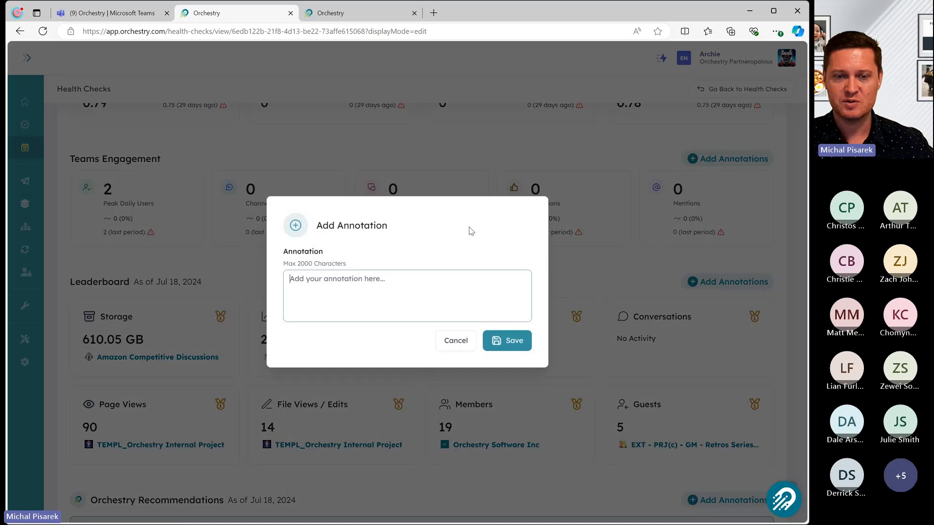
left_click(446, 284)
type("Why is no one using Team")
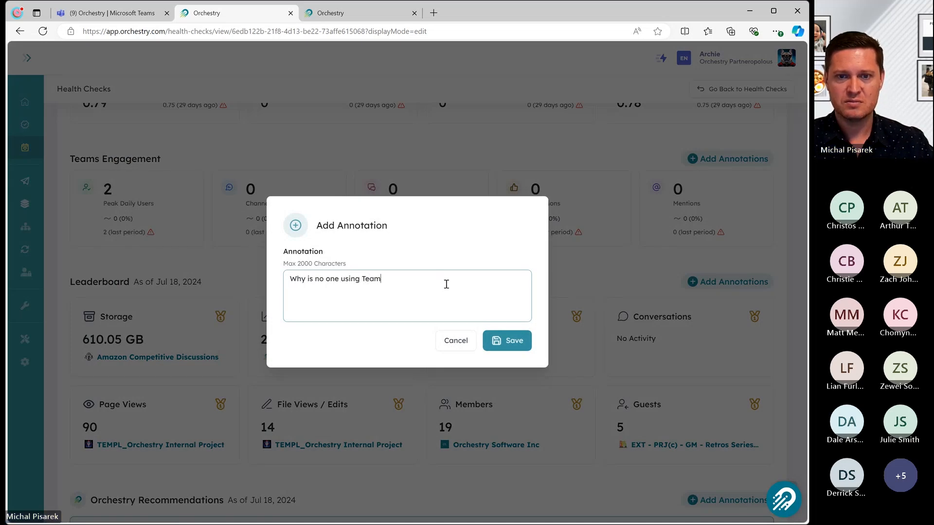
type("s...like")
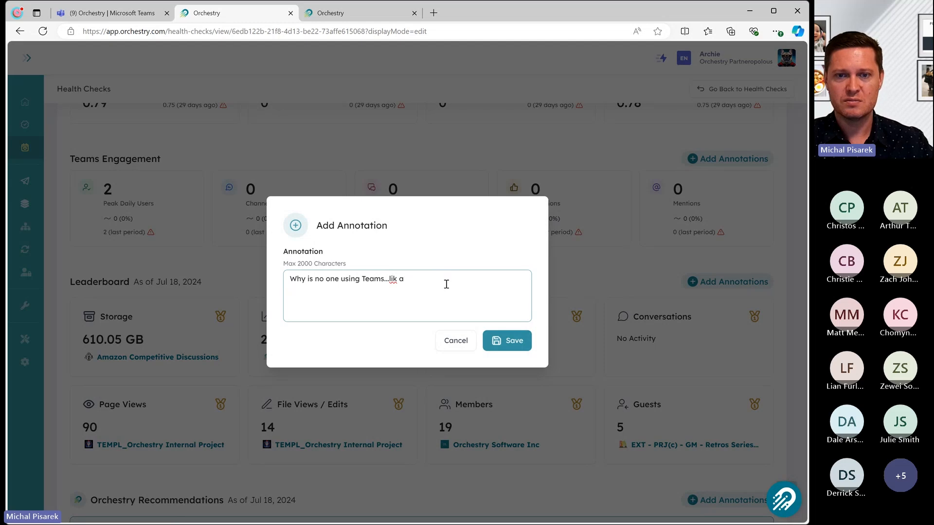
type(" at all.")
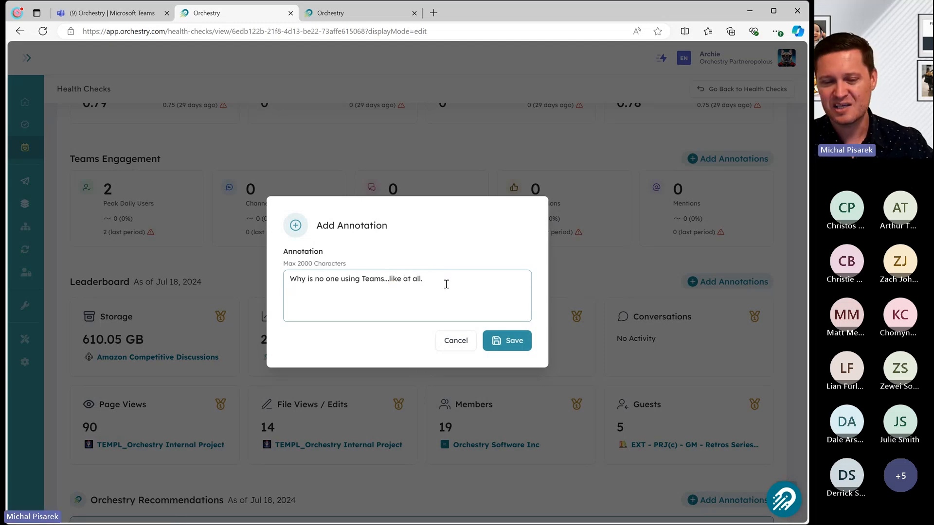
left_click(495, 339)
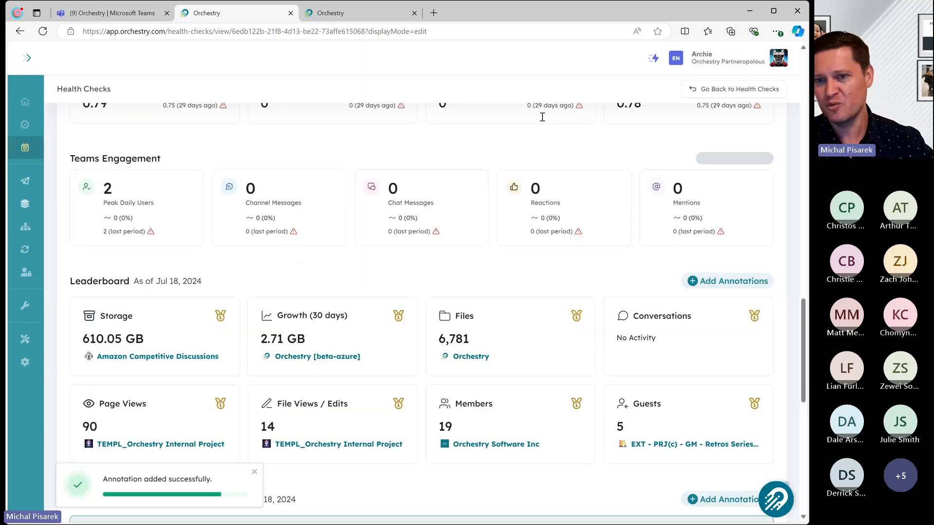
Add the general annotation "Its looking good but some areas for concern" to the health check's Additions.
scroll(462, 228, "down", 5)
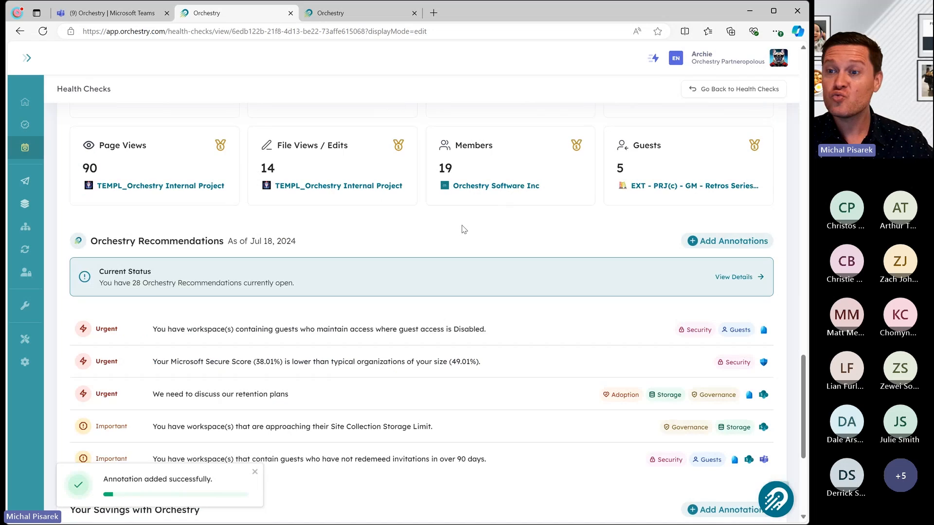
scroll(462, 243, "down", 5)
scroll(426, 297, "up", 15)
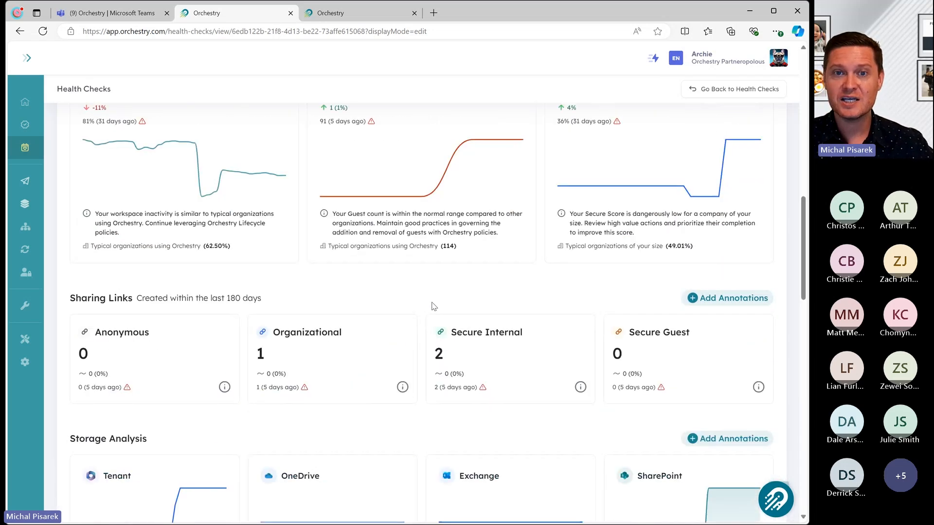
scroll(433, 306, "up", 15)
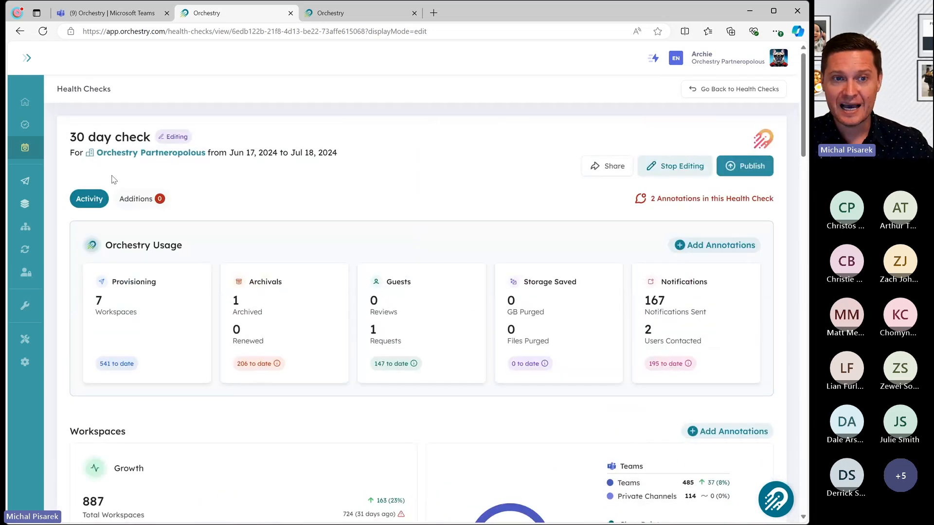
left_click(136, 199)
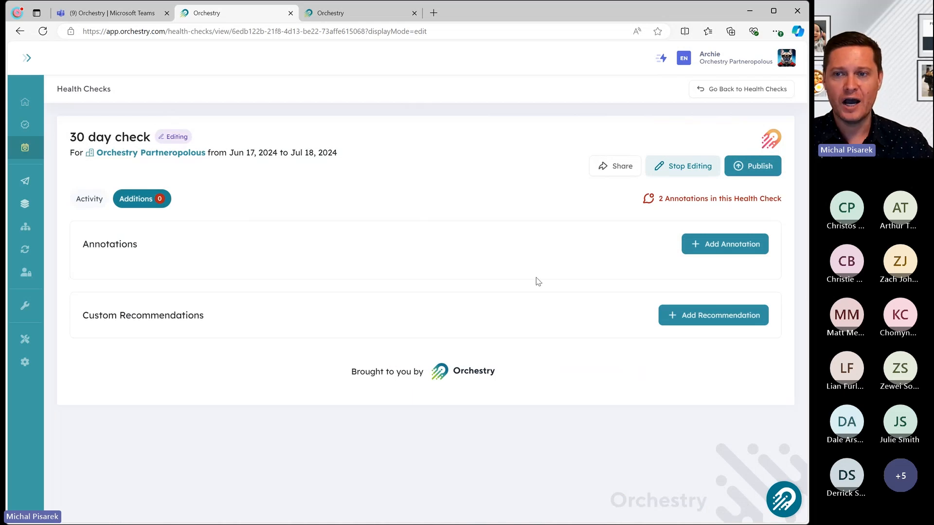
left_click(724, 244)
type("Its looking go")
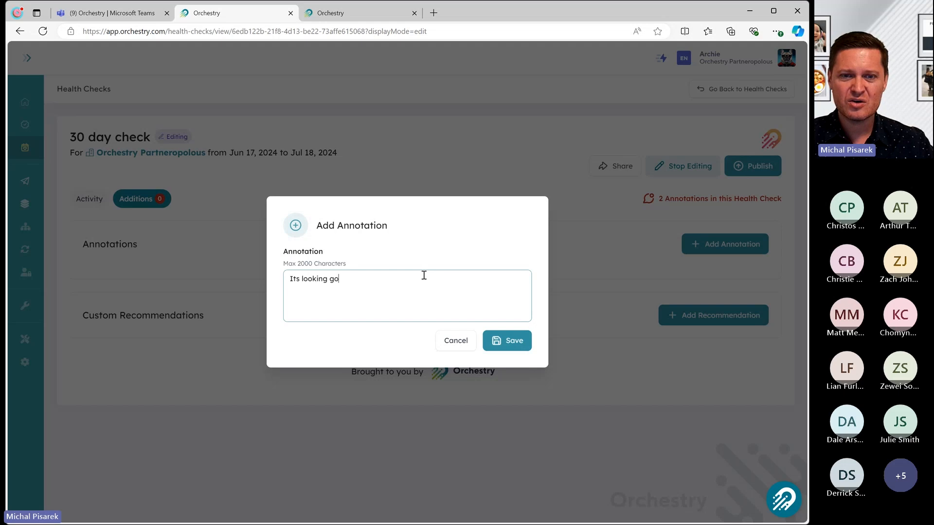
type("od but some areas for concern")
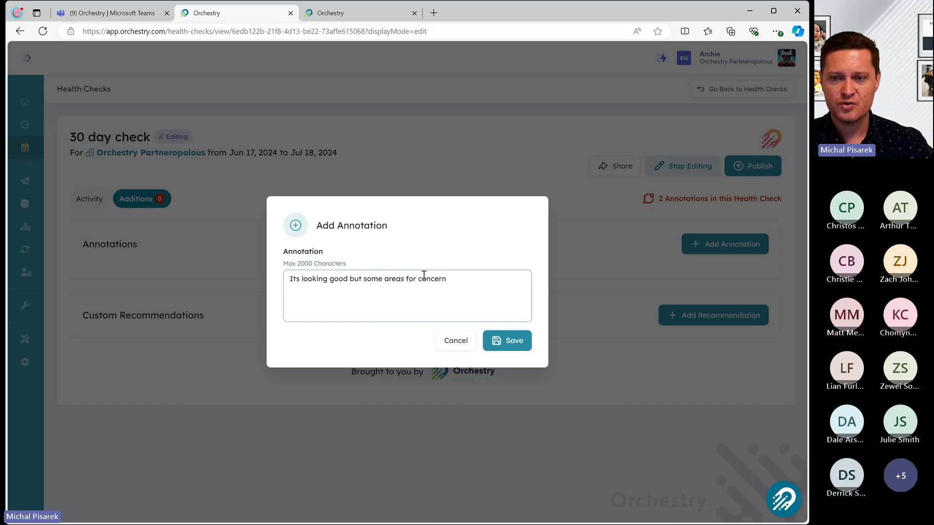
left_click(509, 340)
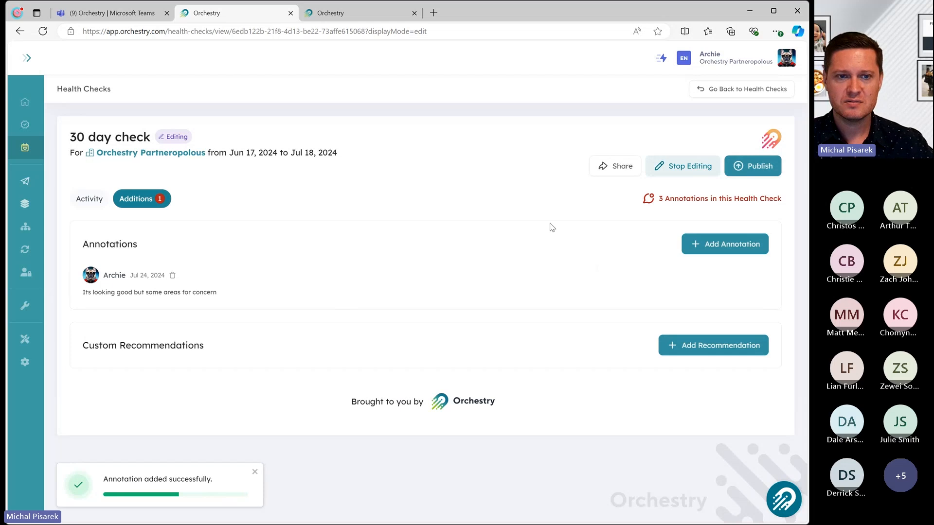
Stop editing the 30 day check, publish it and return to its Activity view.
left_click(677, 168)
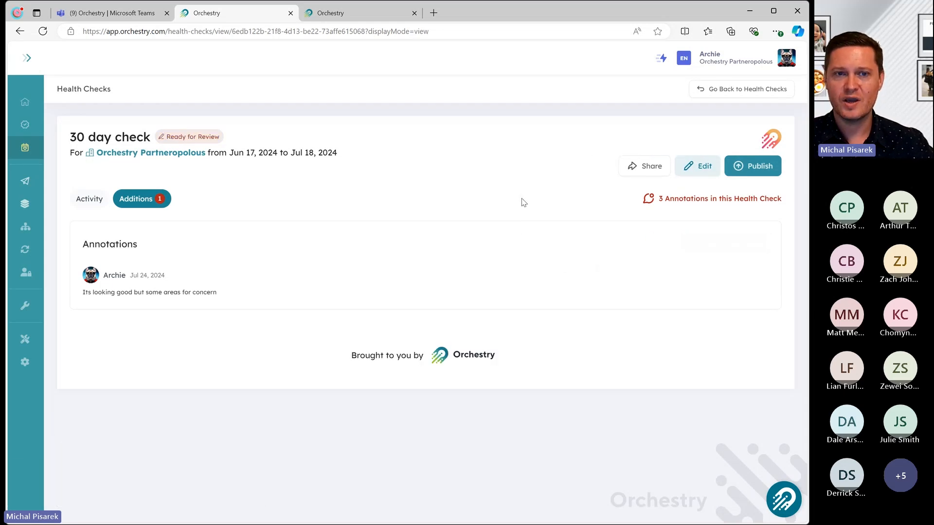
left_click(743, 171)
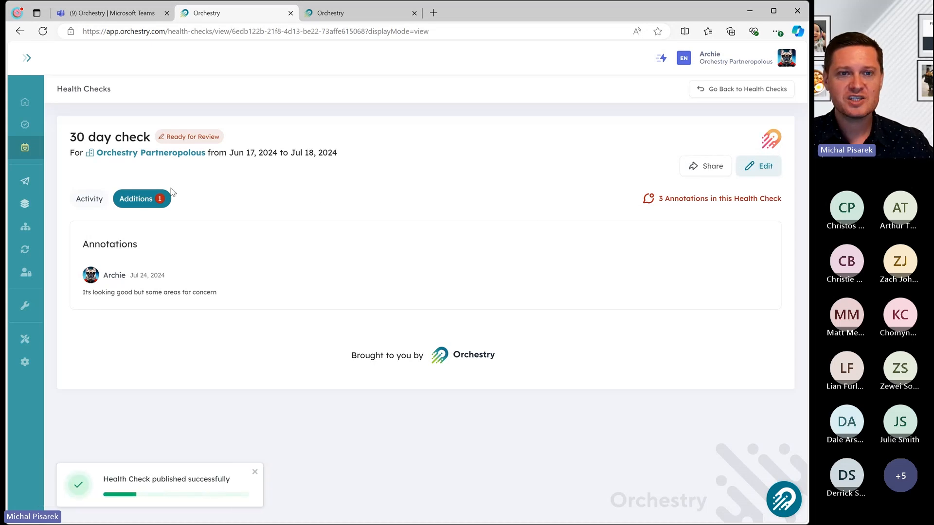
left_click(87, 200)
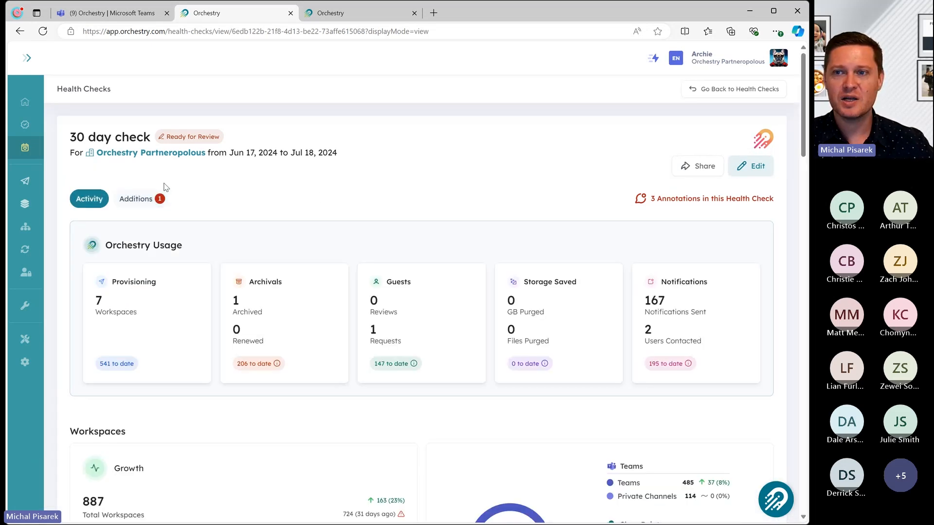
Go back to the Health Checks list, view the 30 day check's sharing settings and close them without adding viewers.
left_click(715, 90)
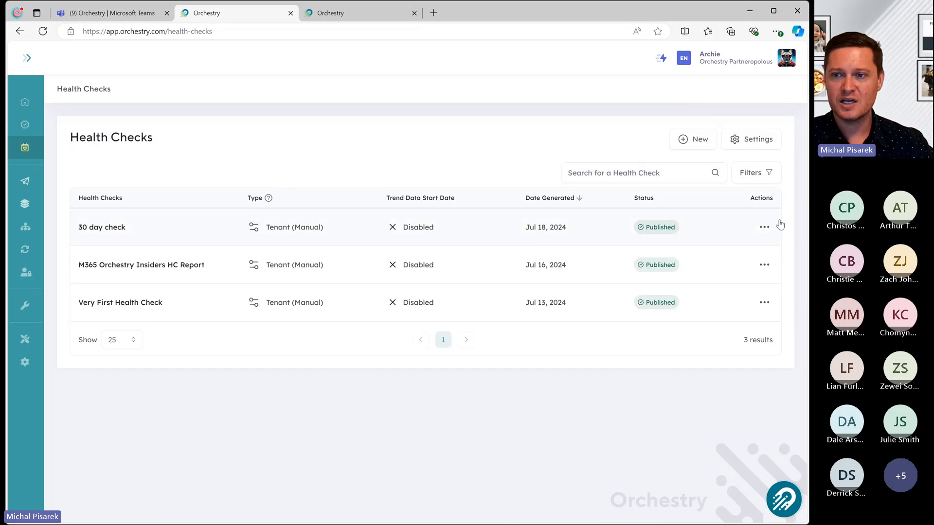
left_click(766, 227)
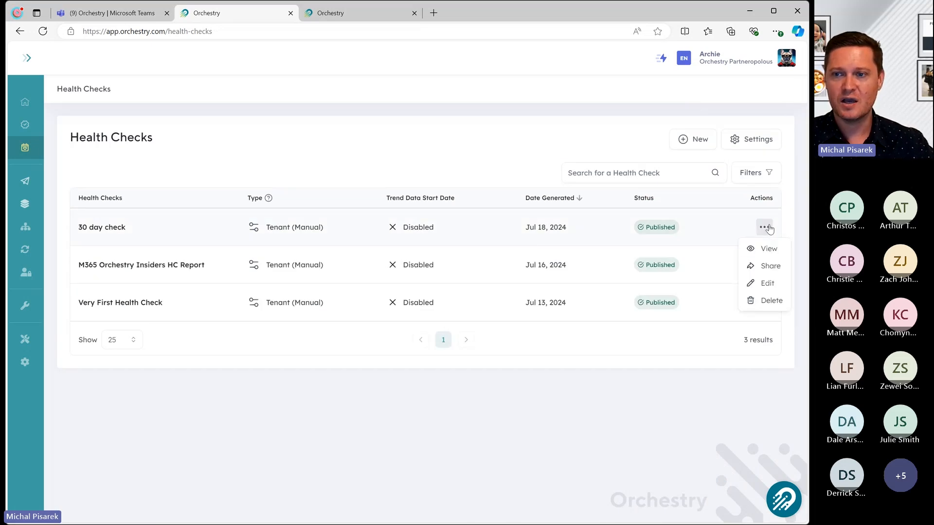
left_click(770, 266)
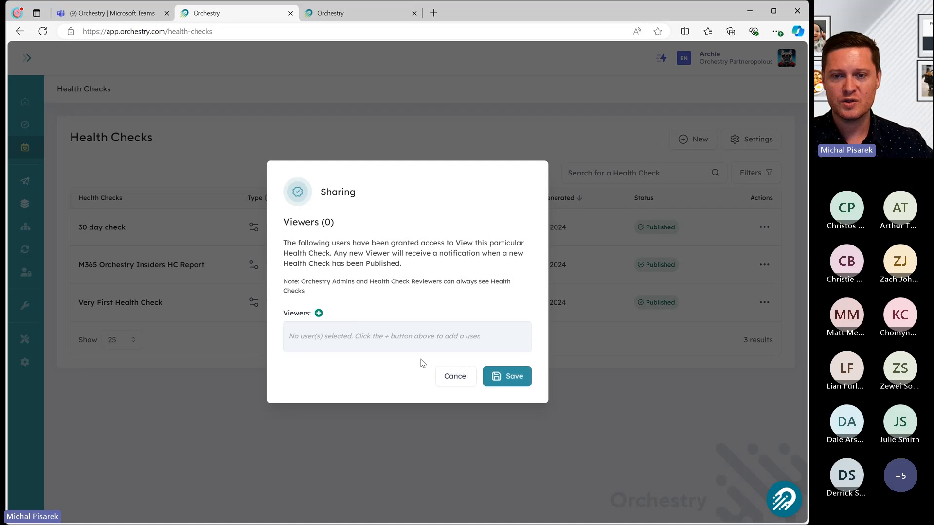
left_click(456, 377)
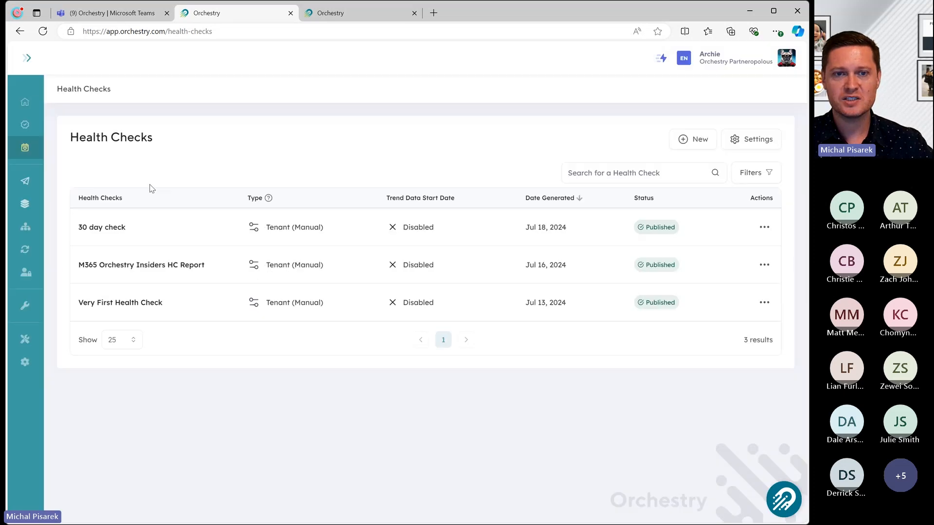
Reopen the 30 day check and read the annotation attached to its Benchmarks section.
left_click(89, 231)
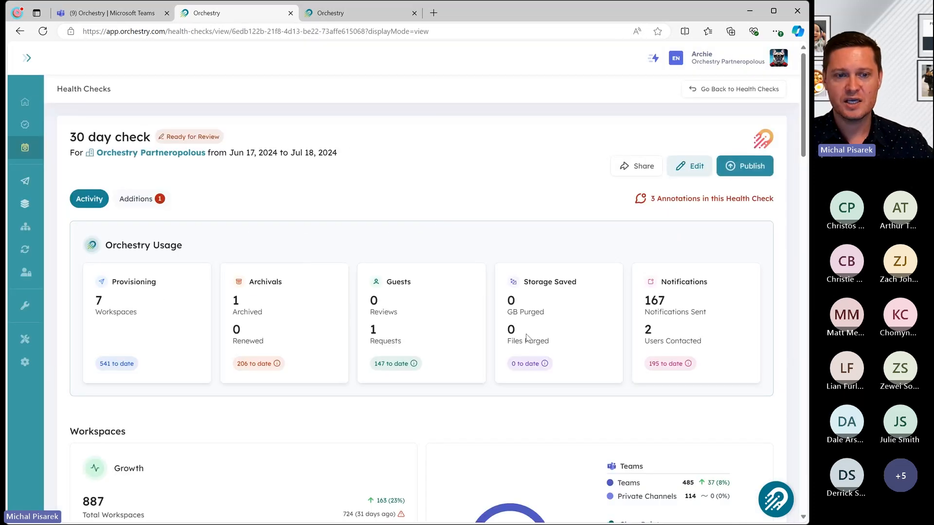
scroll(359, 244, "down", 5)
scroll(372, 246, "up", 5)
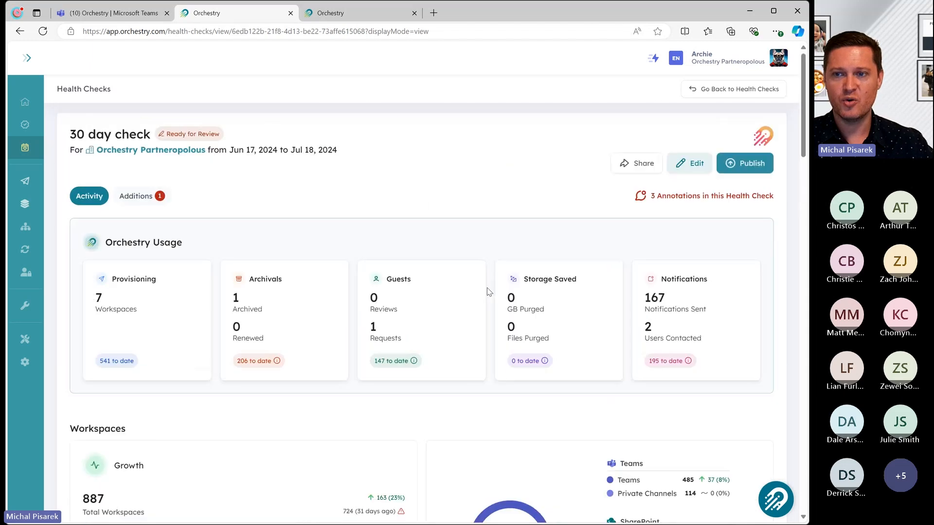
scroll(200, 197, "down", 5)
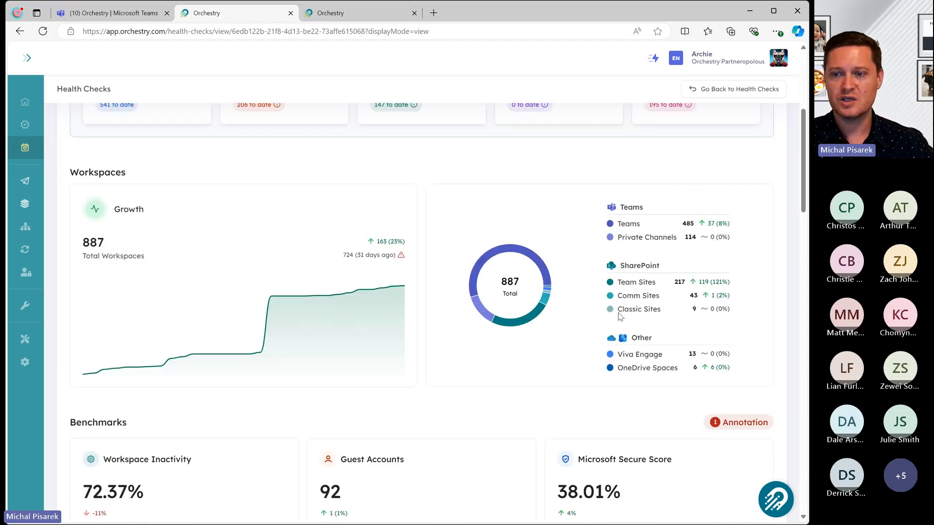
left_click(739, 422)
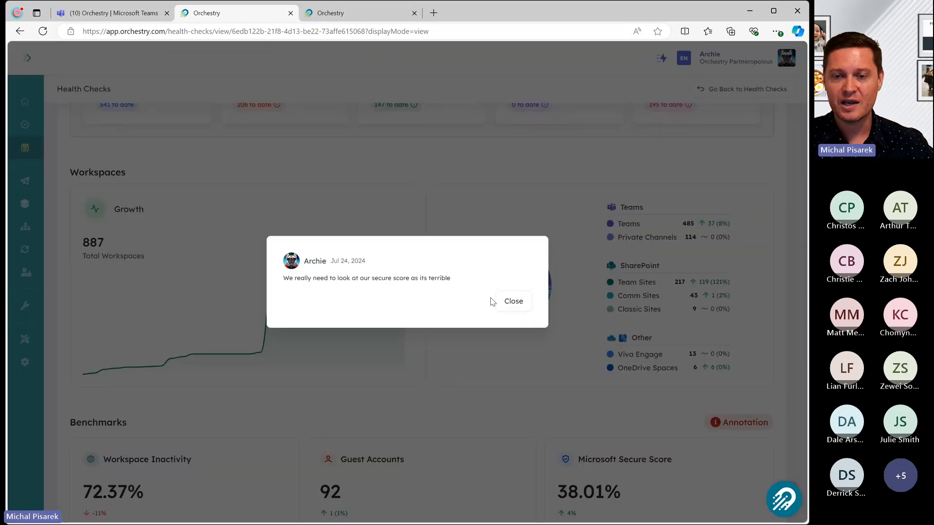
Close the Benchmarks annotation and review the 30 day check's usage, workspace, benchmark, sharing link and storage sections.
left_click(514, 301)
scroll(486, 335, "down", 6)
scroll(467, 350, "up", 6)
scroll(470, 357, "up", 1)
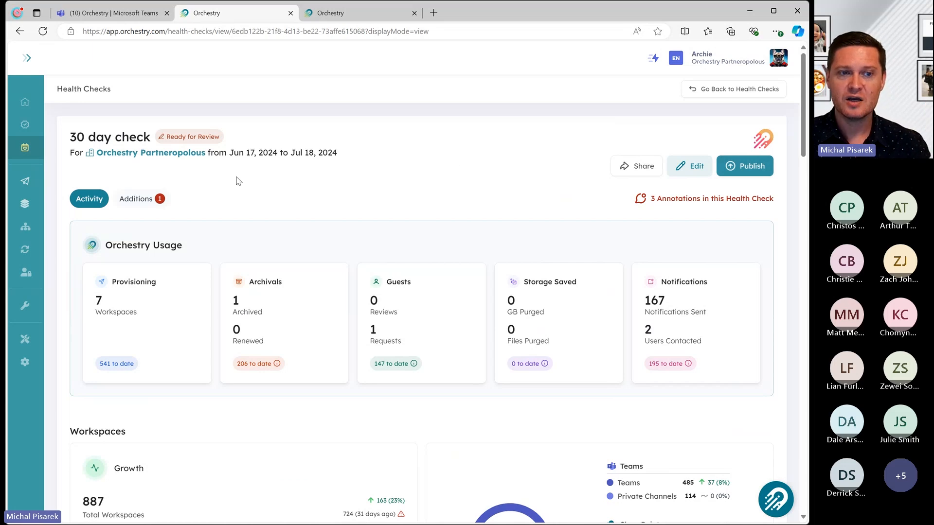
mouse_move(41, 306)
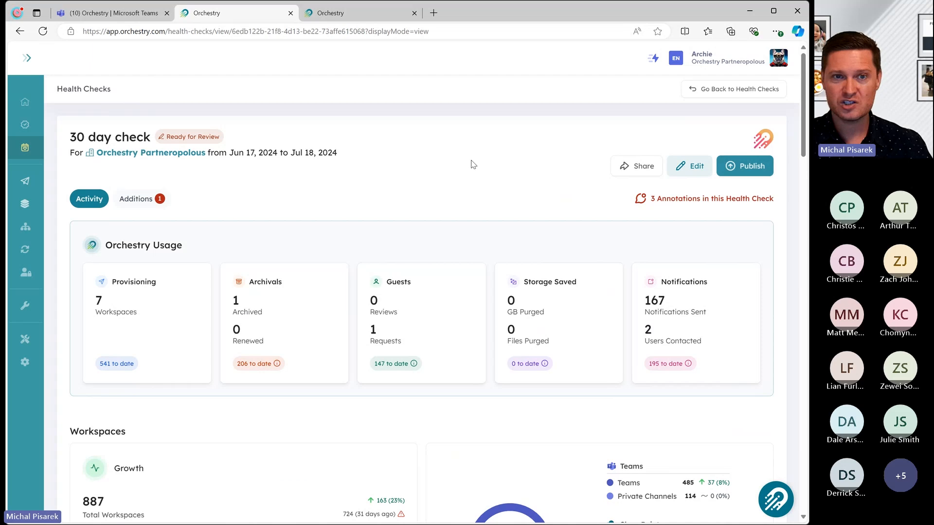
scroll(485, 163, "down", 4)
scroll(412, 239, "down", 6)
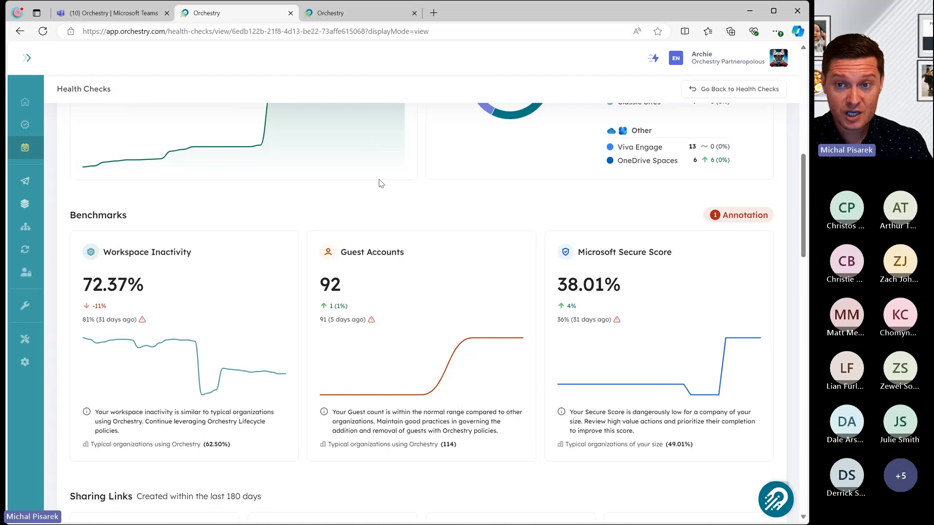
scroll(321, 204, "down", 3)
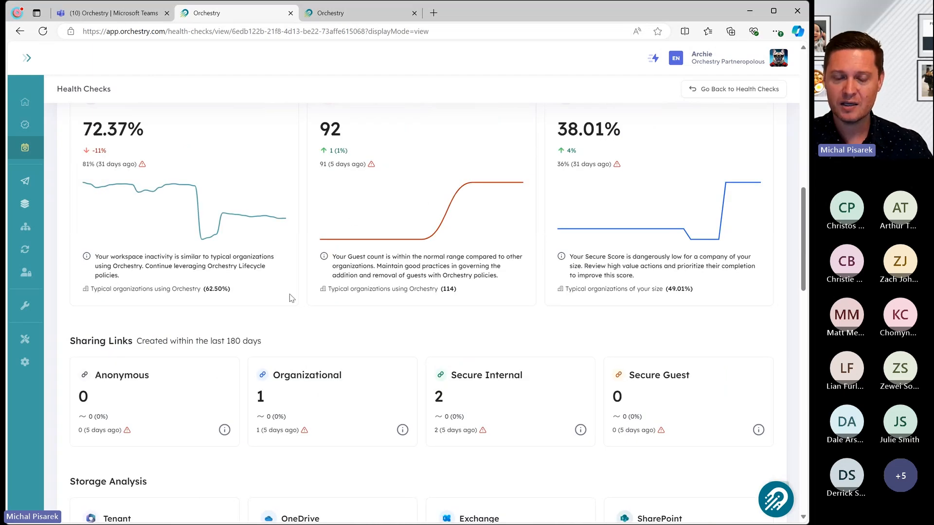
scroll(312, 291, "down", 1)
scroll(331, 280, "down", 2)
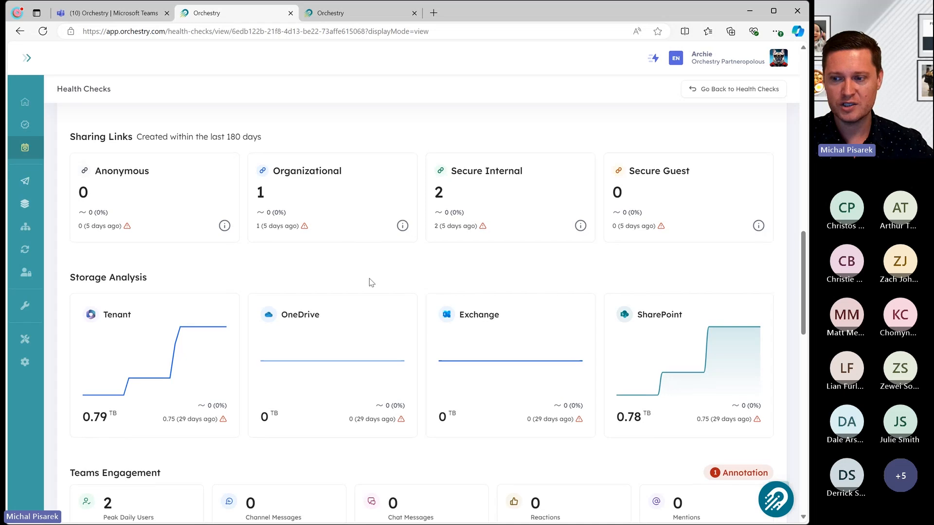
scroll(369, 278, "up", 15)
scroll(398, 271, "up", 3)
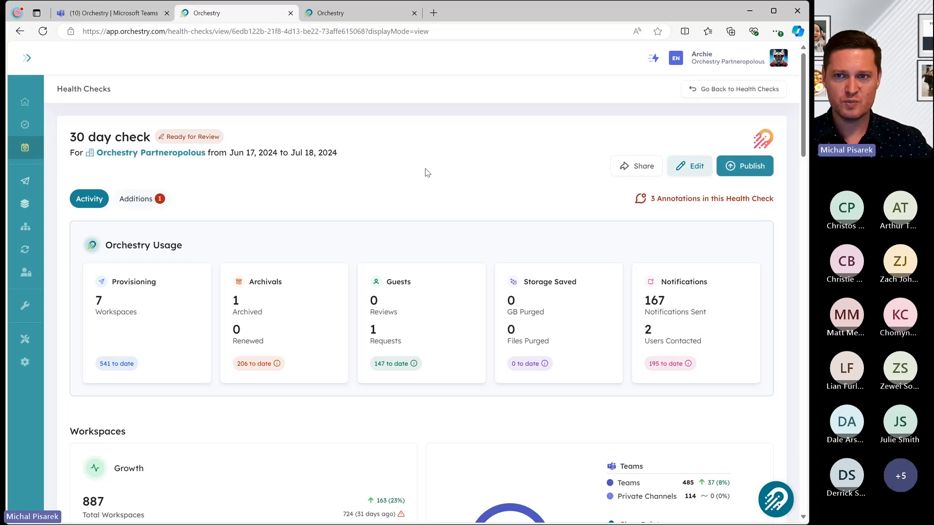
Return to the Health Checks list, reopen the 30 day check and examine its Workspace Inactivity benchmark.
left_click(721, 93)
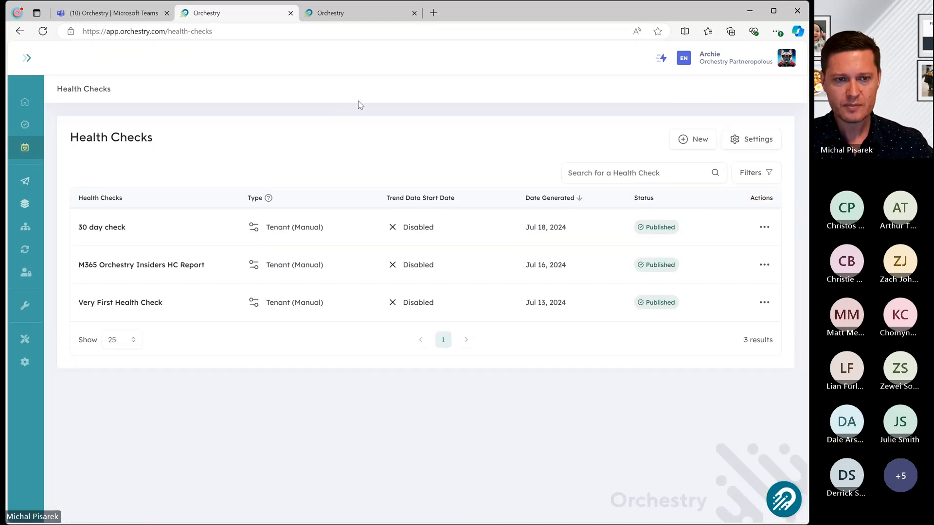
left_click(92, 227)
scroll(392, 185, "down", 12)
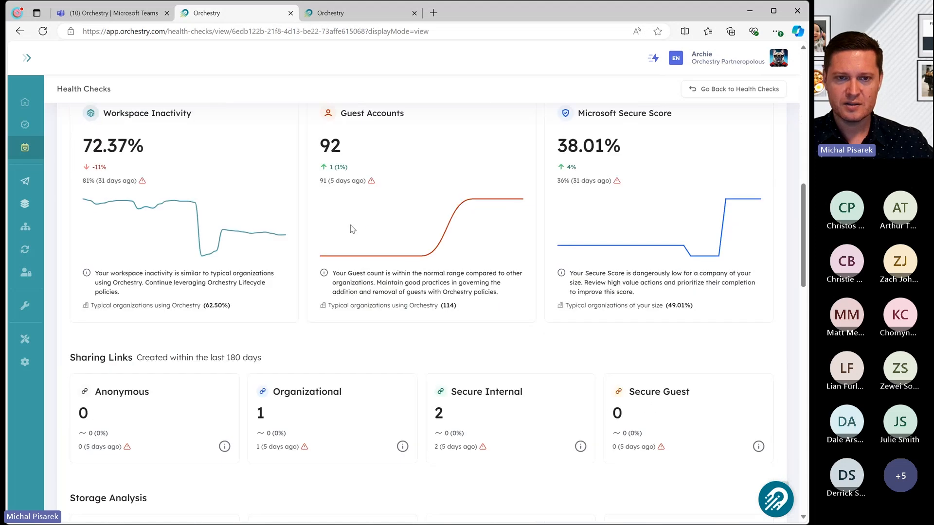
scroll(171, 197, "up", 1)
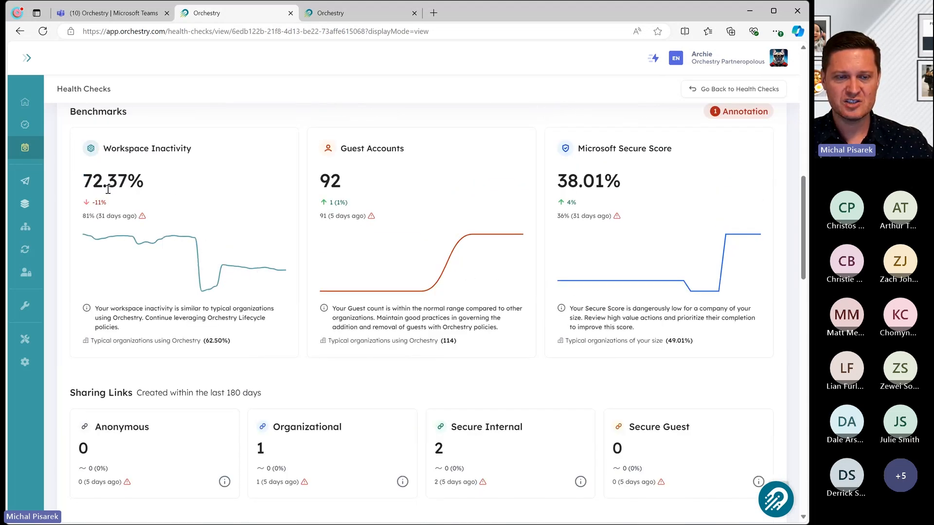
left_click_drag(92, 184, 129, 187)
left_click(166, 202)
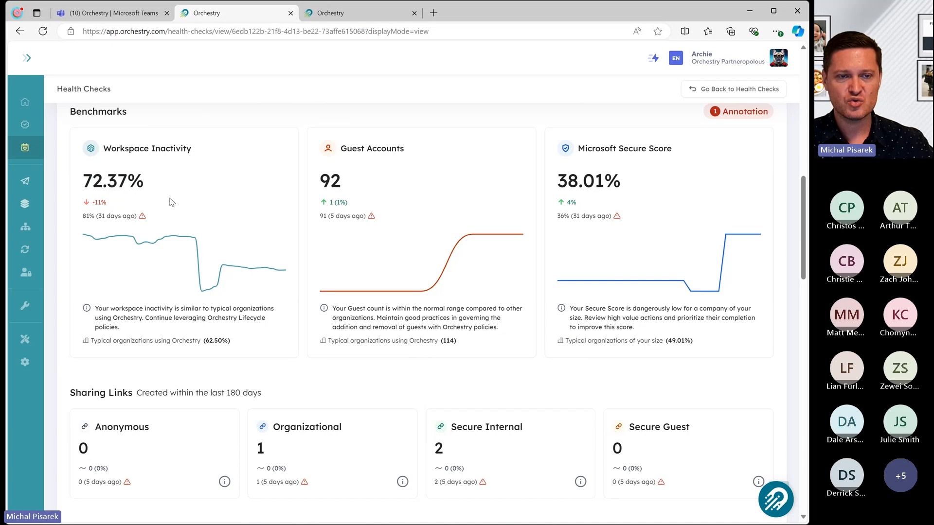
Review the report's Teams Engagement, Leaderboard and Orchestry Recommendations sections, ending back at its beginning.
scroll(185, 195, "down", 3)
scroll(202, 176, "down", 8)
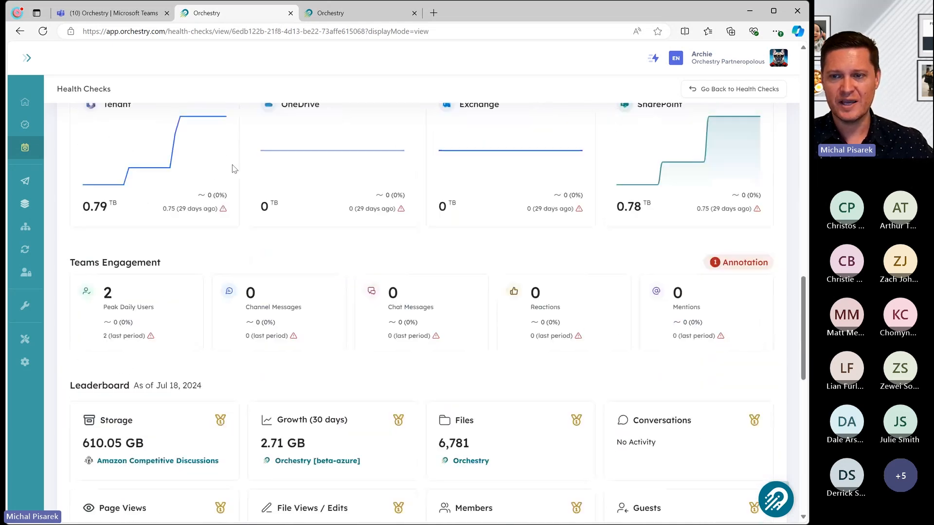
scroll(238, 175, "down", 5)
scroll(246, 178, "up", 10)
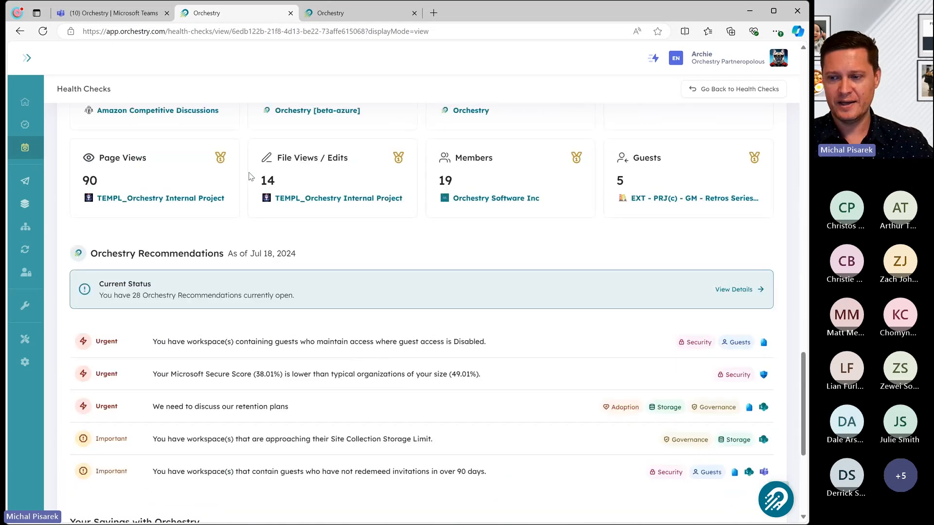
scroll(251, 177, "up", 8)
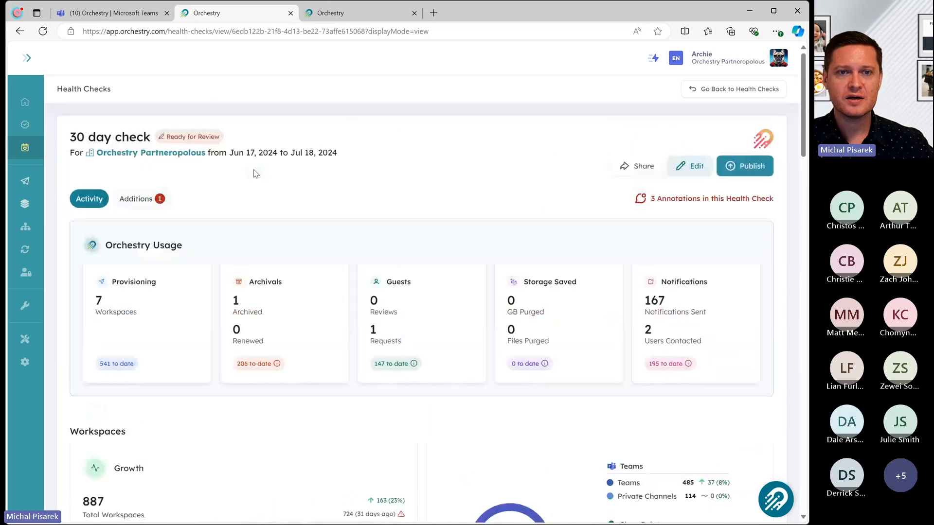
Expand the navigation and its Lifecycle Management group, then open the details of the report's Orchestry Recommendations.
left_click(26, 60)
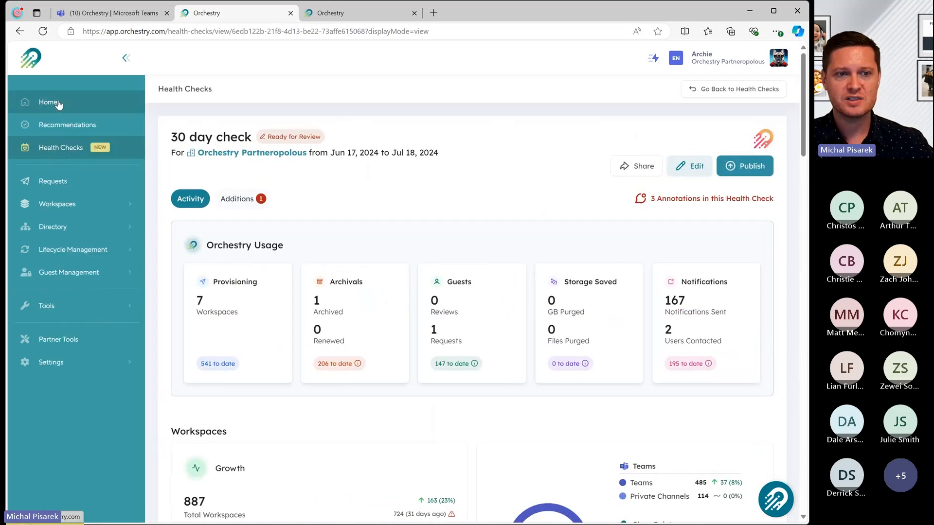
left_click(104, 257)
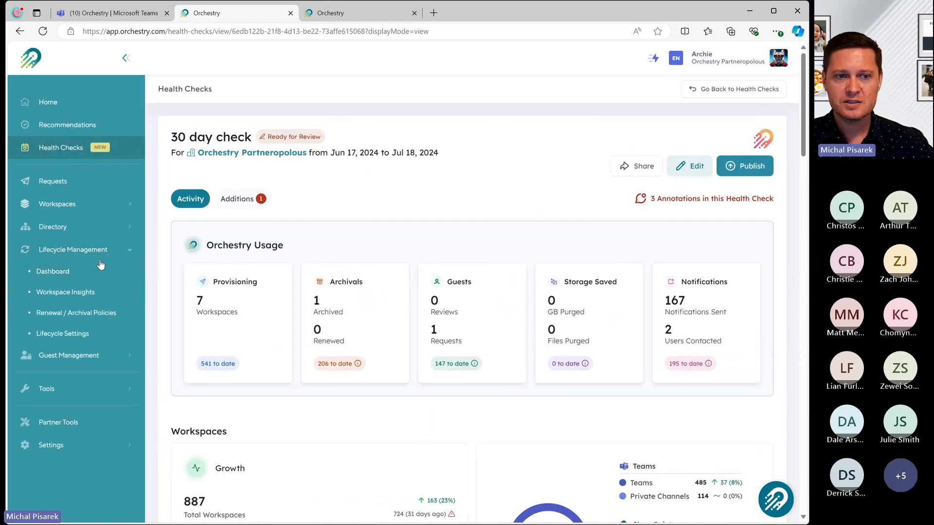
scroll(296, 239, "down", 12)
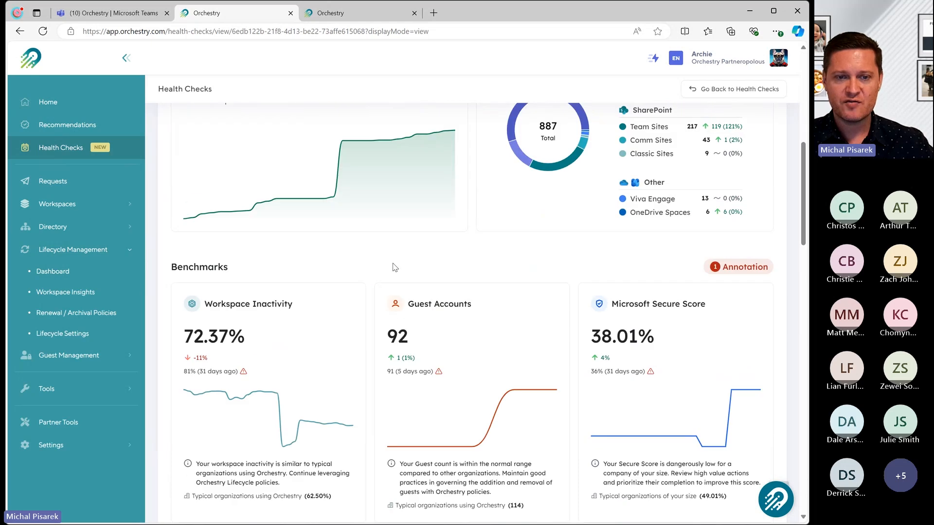
scroll(353, 308, "down", 15)
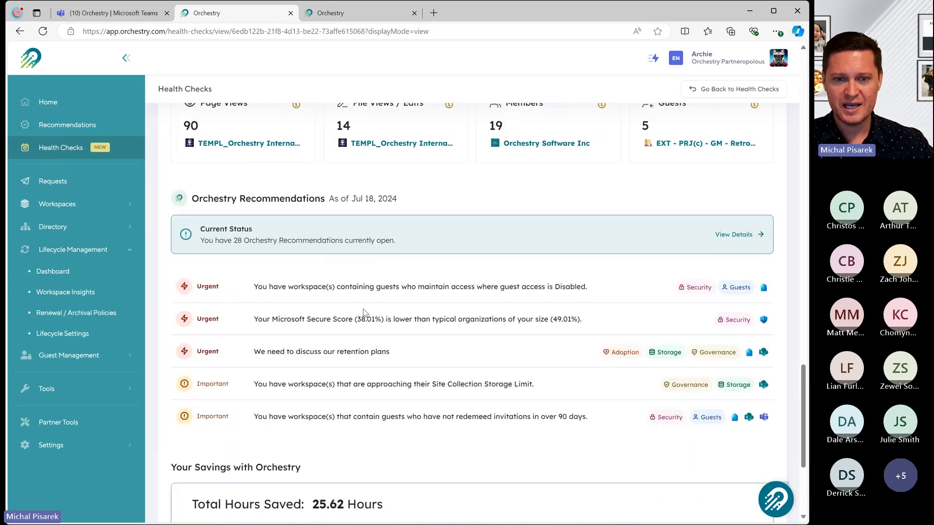
scroll(398, 289, "up", 3)
scroll(402, 290, "up", 1)
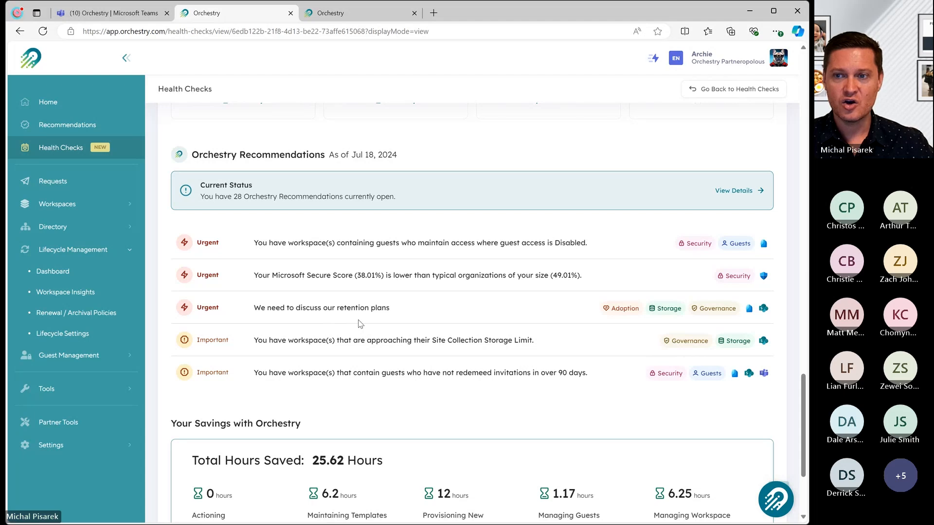
left_click(737, 191)
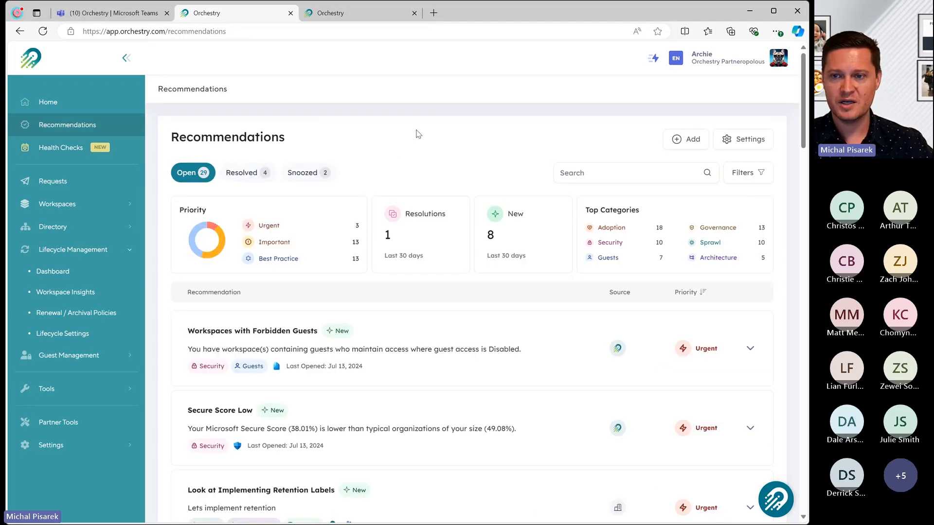
Filter the open recommendations by the Sprawl category and collapse the navigation.
left_click(711, 242)
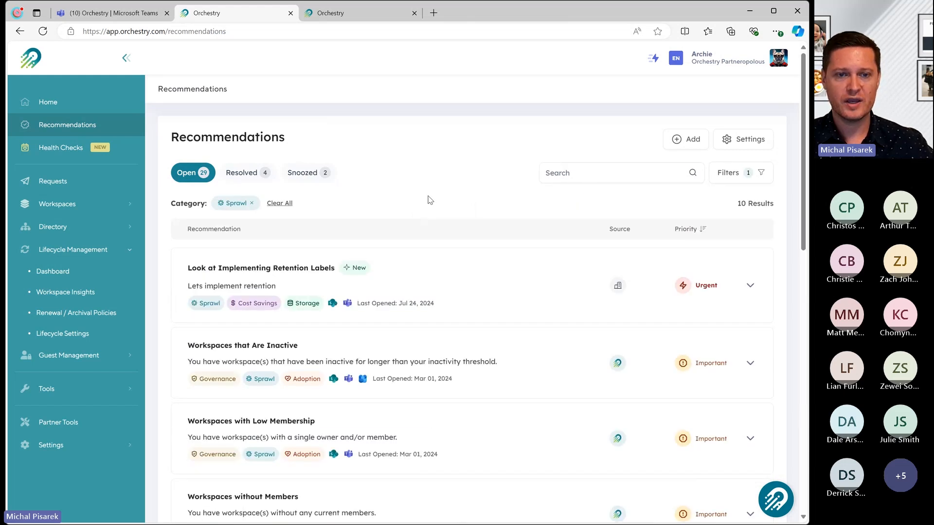
scroll(450, 193, "down", 3)
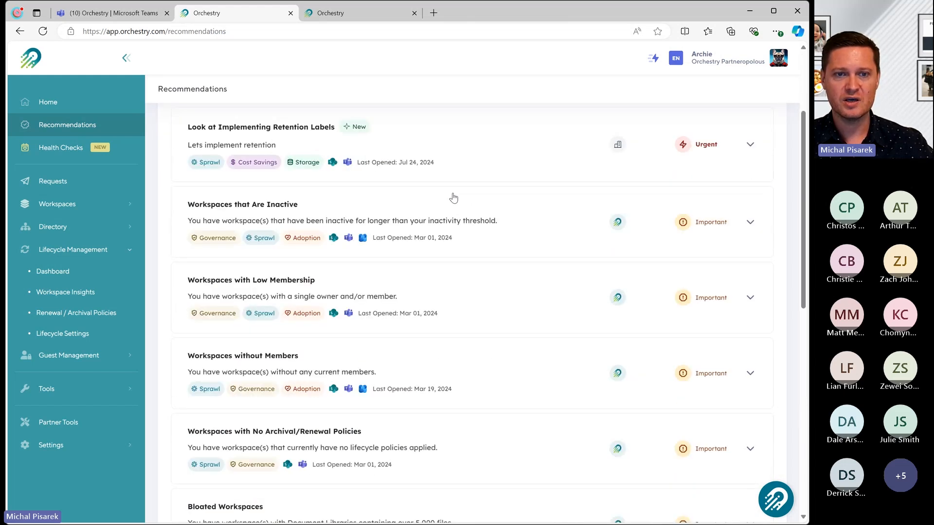
left_click(126, 58)
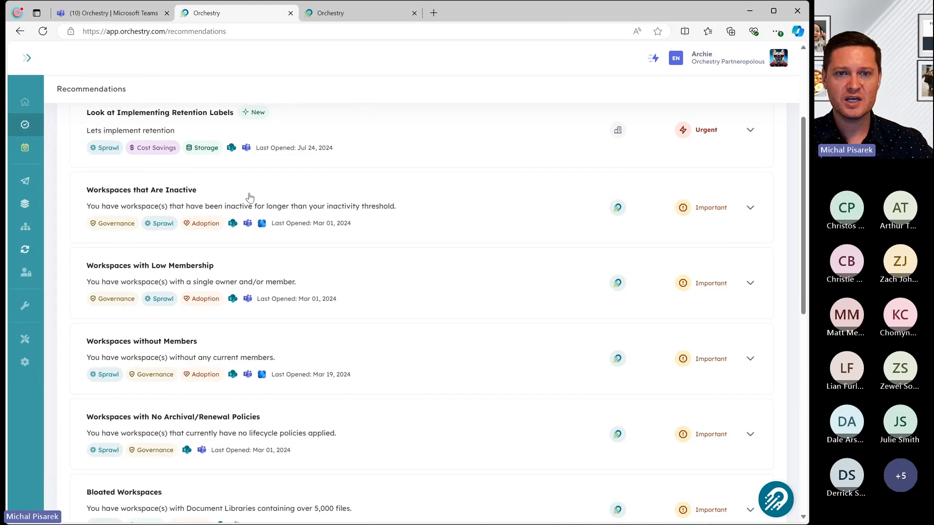
View the remediation steps for the "Workspaces that Are Inactive" recommendation and open its Orchestry Report.
left_click(397, 209)
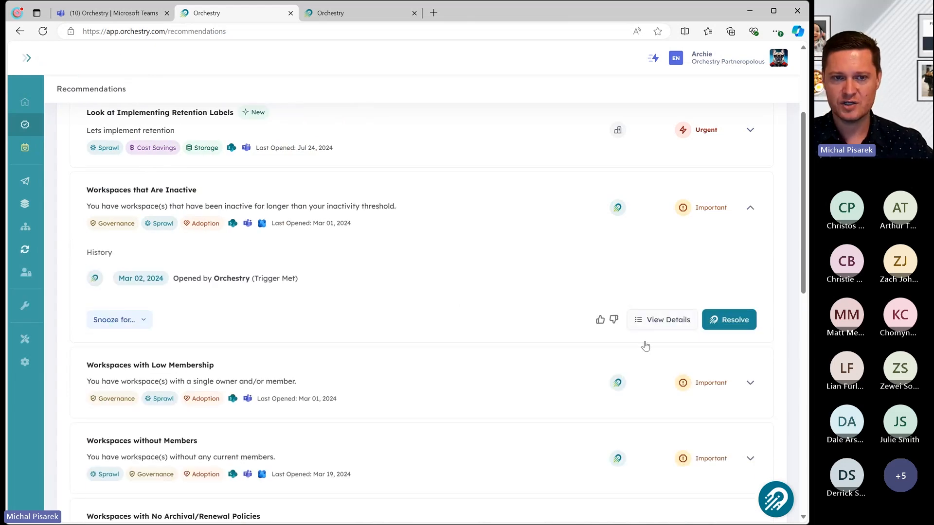
left_click(728, 320)
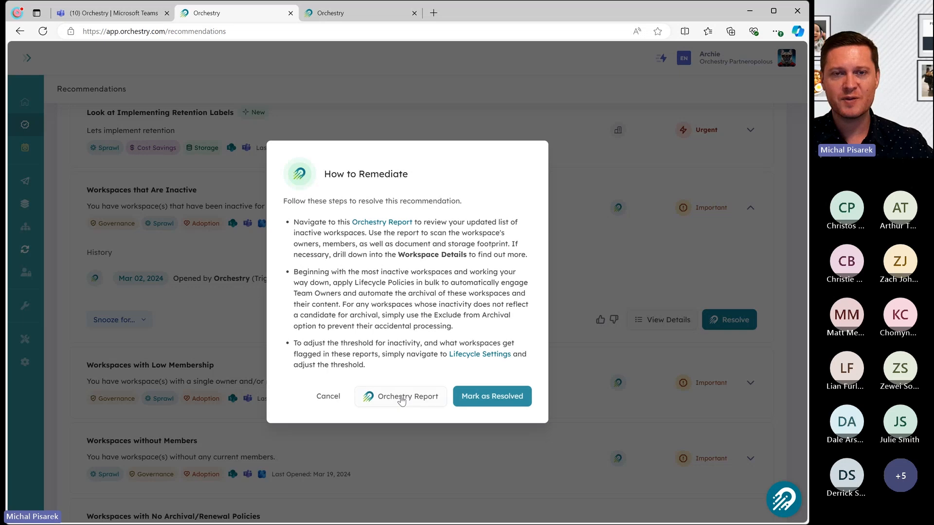
left_click(402, 395)
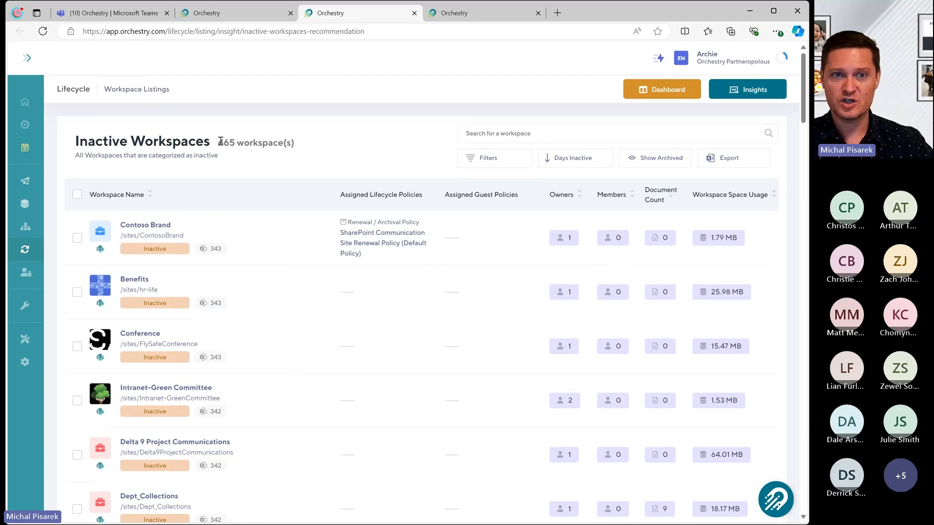
Examine the workspace count and the entries listed in the Inactive Workspaces report.
left_click_drag(219, 140, 290, 138)
left_click(304, 153)
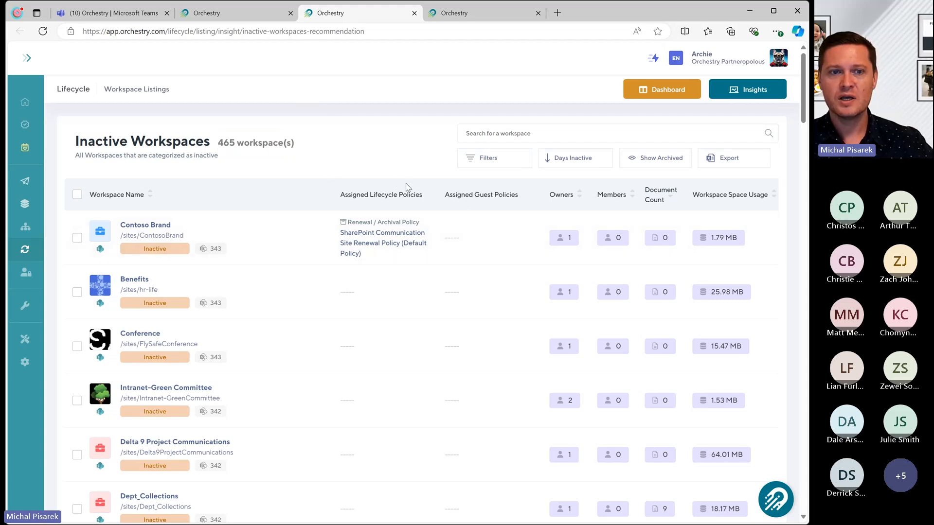
scroll(335, 231, "down", 4)
scroll(333, 240, "up", 4)
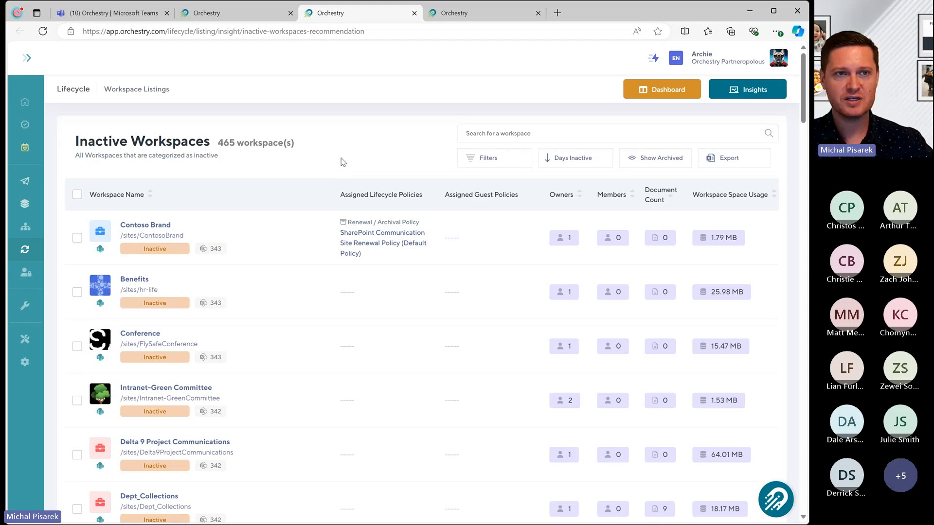
Open the Renewal / Archival Policies list under Lifecycle Management and review the policies it contains.
mouse_move(38, 257)
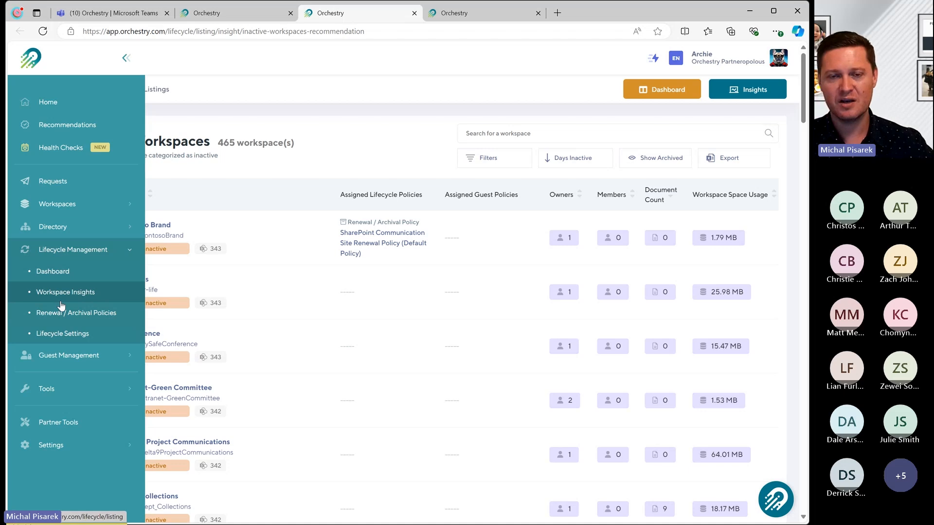
left_click(68, 312)
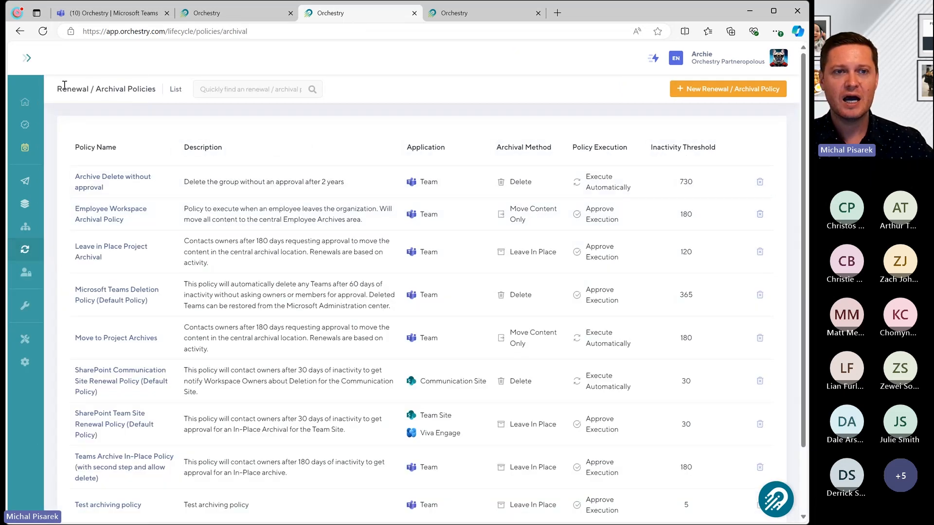
left_click_drag(64, 85, 156, 88)
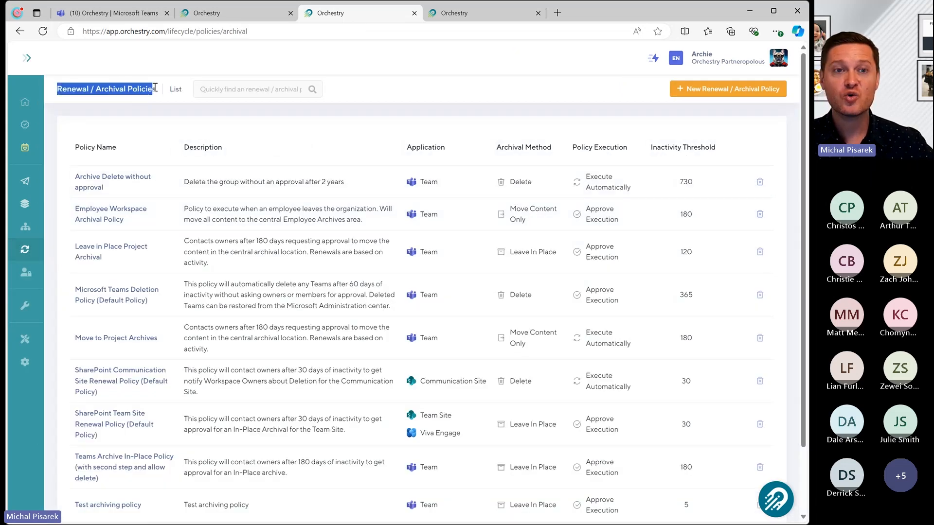
left_click(118, 92)
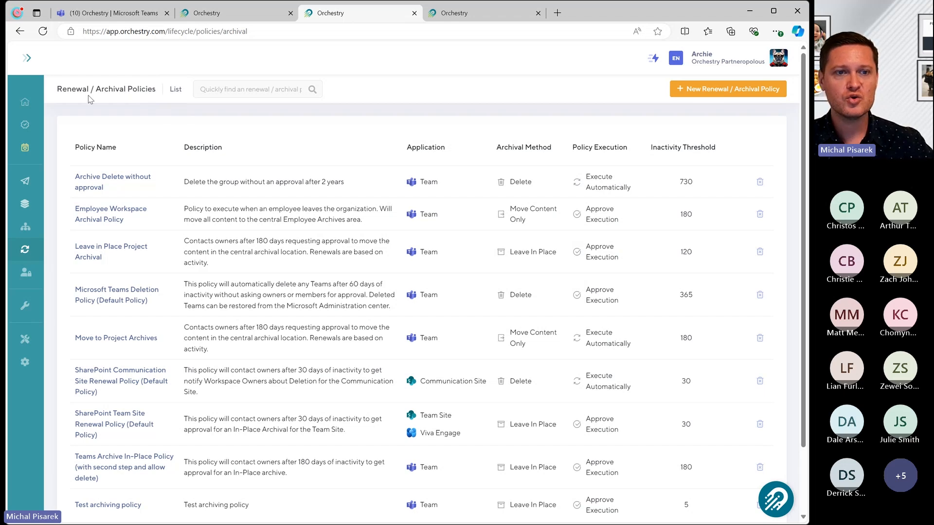
scroll(271, 282, "down", 2)
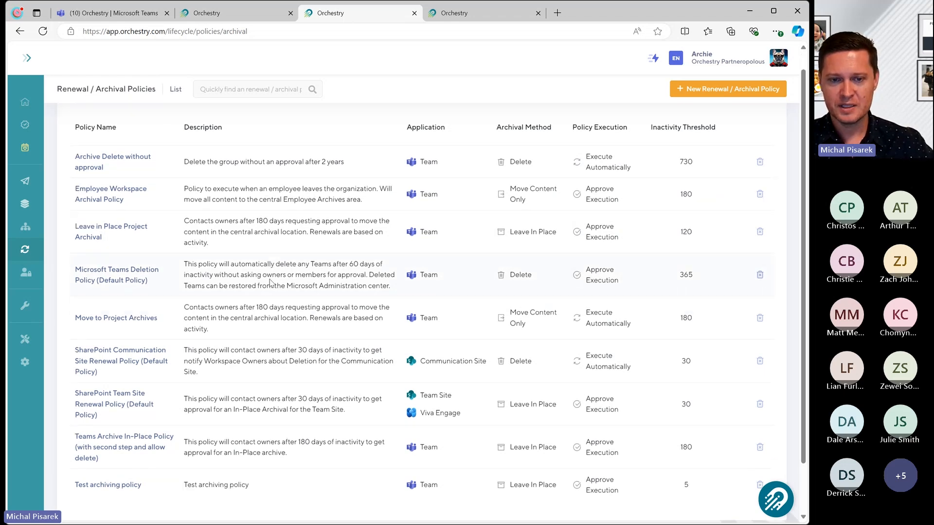
Open the Teams Archive In-Place Policy (with second step and allow delete) and examine the inactivity period in its description.
left_click_drag(288, 396, 185, 385)
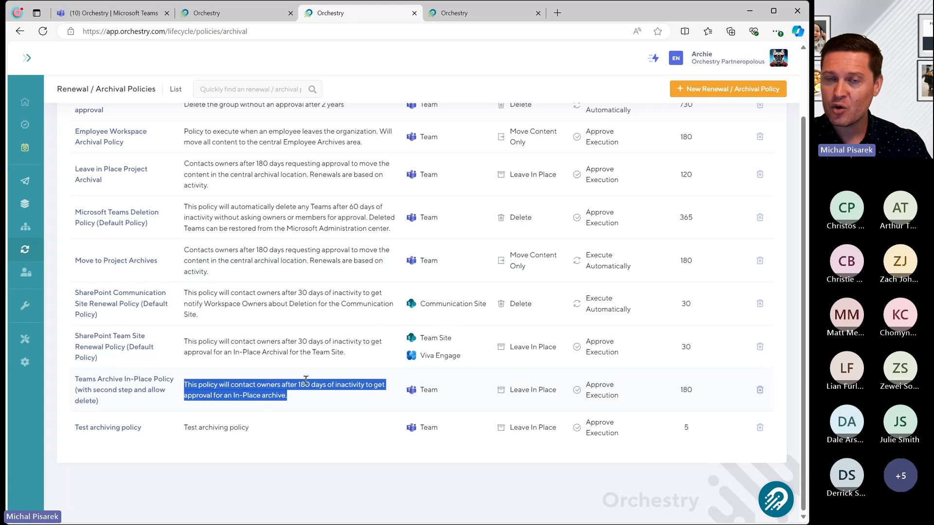
left_click(157, 379)
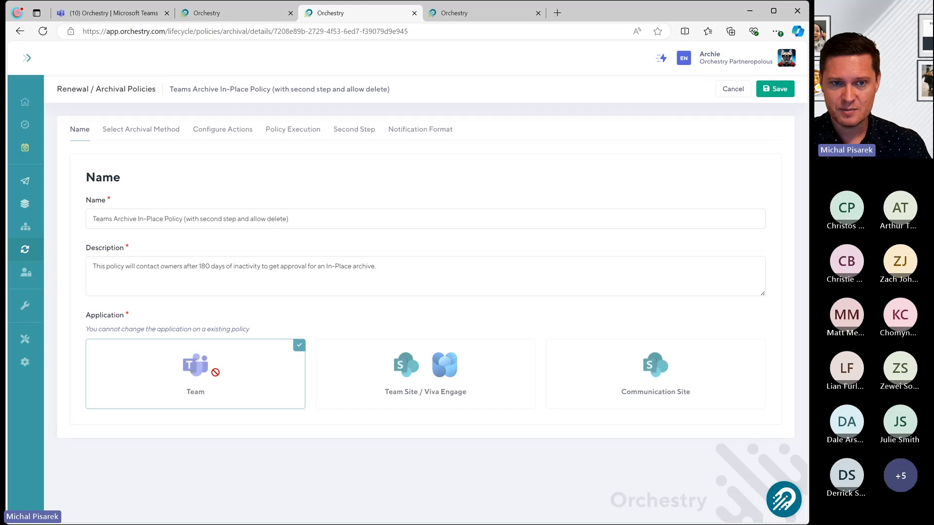
left_click_drag(199, 266, 225, 267)
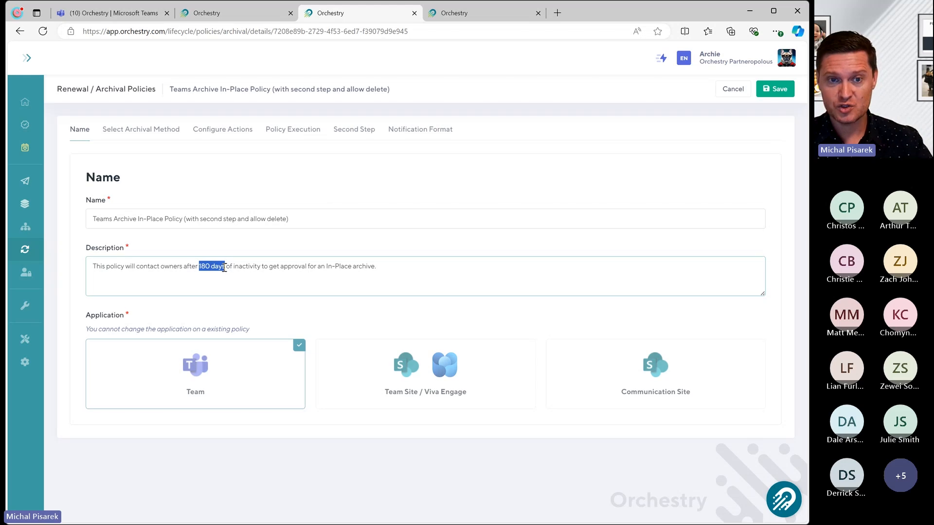
Examine the part of the policy description that says who is contacted about inactive workspaces.
left_click(243, 267)
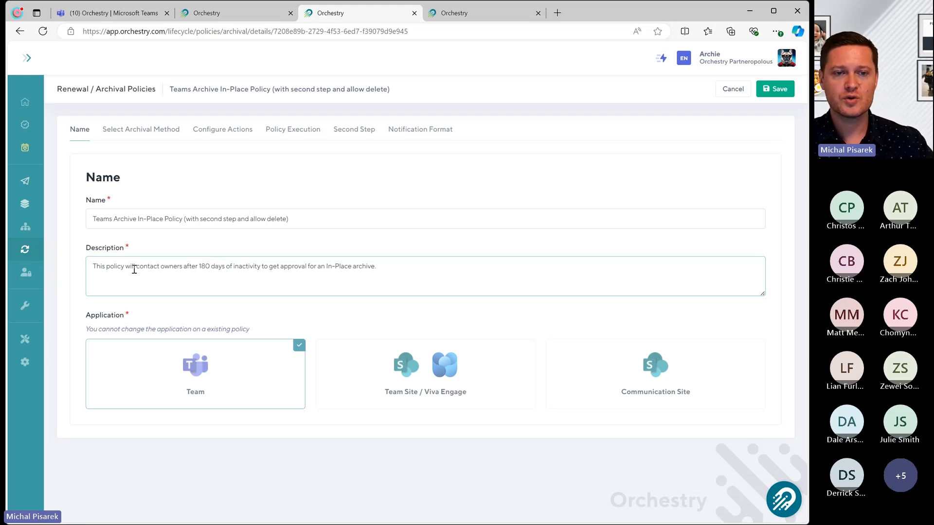
left_click_drag(137, 266, 180, 267)
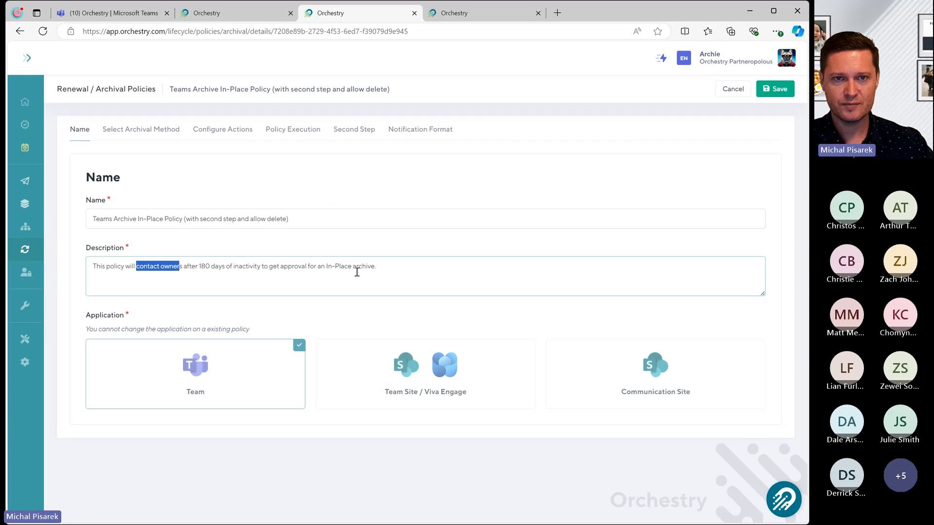
left_click(169, 266)
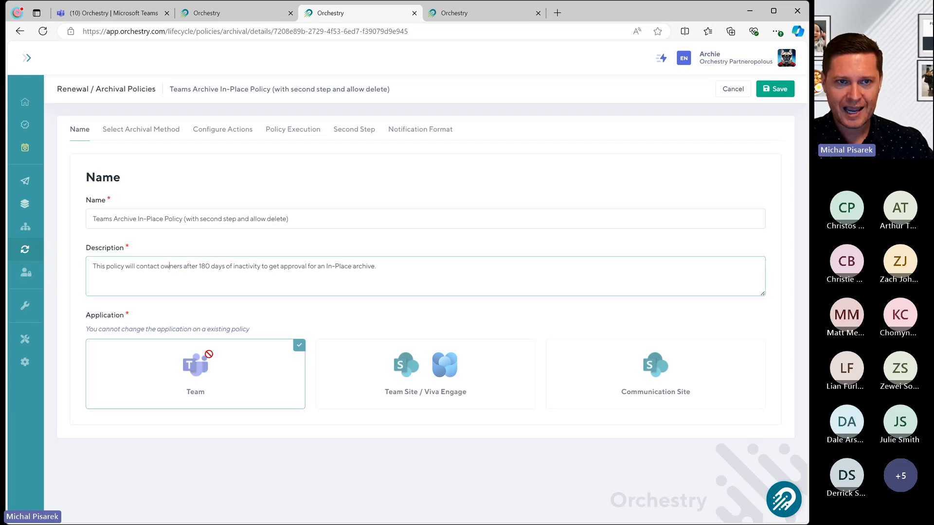
Review the policy's archival method settings and the available Inactivity Threshold durations, keeping the current selection.
left_click(161, 130)
left_click(179, 344)
scroll(161, 389, "down", 4)
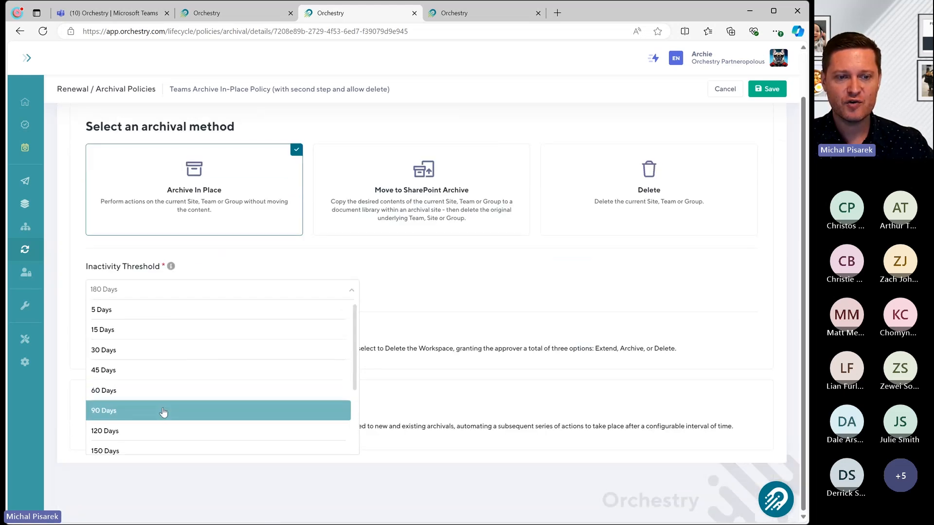
scroll(165, 362, "up", 3)
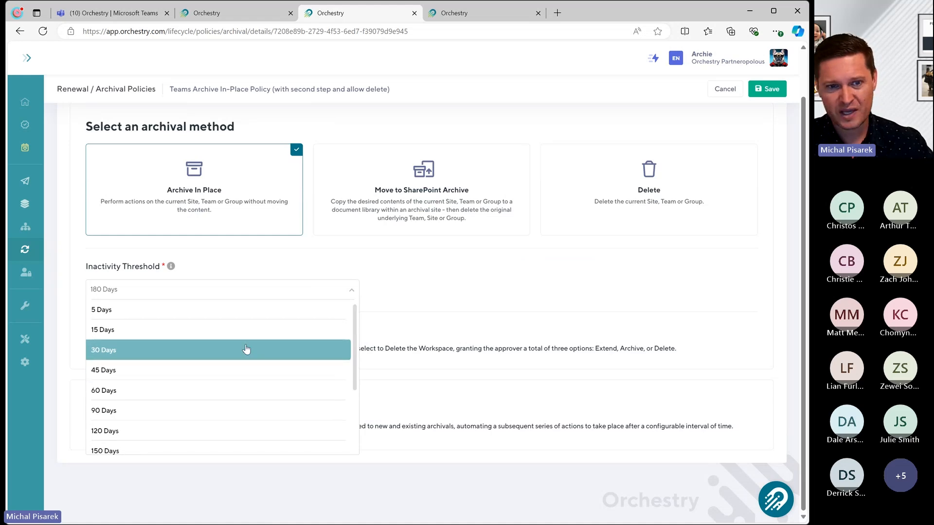
scroll(241, 368, "up", 1)
scroll(229, 377, "down", 5)
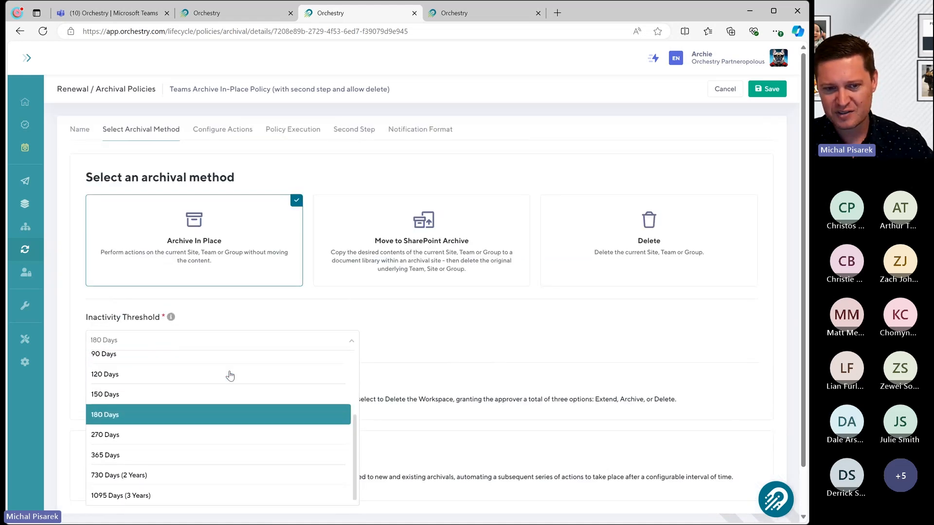
scroll(278, 382, "up", 2)
left_click(434, 286)
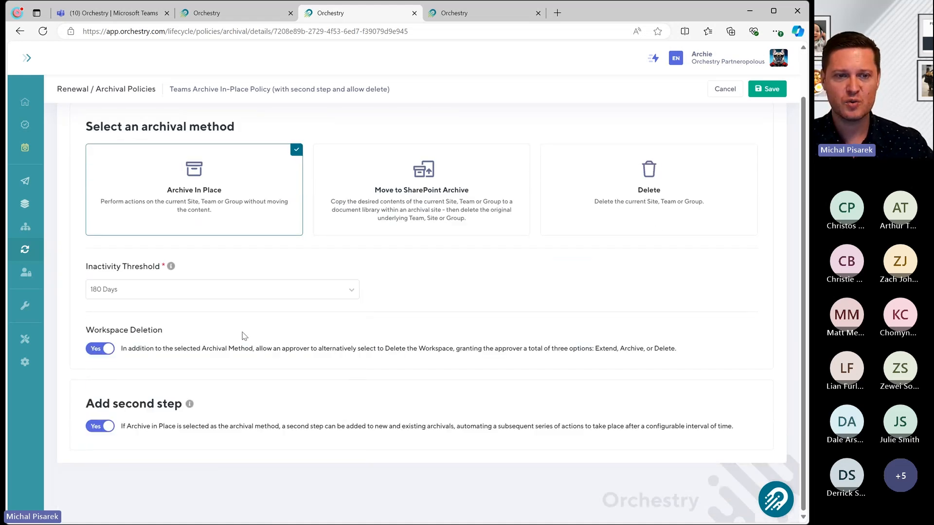
scroll(200, 330, "up", 1)
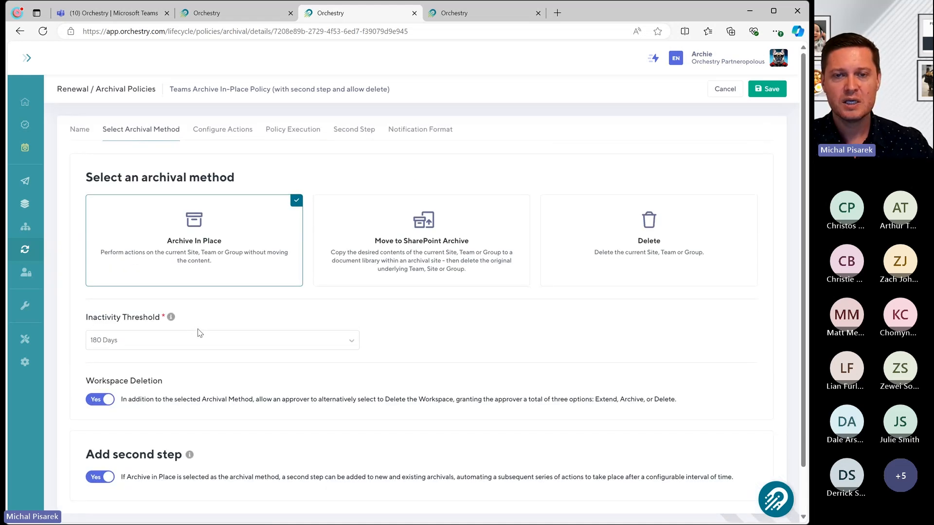
Open the Policy Execution settings and view the Policy Stakeholders section.
left_click(296, 129)
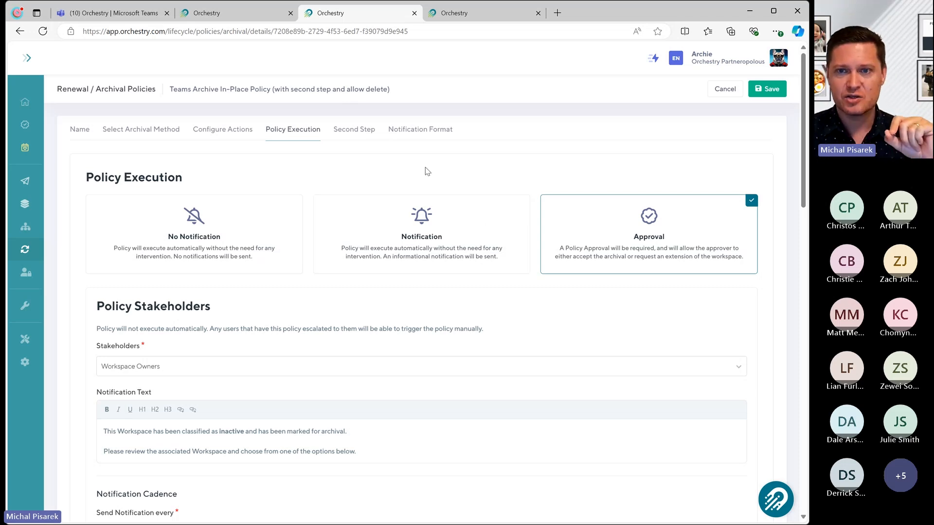
scroll(204, 242, "down", 2)
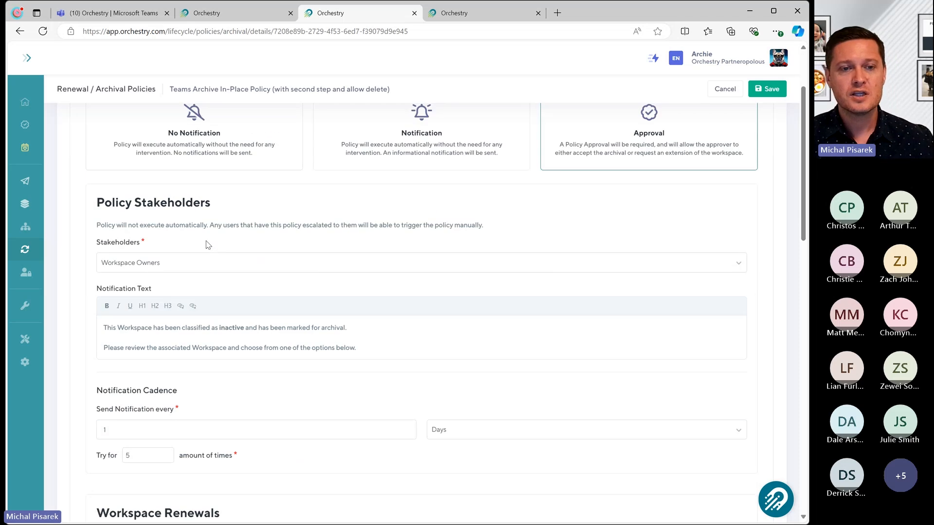
Try Workspace Members and Specific Users as the policy stakeholders, and restore Workspace Owners.
left_click(220, 264)
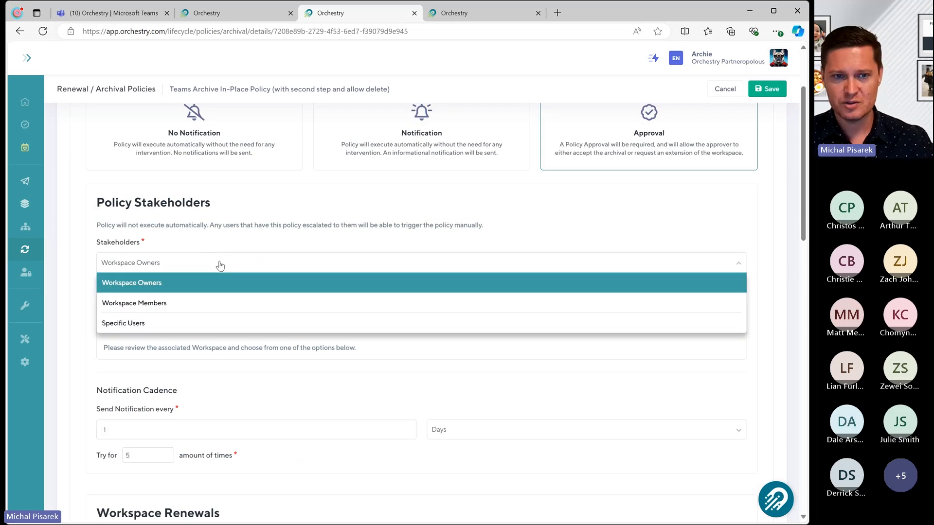
left_click(268, 305)
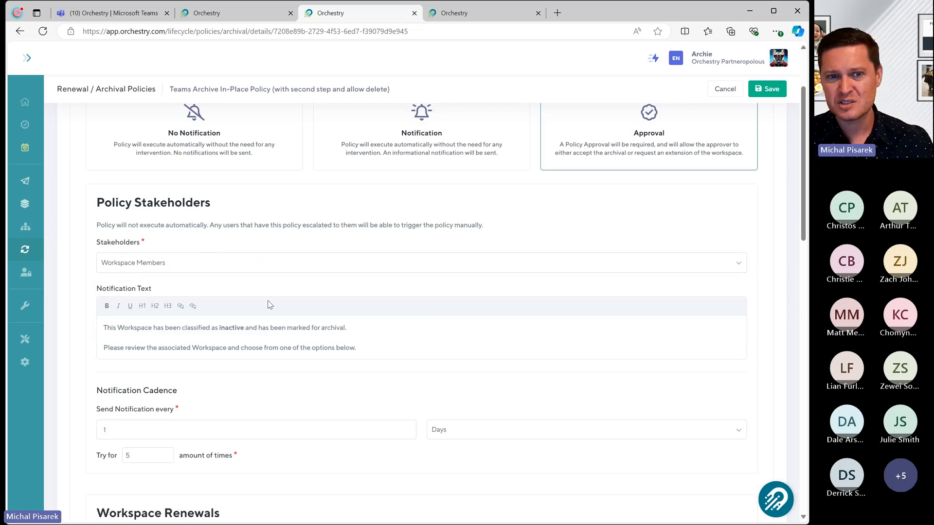
left_click(280, 269)
left_click(229, 323)
left_click(302, 269)
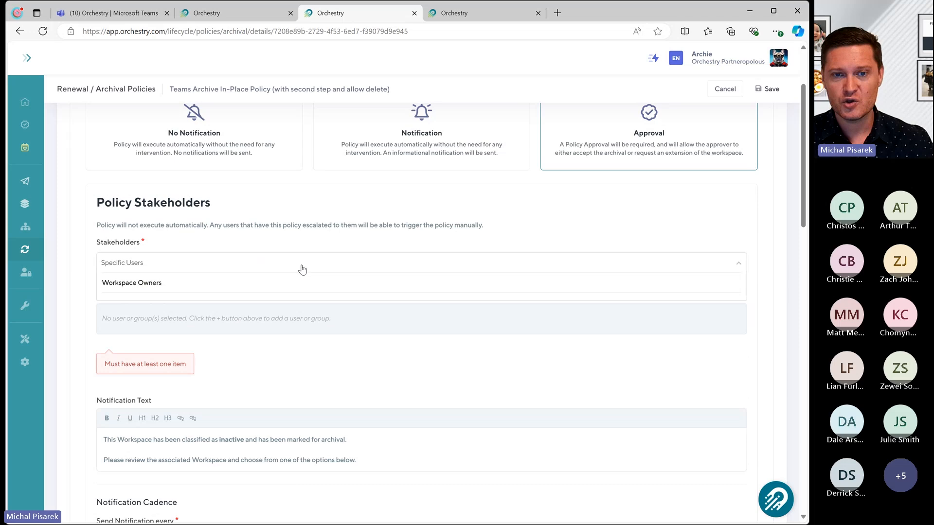
left_click(267, 280)
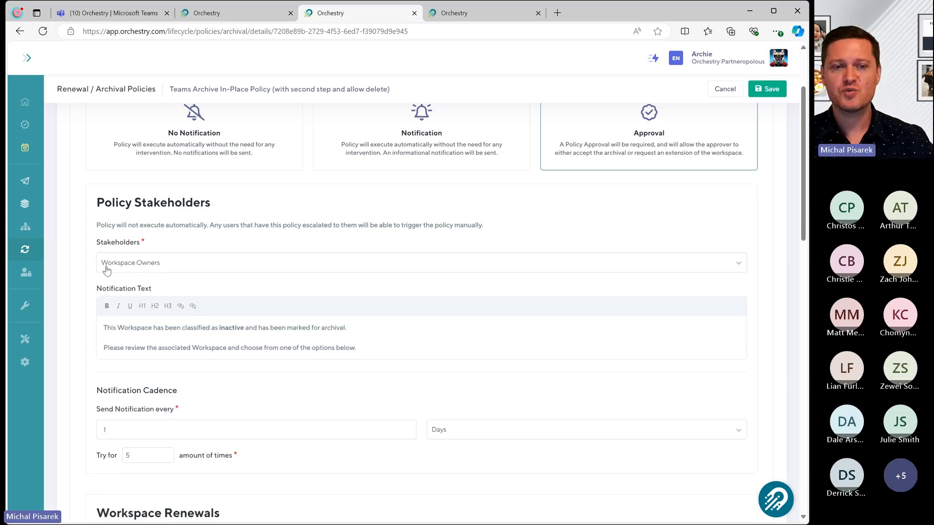
Examine the stakeholder notification text and the Notification Cadence settings, including the available time units.
left_click_drag(104, 328, 359, 348)
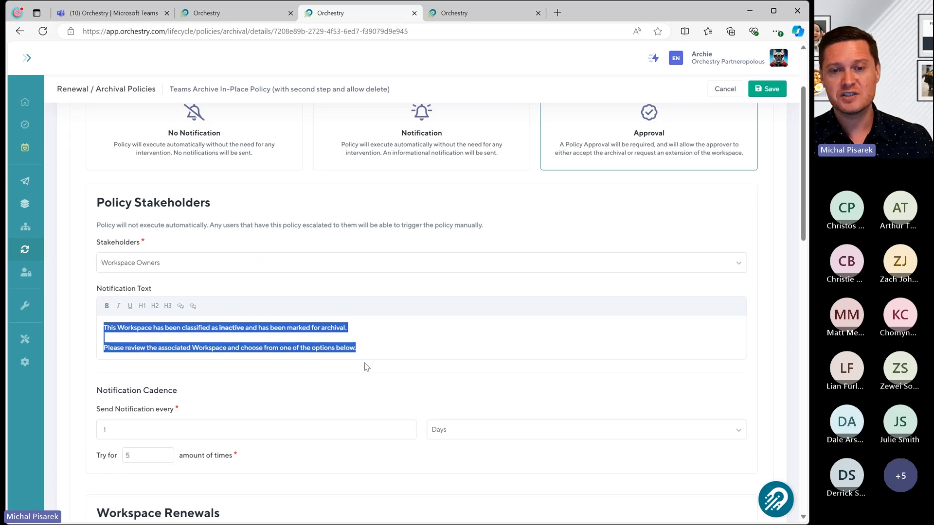
left_click(347, 339)
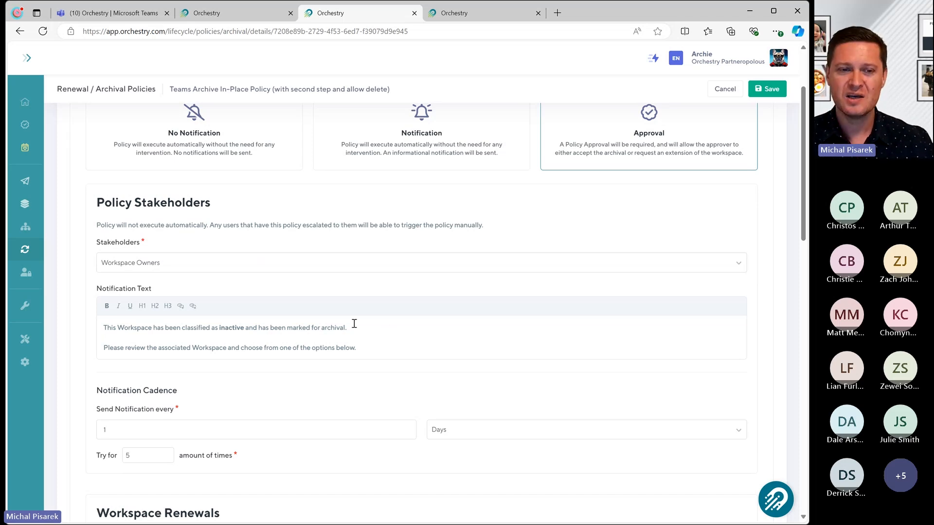
scroll(354, 323, "down", 1)
left_click_drag(96, 338, 262, 407)
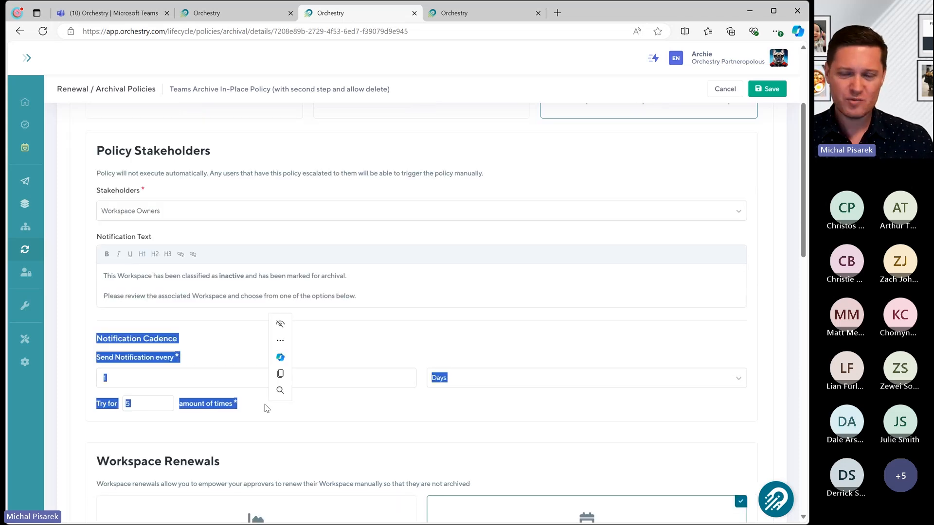
left_click(267, 407)
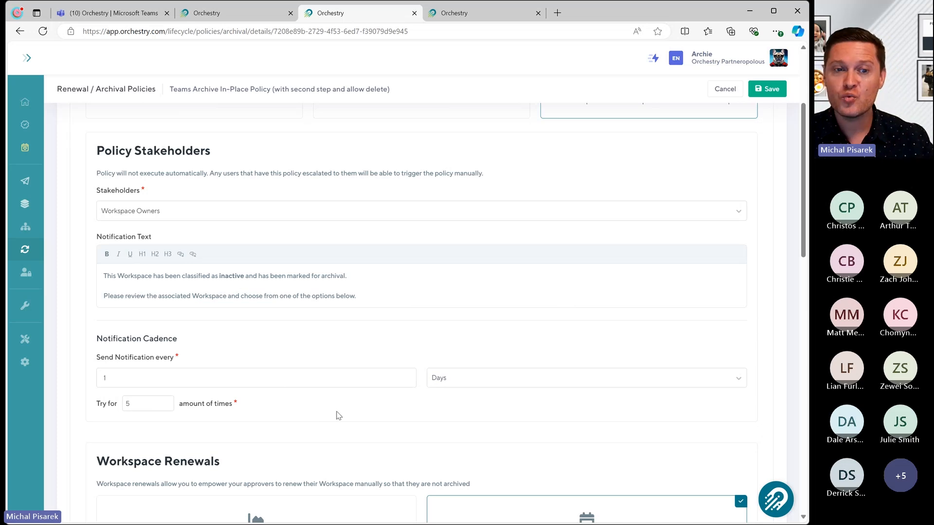
double_click(106, 339)
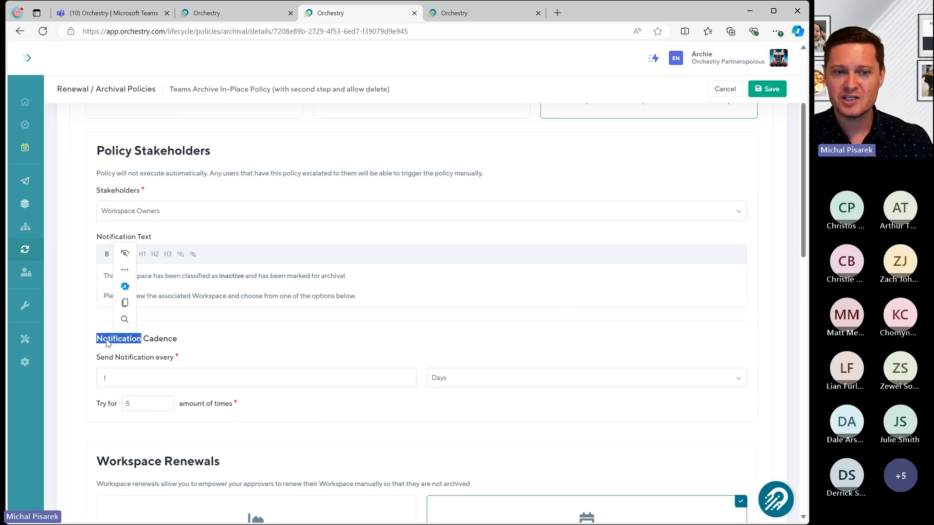
left_click(198, 339)
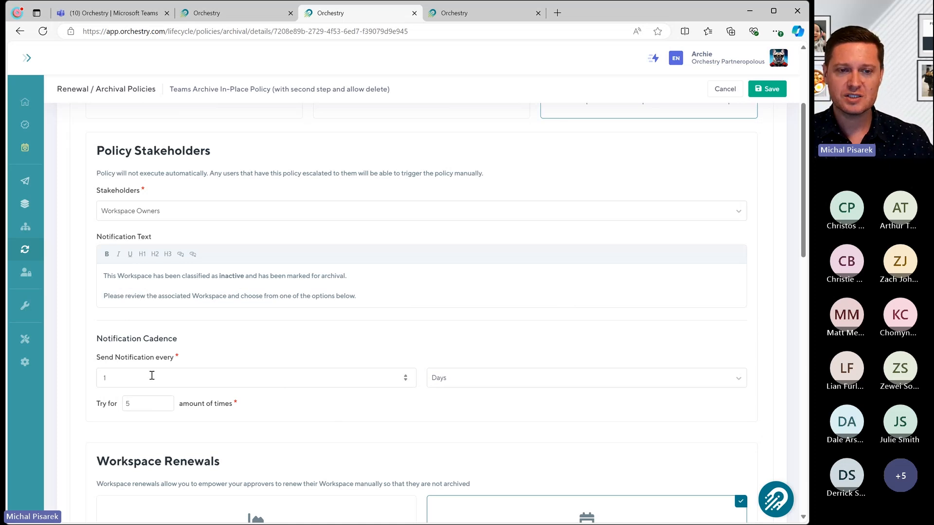
left_click(479, 384)
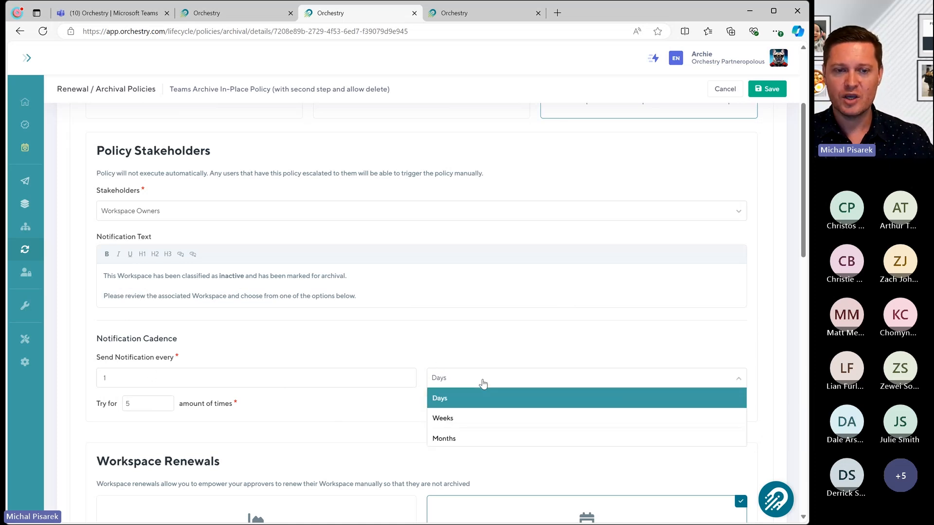
left_click(184, 420)
Review the Workspace Renewals options and the escalation settings under If No Action Taken.
scroll(316, 355, "down", 3)
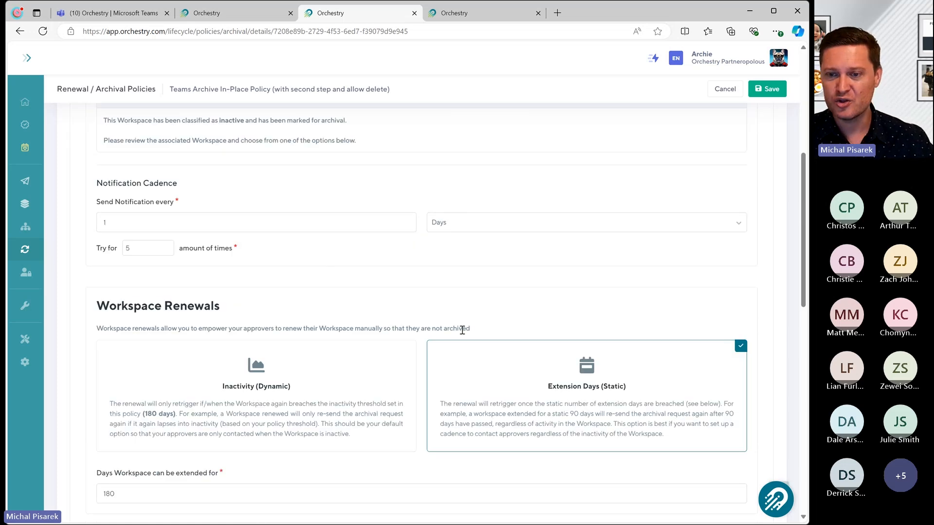
scroll(444, 308, "down", 5)
scroll(387, 324, "down", 1)
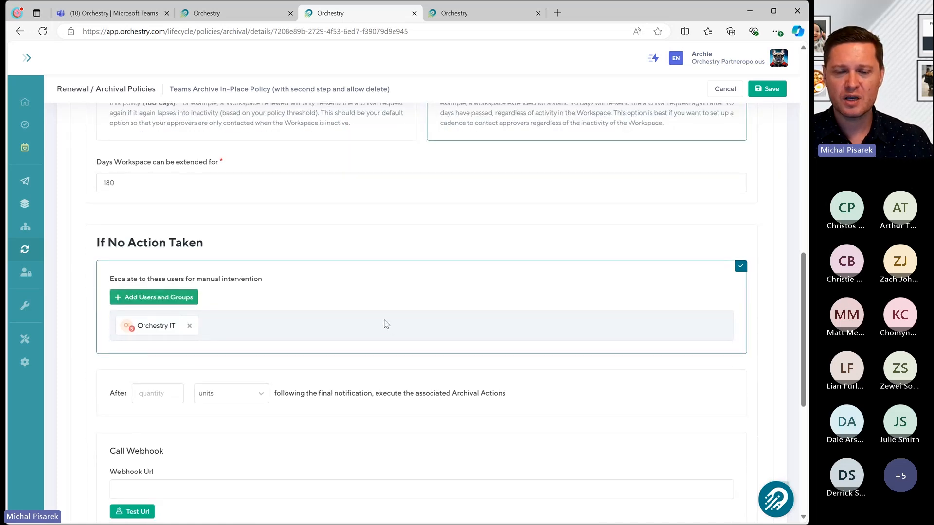
scroll(382, 314, "down", 1)
left_click_drag(96, 190, 210, 193)
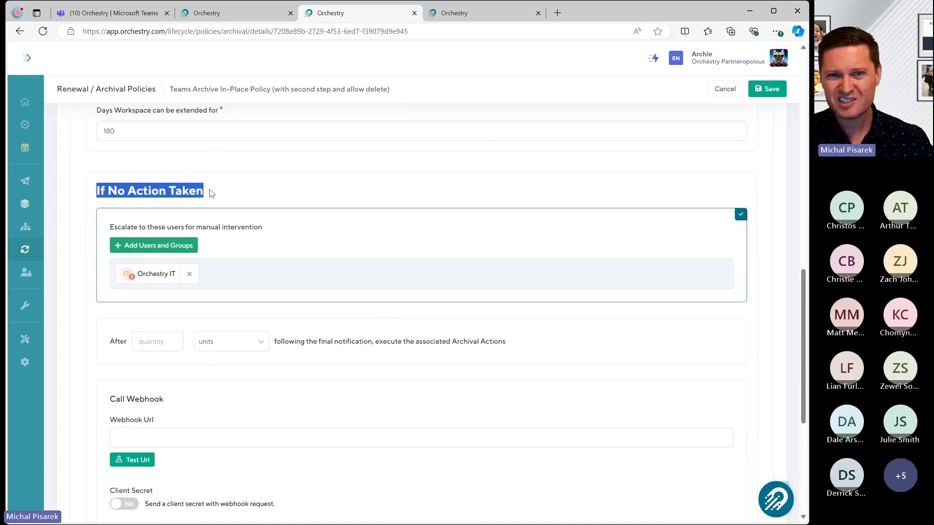
left_click(166, 189)
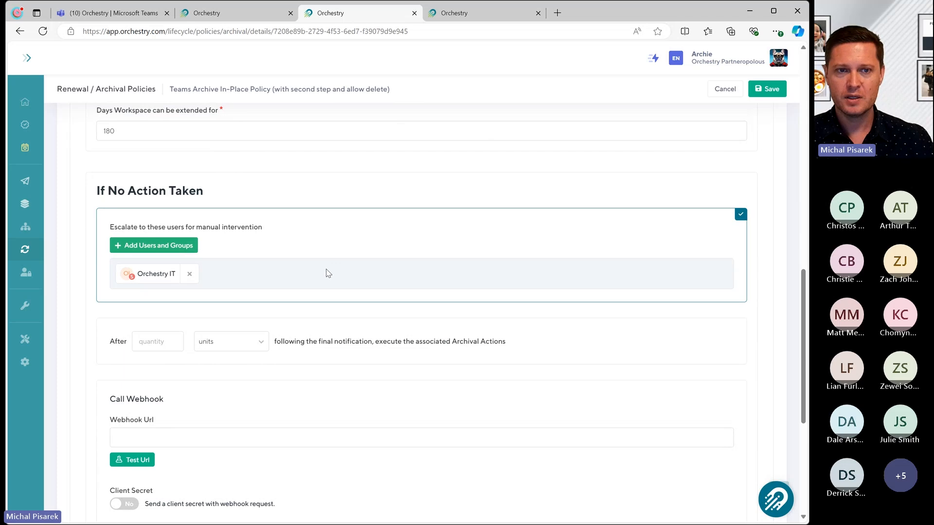
Open the policy's Notification Format settings and view the available delivery formats.
scroll(327, 273, "up", 10)
scroll(337, 281, "up", 3)
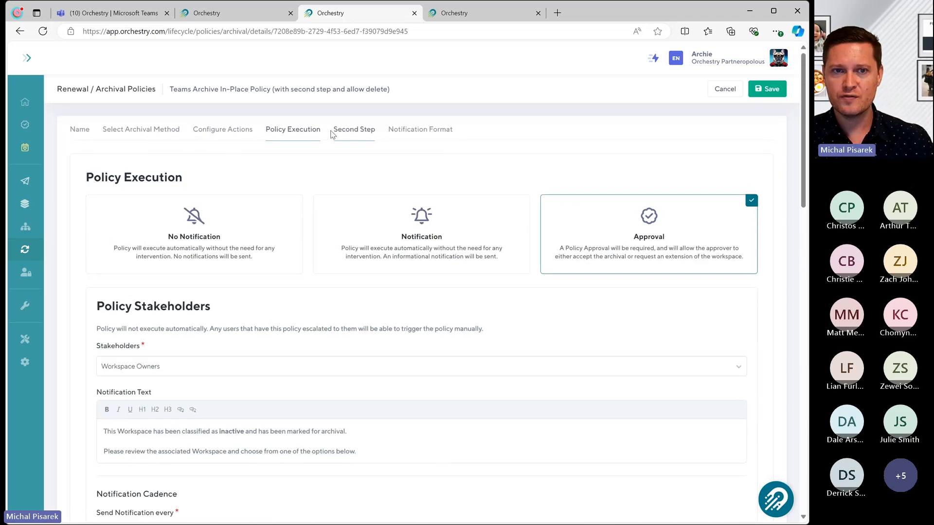
left_click(401, 131)
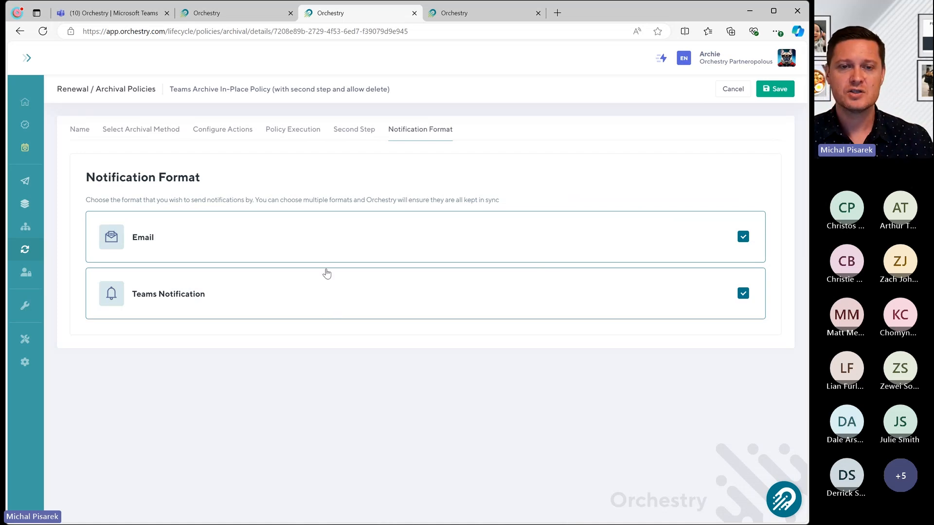
Try Delete as the archival method, and restore Archive In Place with Workspace Deletion and Add second step set to Yes.
left_click(140, 130)
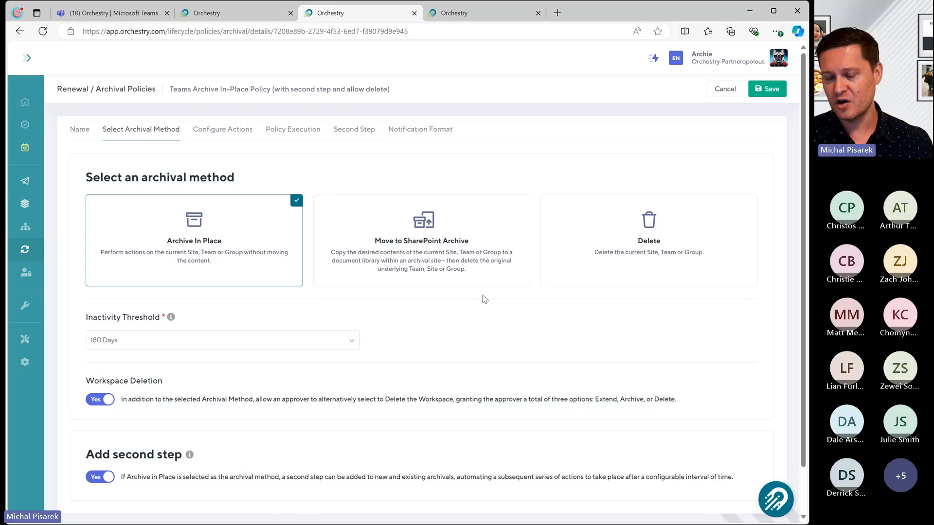
left_click(627, 233)
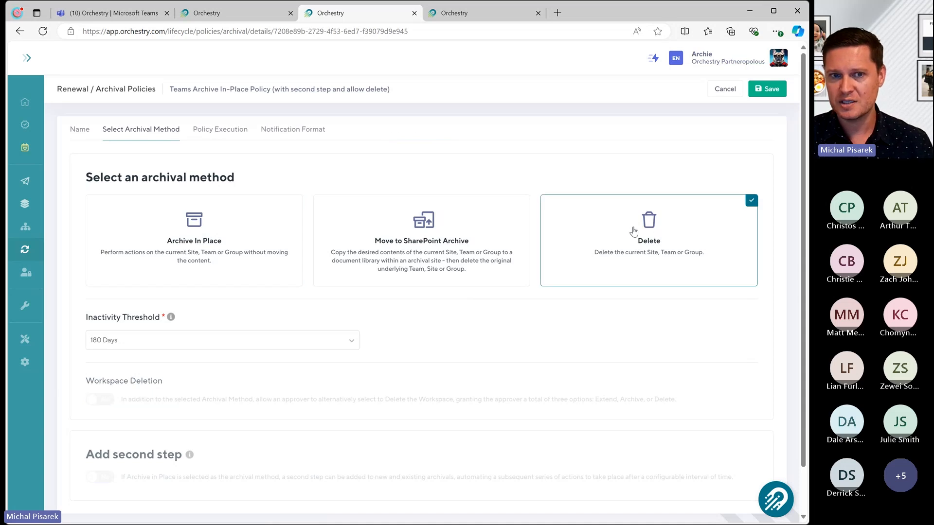
left_click(207, 229)
left_click(101, 401)
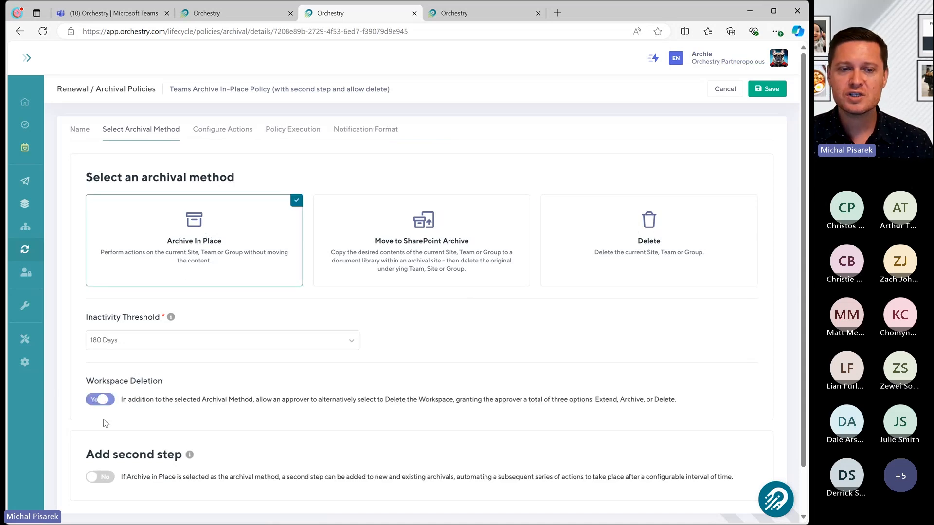
left_click(95, 477)
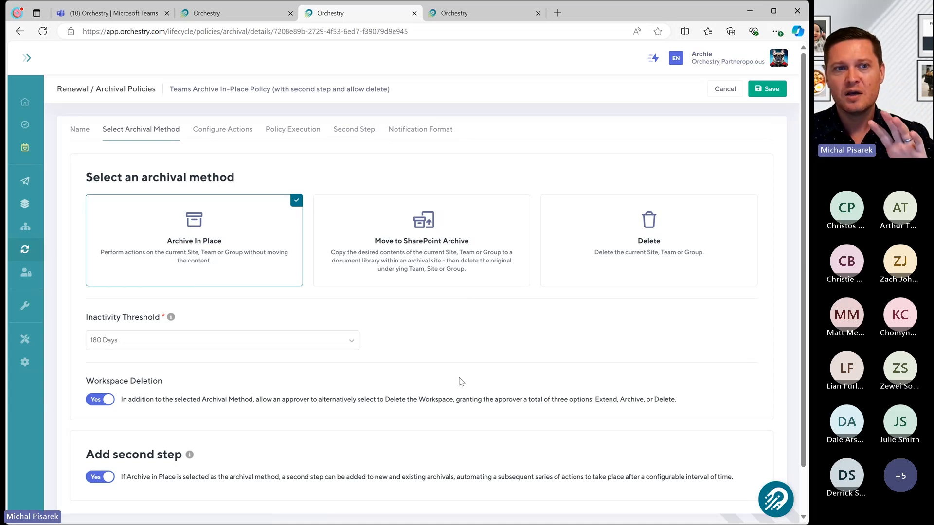
Open the Configure Actions settings and examine the Teams Options and SharePoint Options, including the explanations for archive status and hub association.
left_click(209, 130)
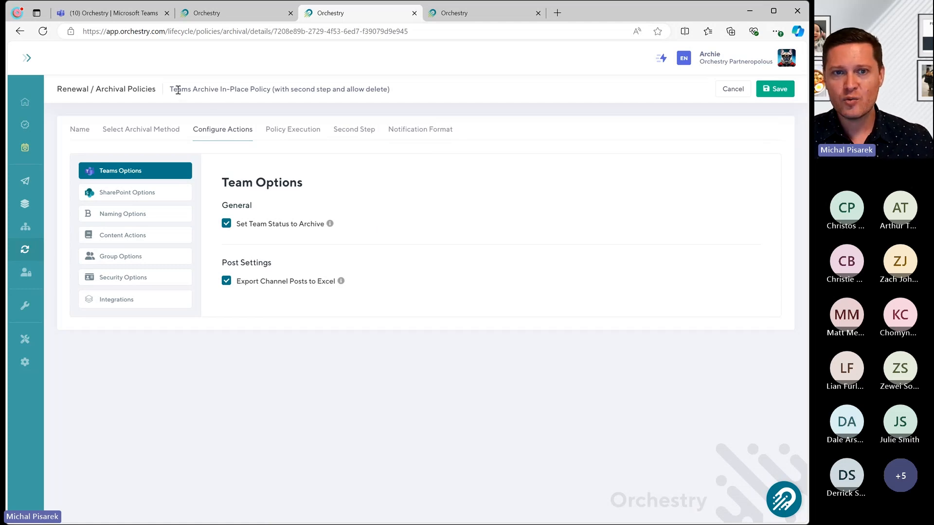
mouse_move(330, 226)
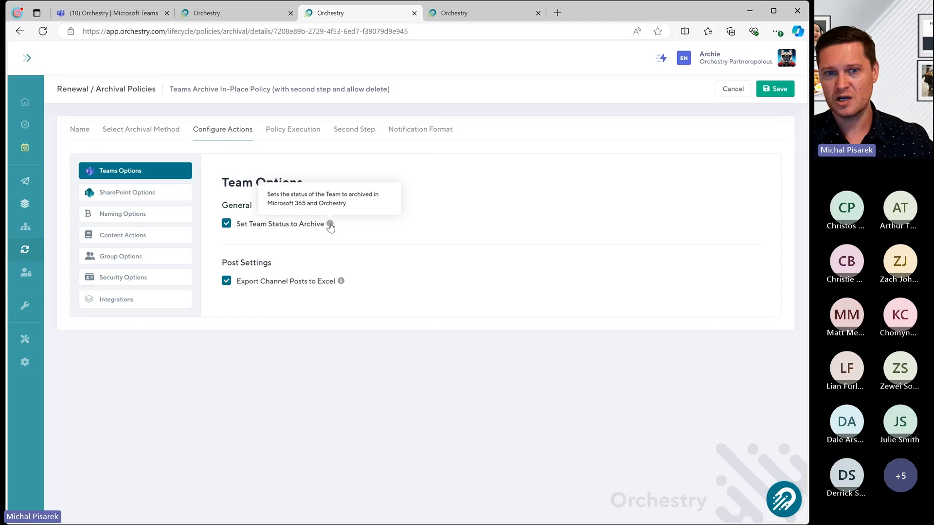
left_click(146, 195)
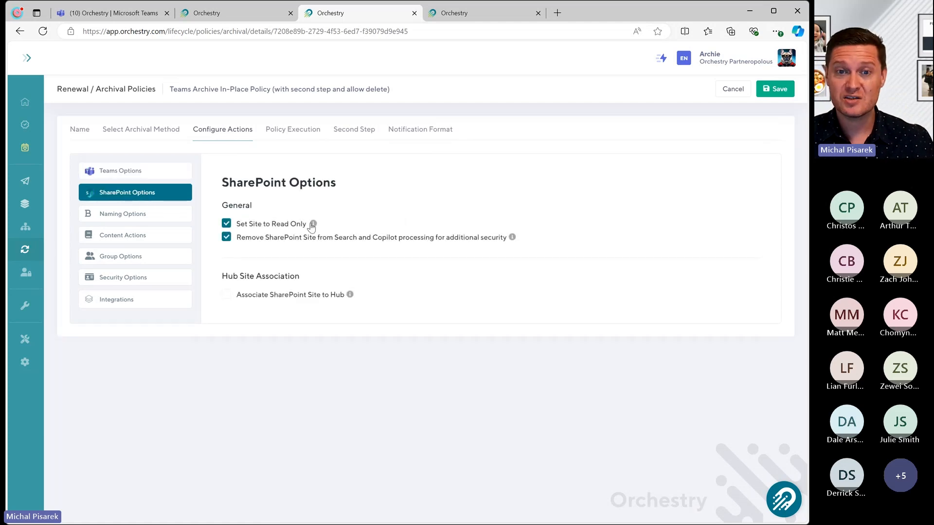
mouse_move(350, 297)
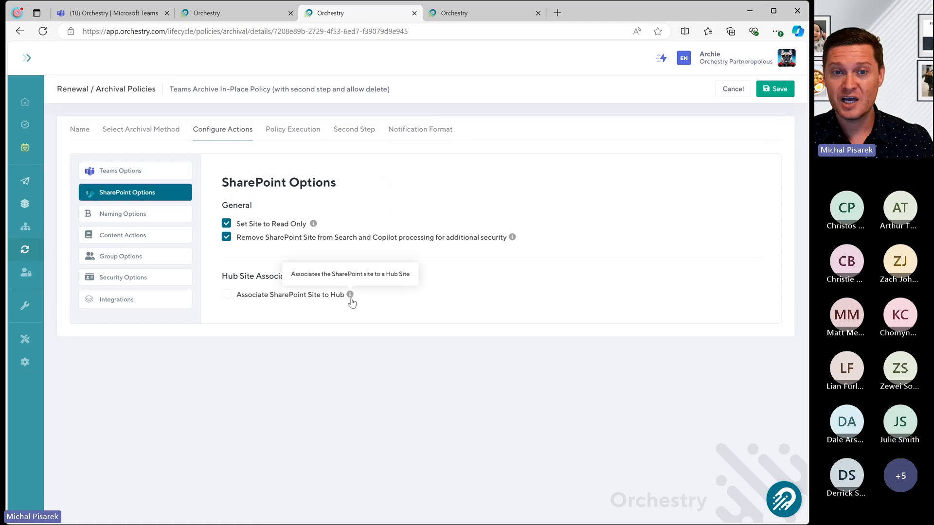
Examine the archive title format under Naming Options and the document version choices under Content Actions.
mouse_move(513, 241)
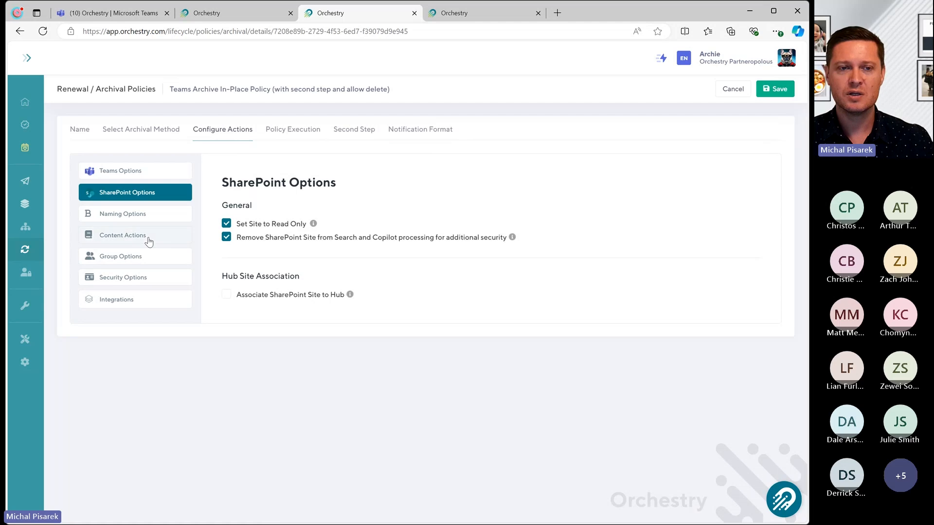
left_click(141, 214)
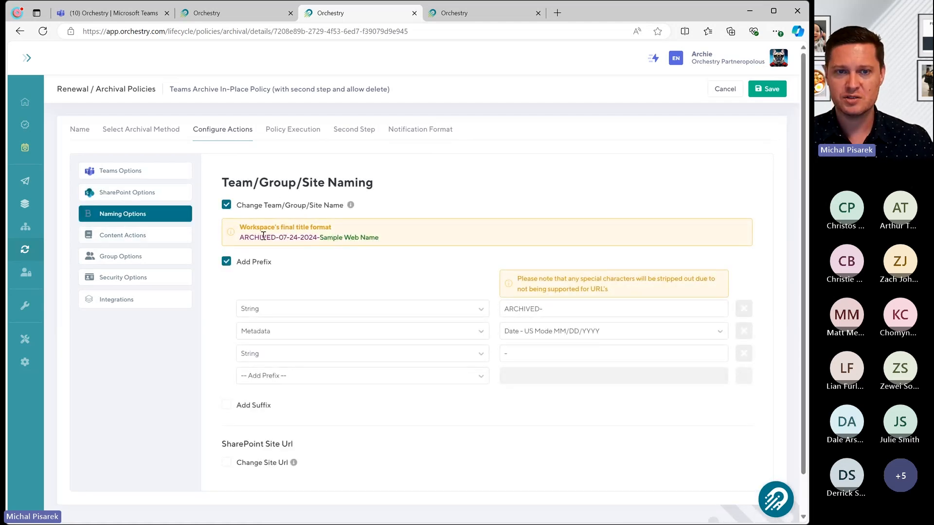
left_click_drag(240, 237, 317, 239)
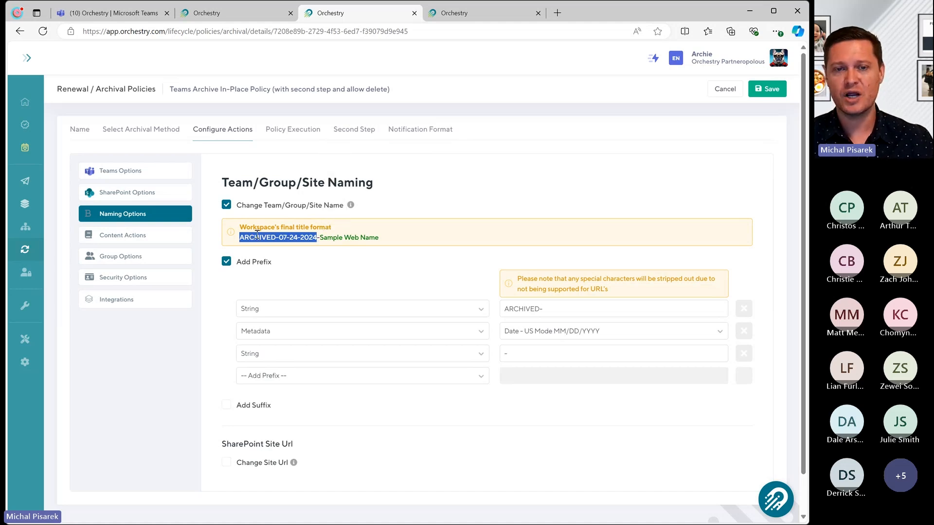
left_click(148, 237)
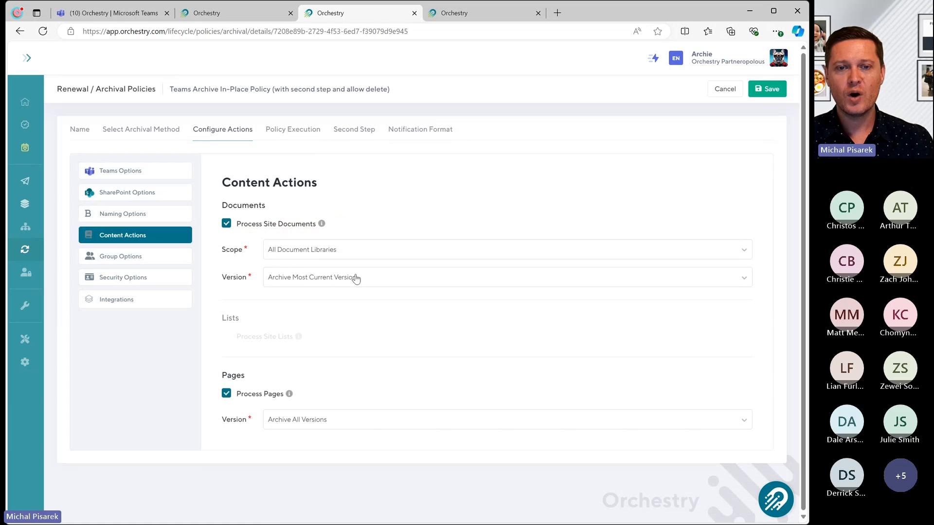
left_click(350, 278)
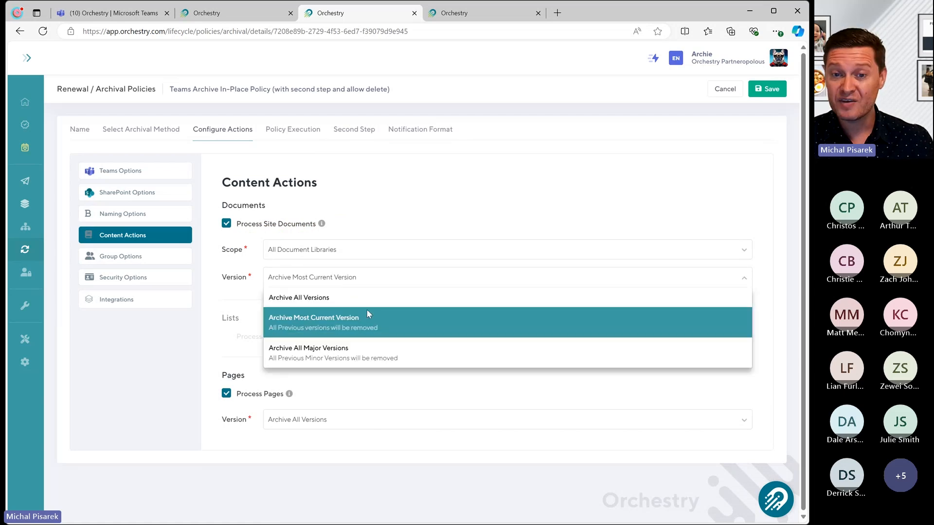
left_click(433, 221)
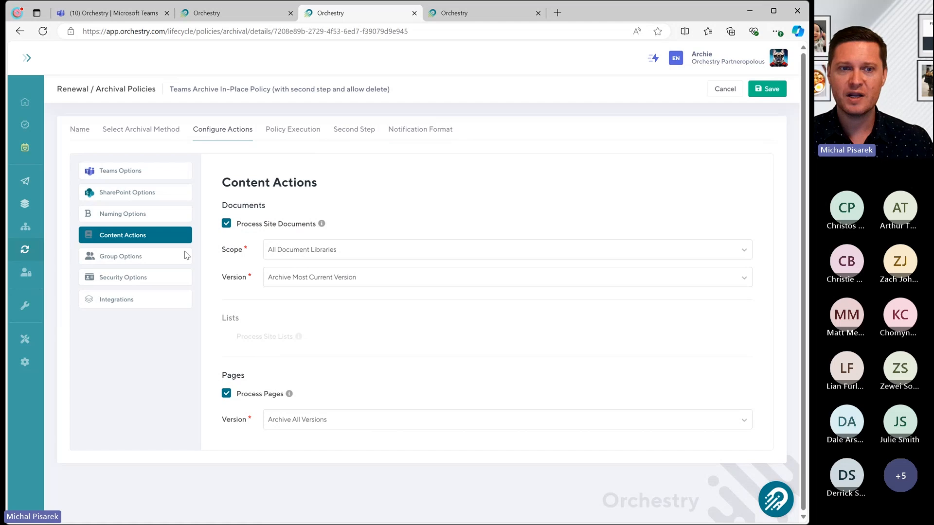
Review the Security Options for removing member and guest access, reassigning owners, and the explanation of permission configuration extraction.
left_click(186, 280)
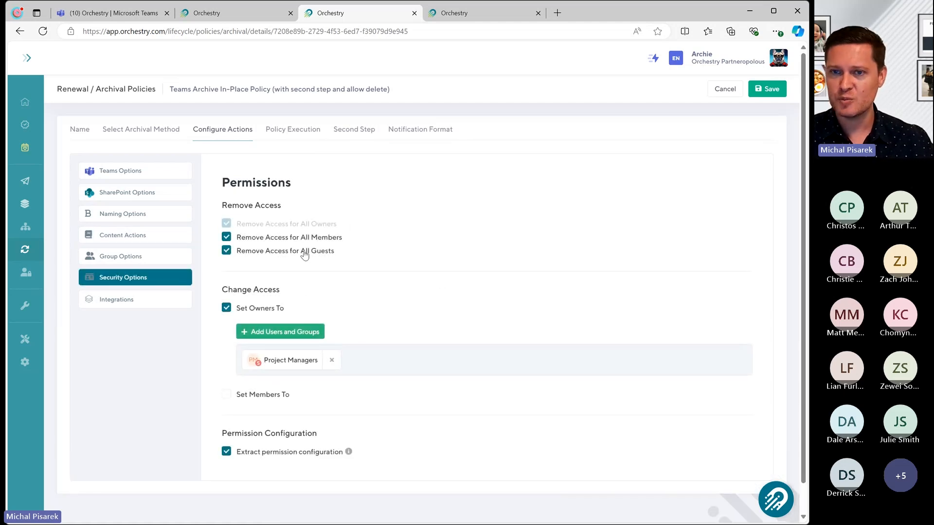
left_click_drag(341, 253, 252, 257)
left_click(370, 243)
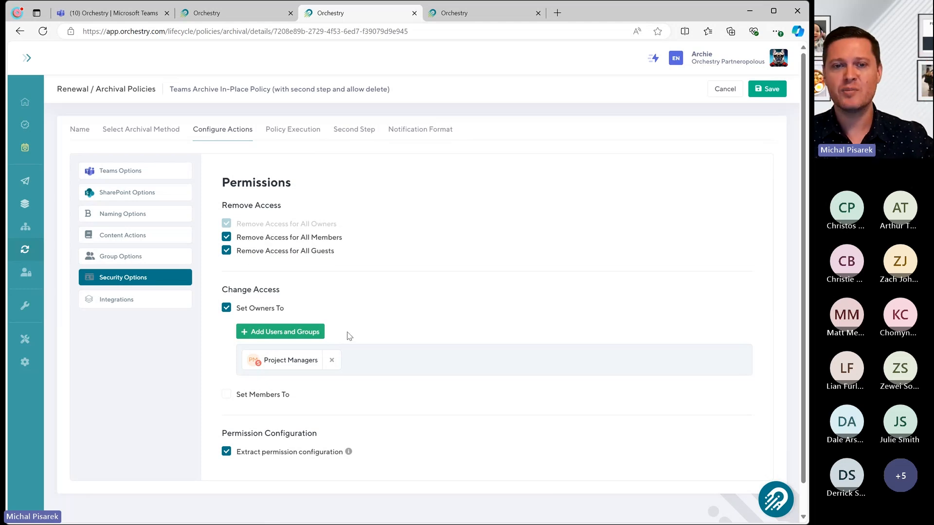
mouse_move(348, 454)
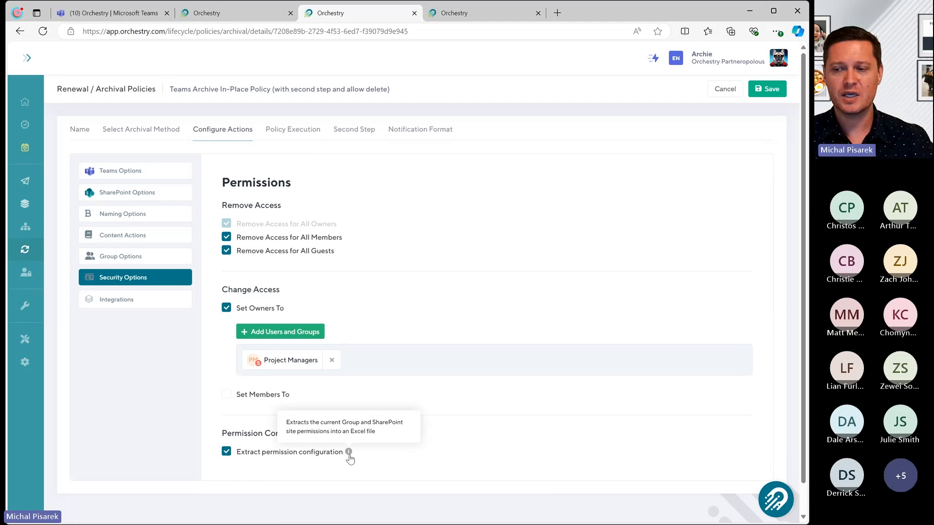
Open Workspace Insights under Lifecycle Management and view the details of the PRJ-NA-CUS-AMZDrone workspace.
mouse_move(27, 248)
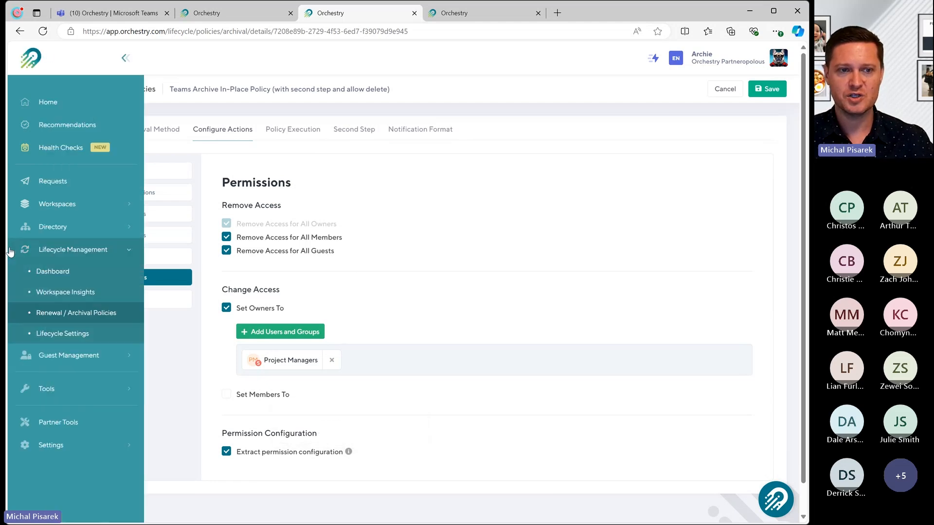
left_click(68, 293)
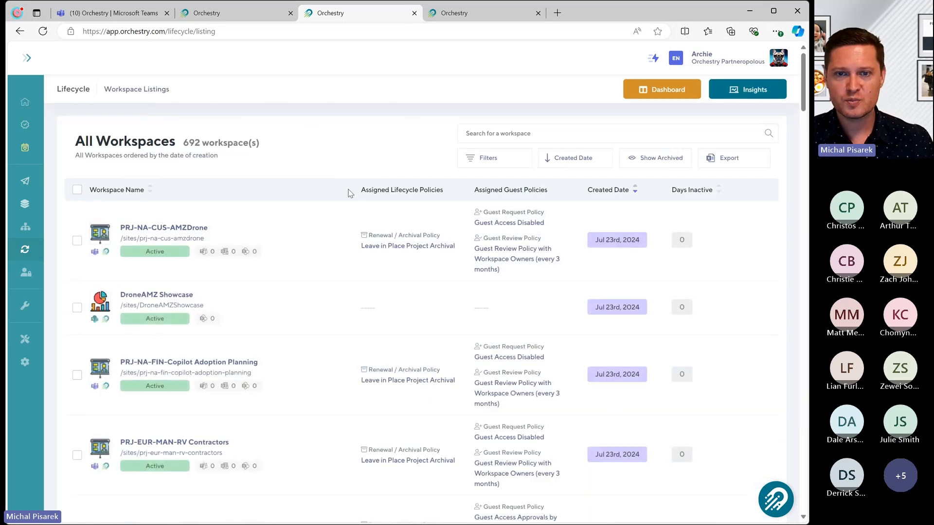
left_click(141, 229)
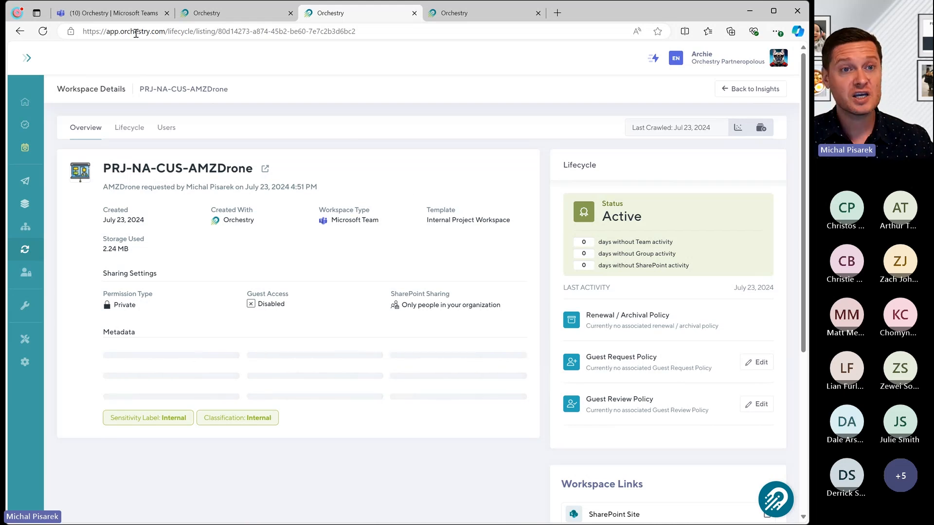
Switch to Microsoft Teams and open the Policy Triggered notification for PRJ-EUR-FIN-workspace csolutions from the activity feed.
left_click(111, 13)
left_click(36, 109)
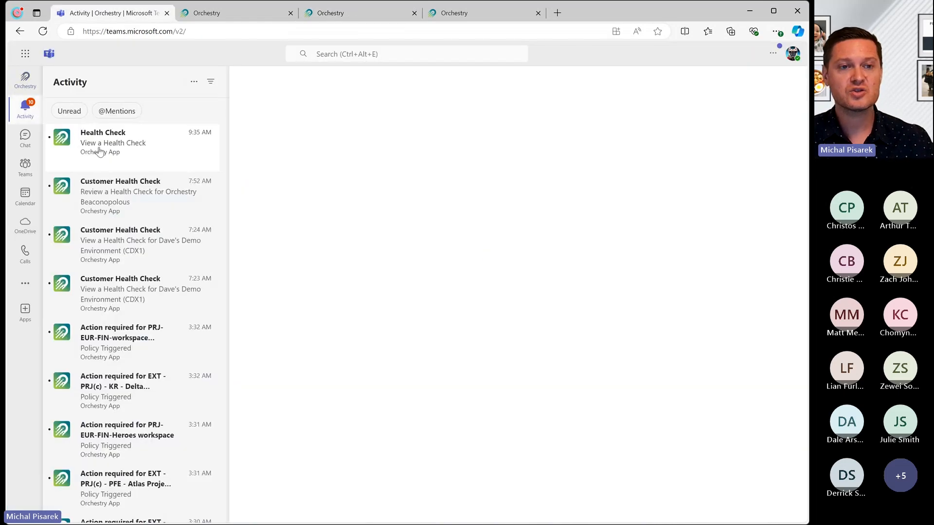
left_click(125, 150)
scroll(176, 338, "down", 1)
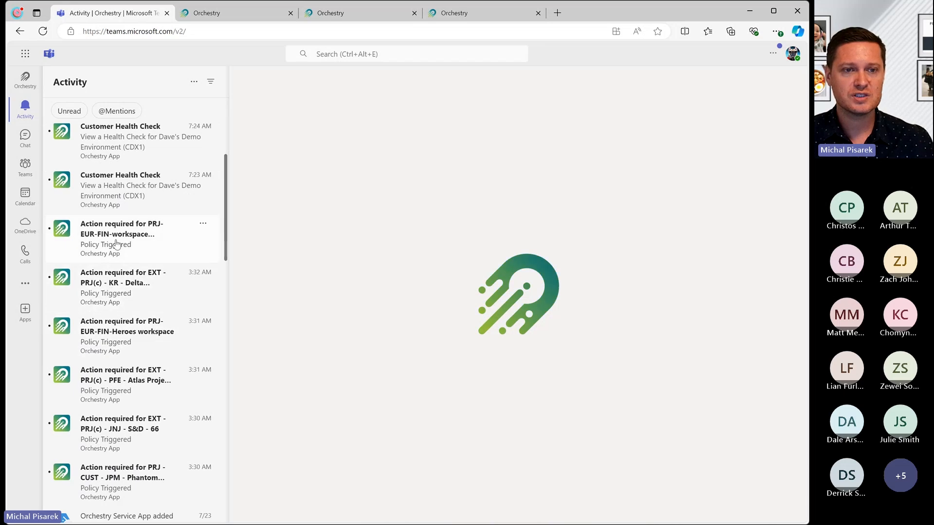
left_click(153, 252)
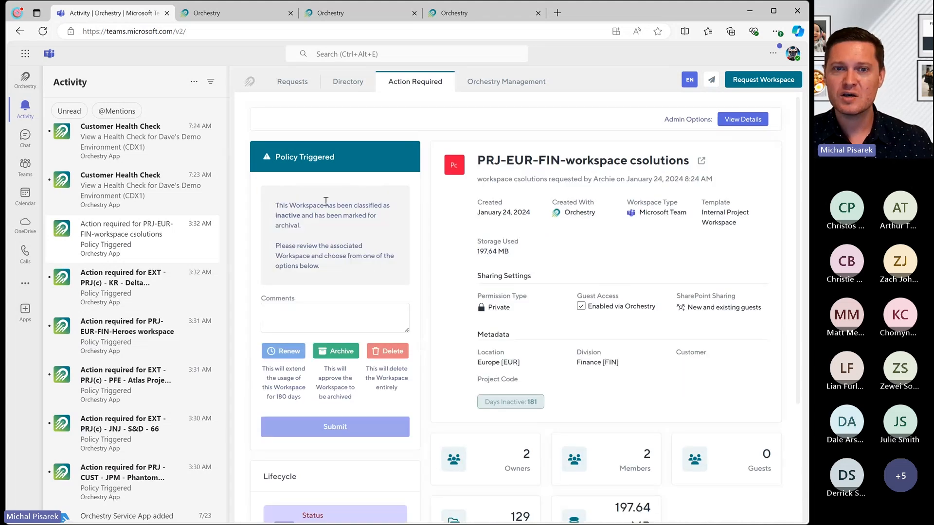
Comment "I dont need this anymore!" on the triggered policy, choose Archive for the workspace, and submit the decision.
left_click(350, 311)
type("I dont need this ny")
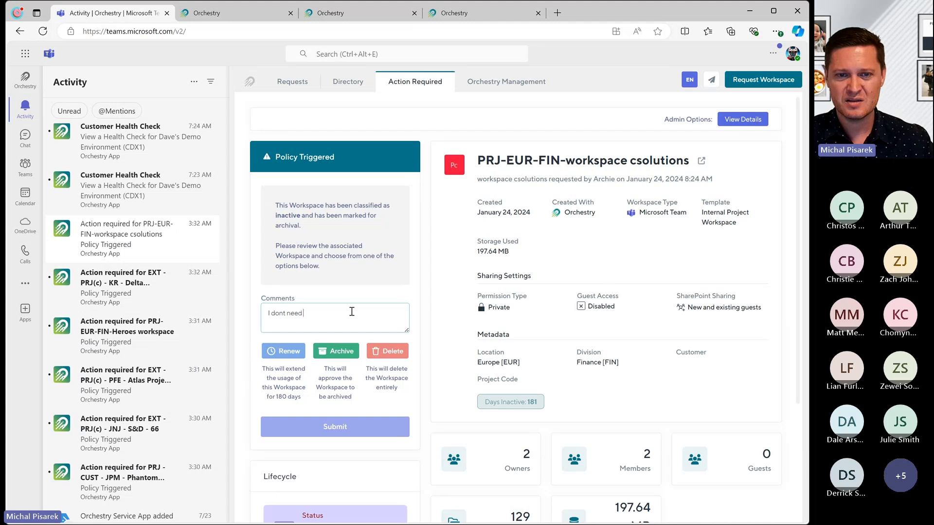
key("BackSpace")
key("BackSpace")
type("nh")
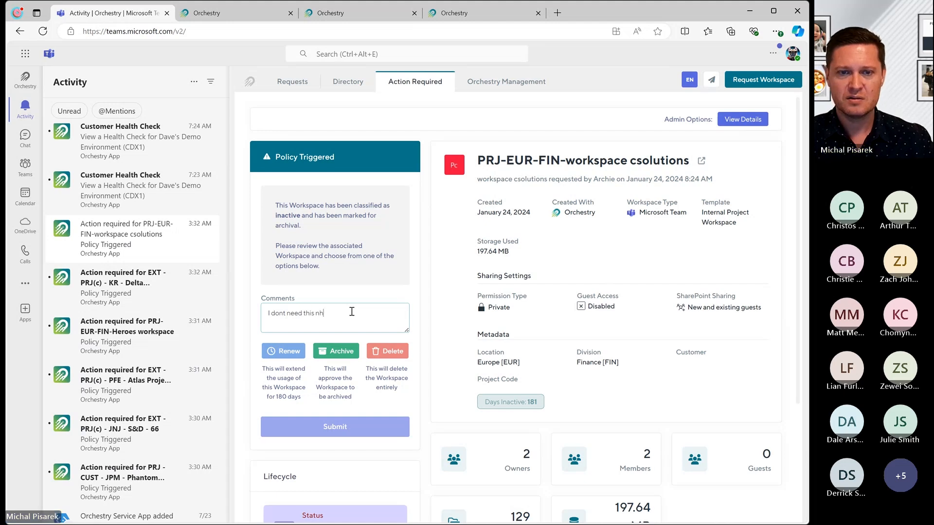
key("BackSpace")
type("anymore!")
left_click(342, 350)
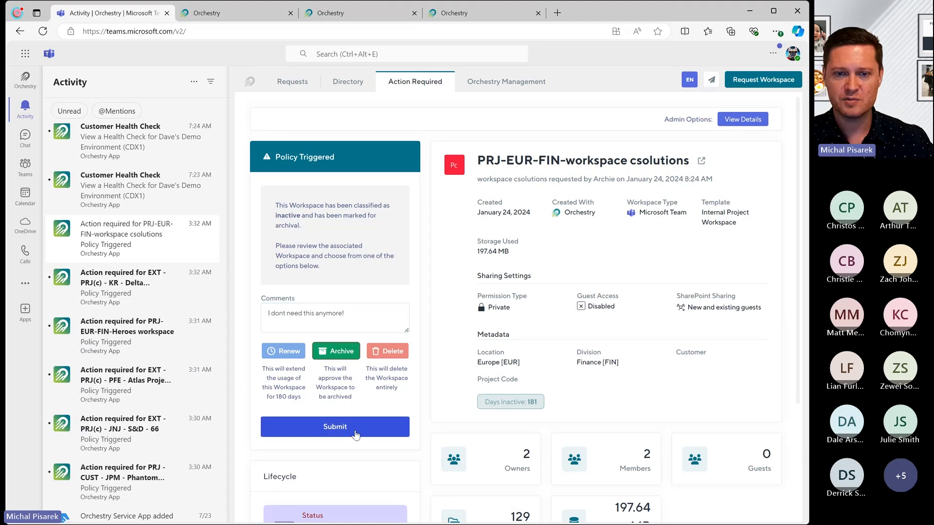
left_click(360, 428)
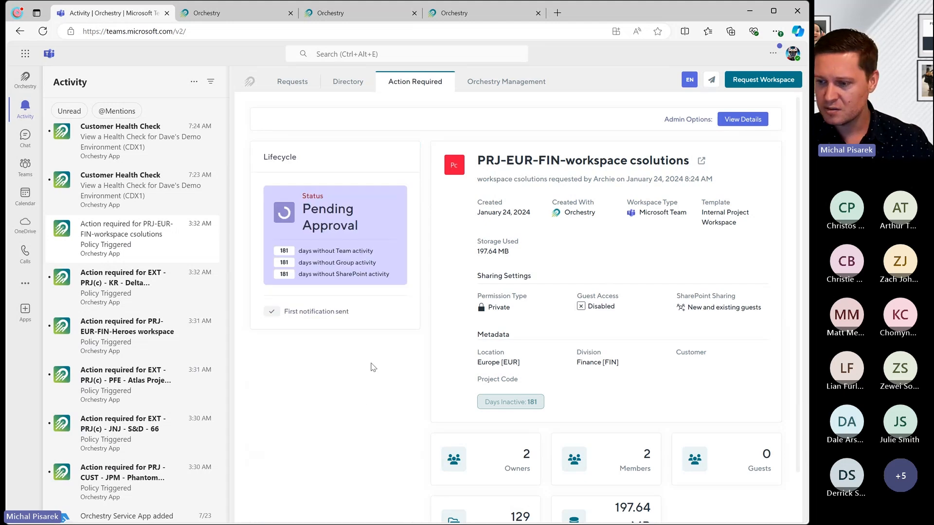